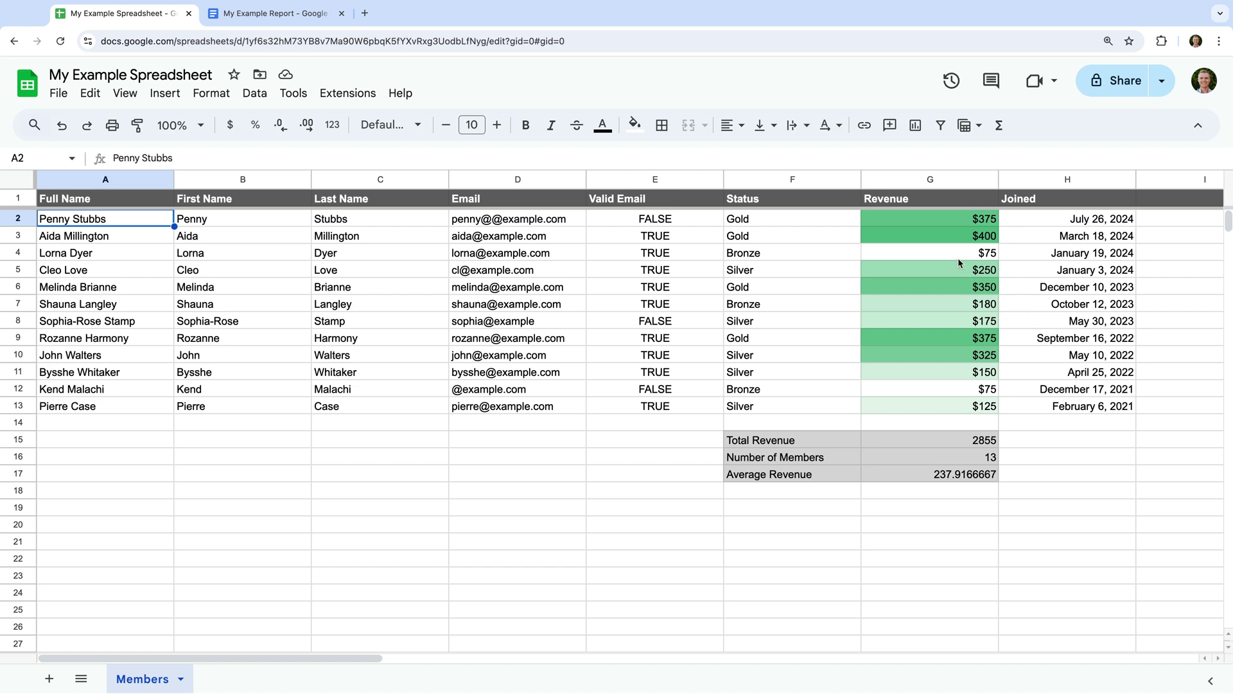
Insert a chart from the revenue and joined-date data in G2:H13
click(930, 220)
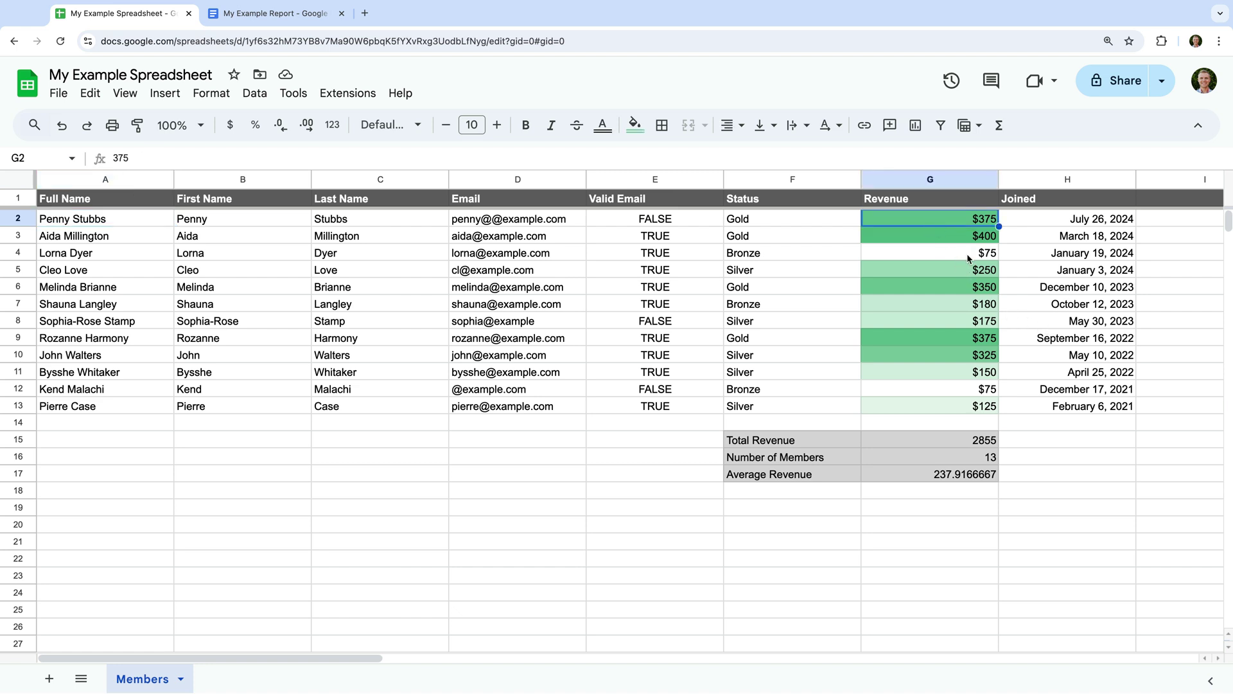
shift+click(1070, 404)
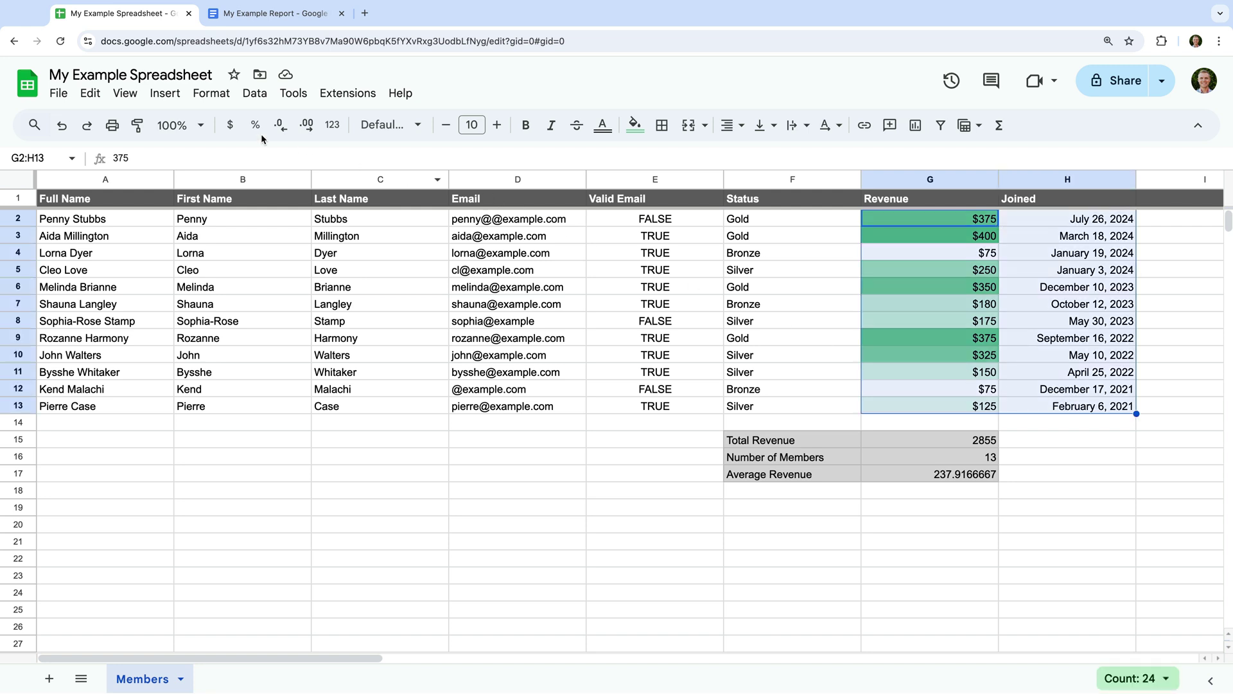
click(165, 93)
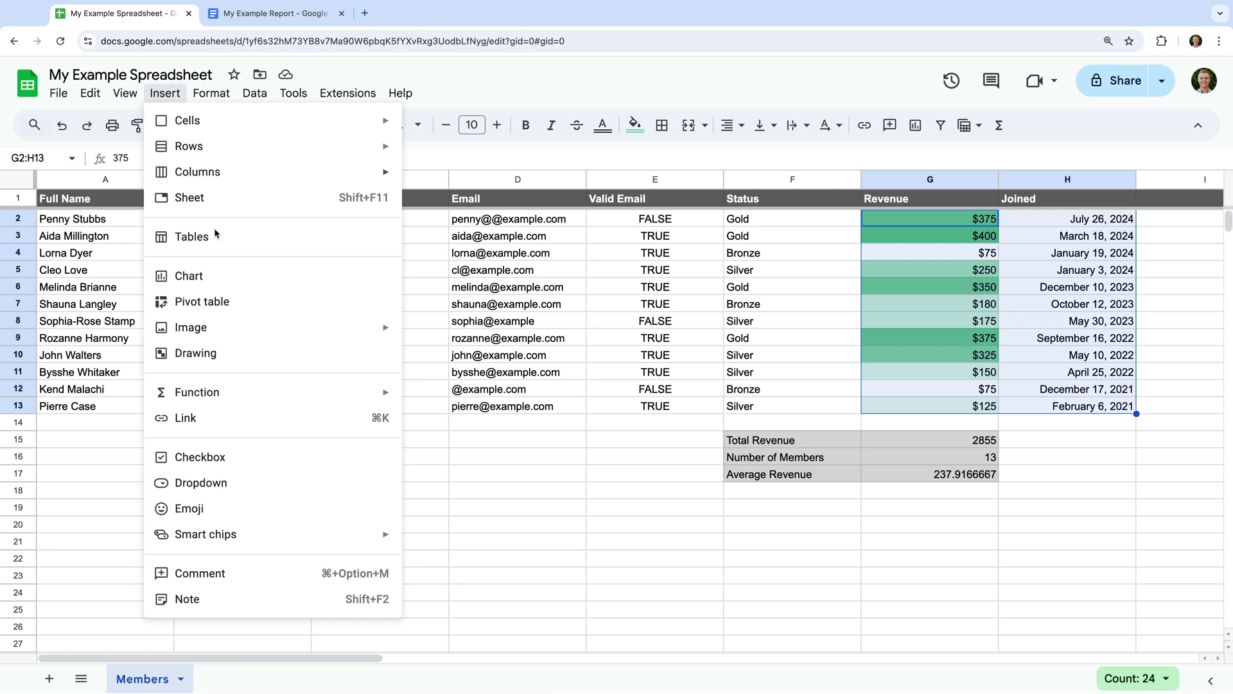
click(218, 276)
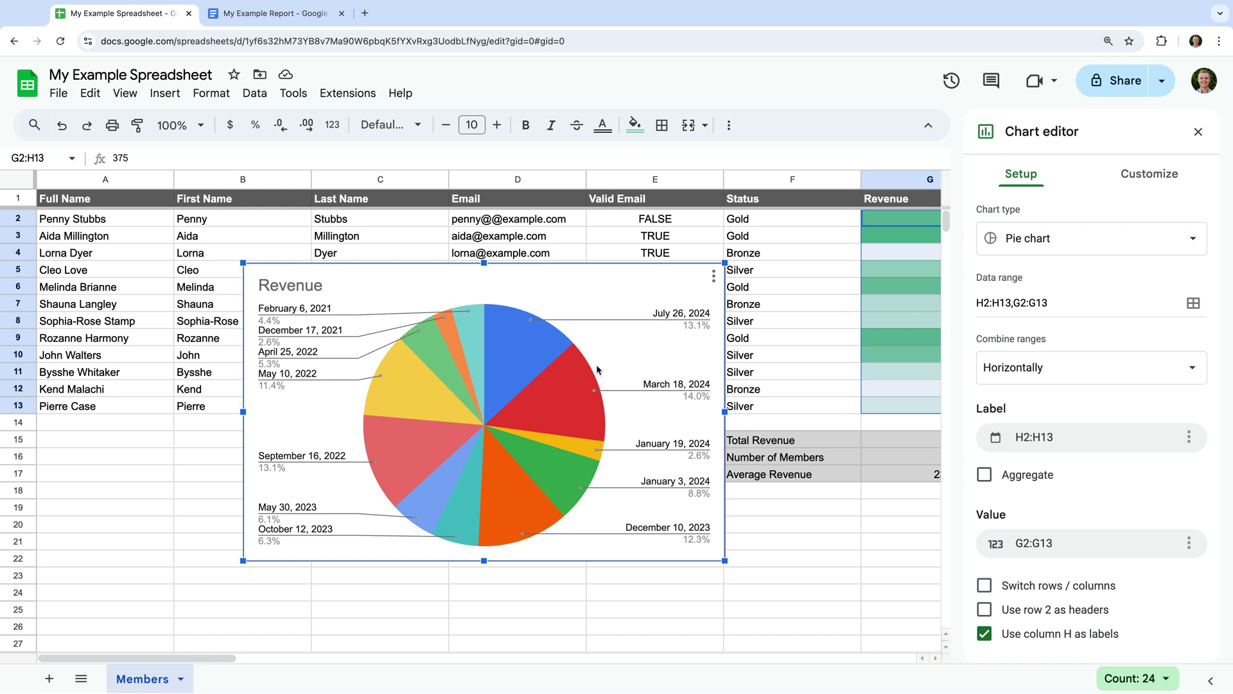
Change the chart type from pie to a smooth line chart
click(1066, 233)
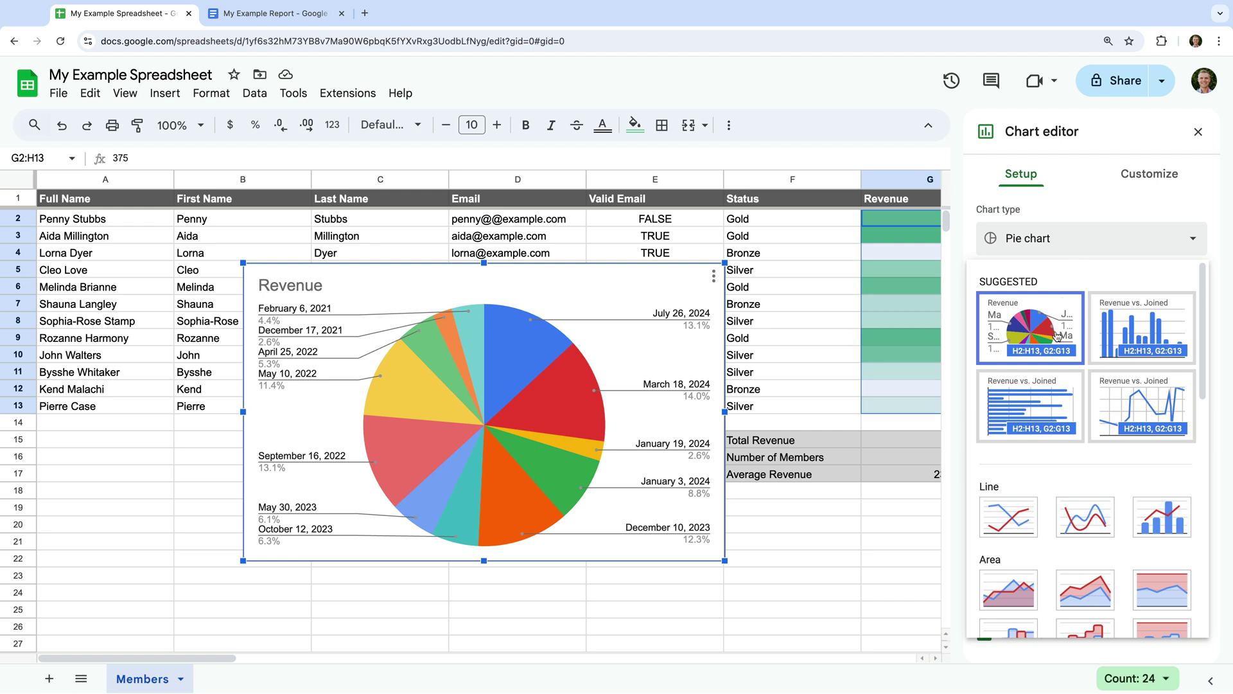
scroll(1060, 449, down, 3)
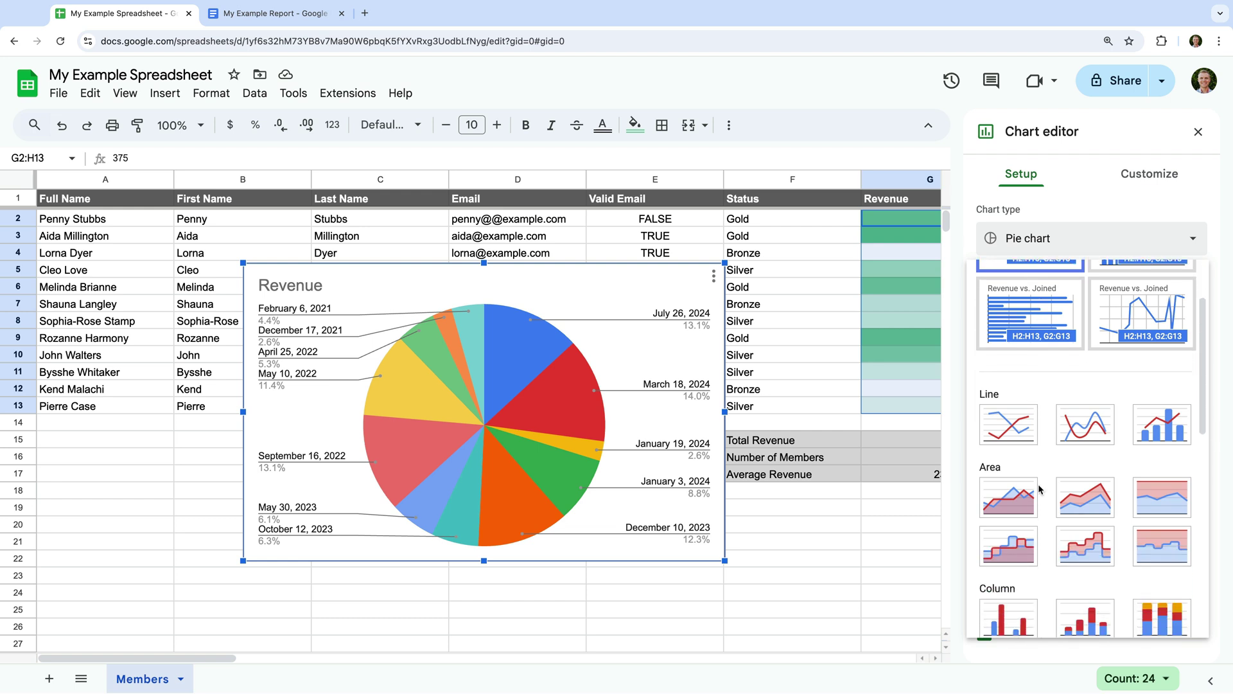
click(1090, 378)
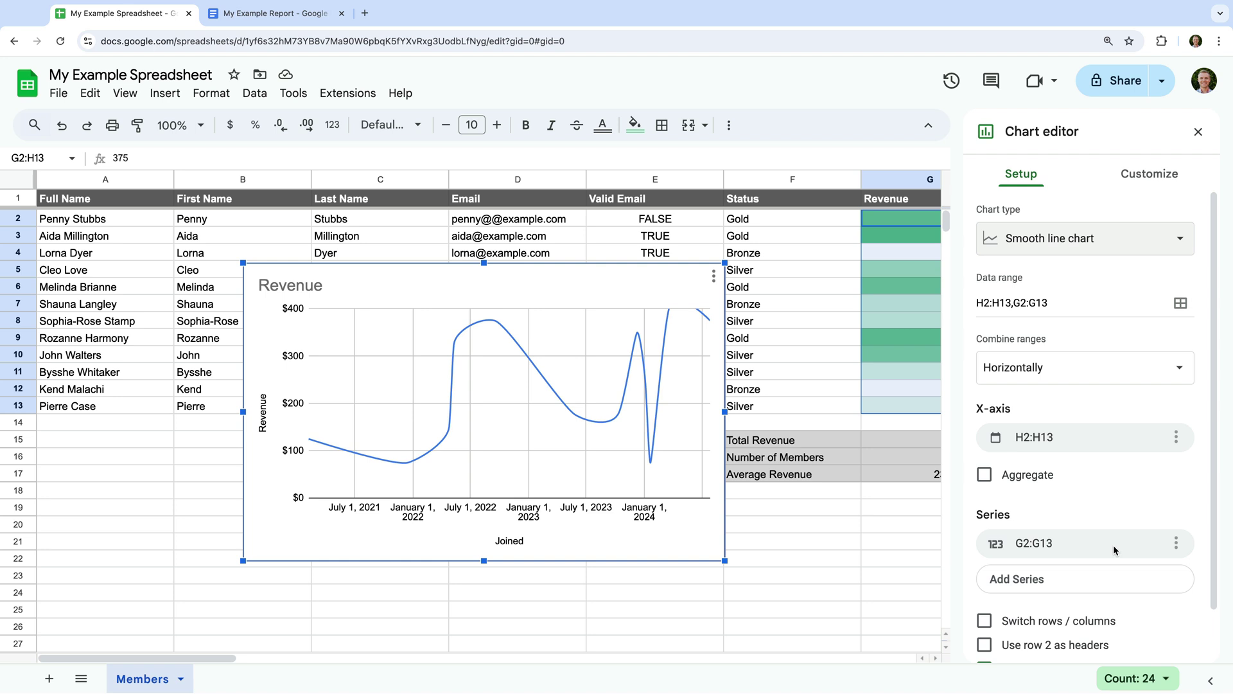
Change the chart title text to "Revenue by Date"
click(1143, 183)
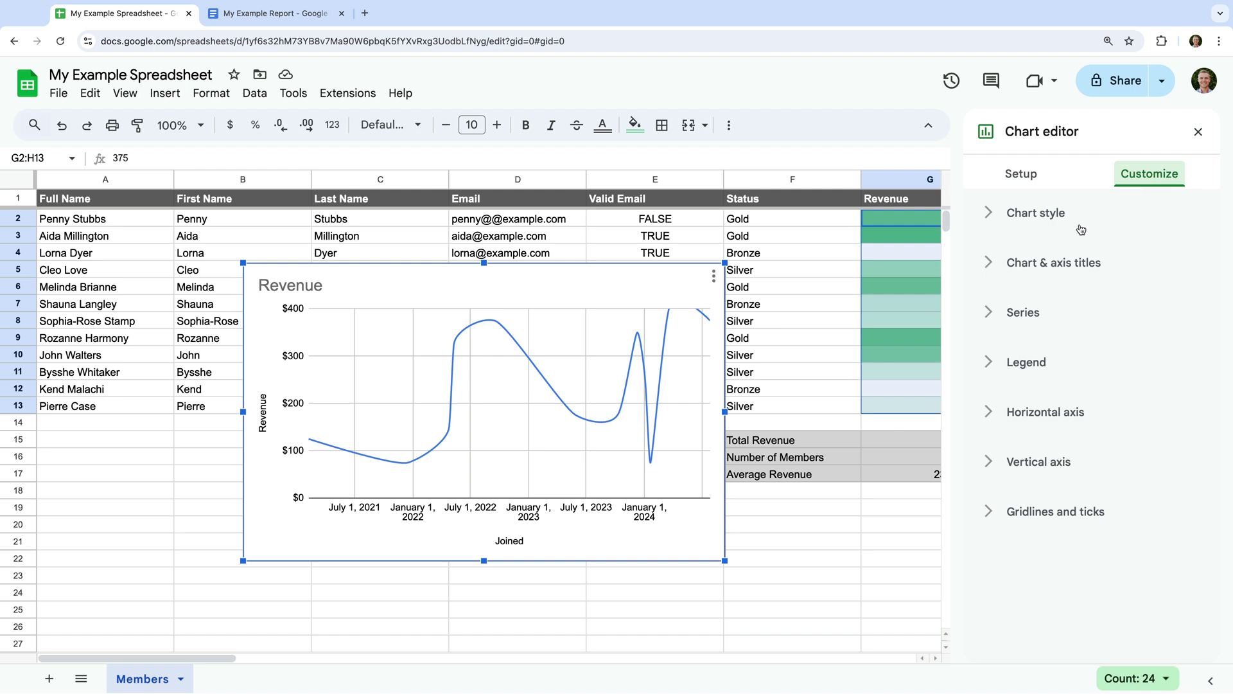
click(1039, 264)
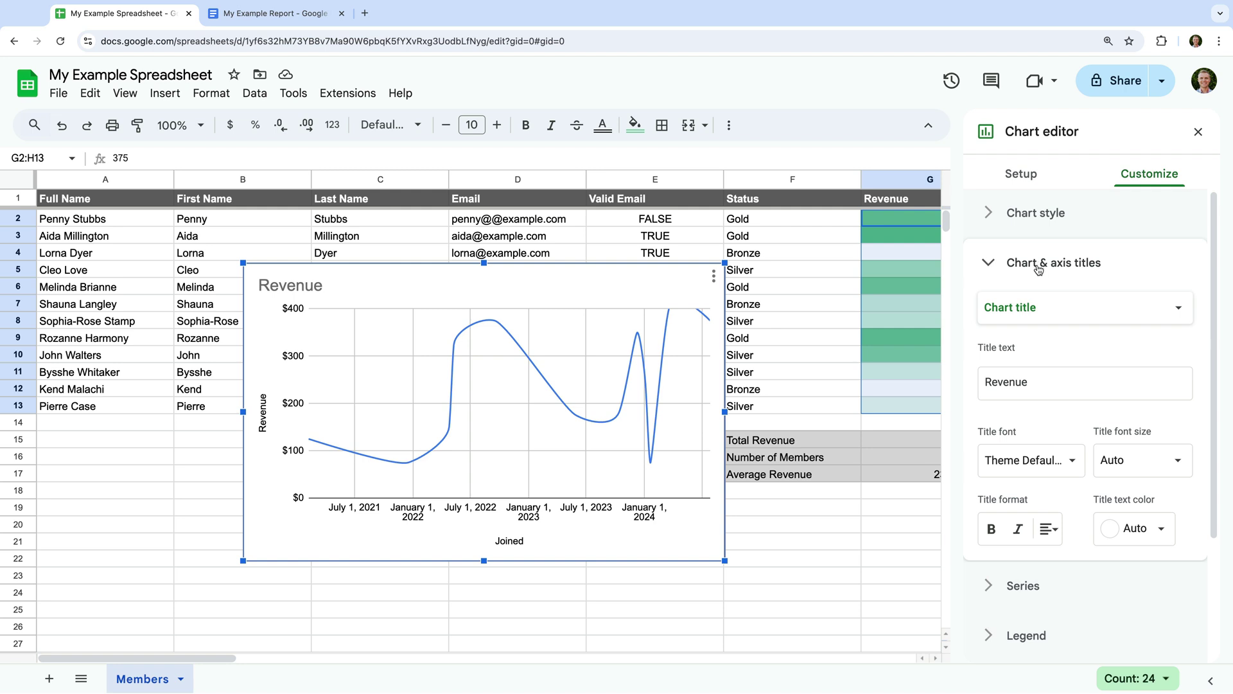
click(1029, 382)
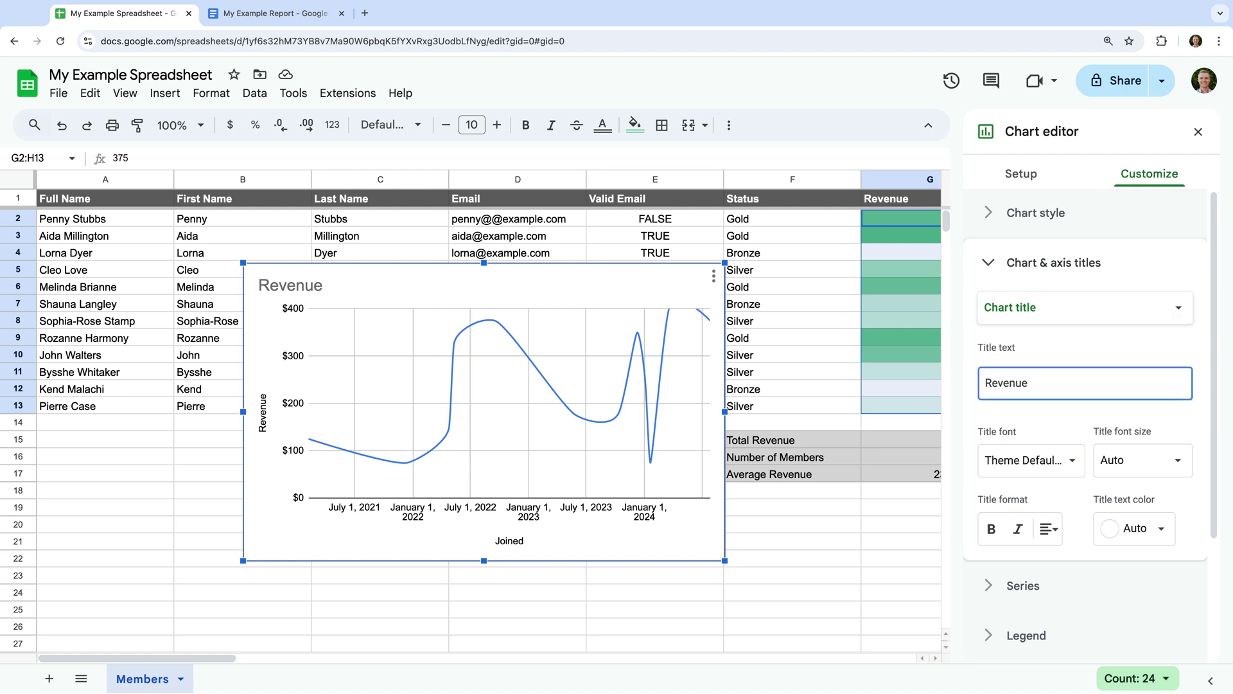
text(by Date)
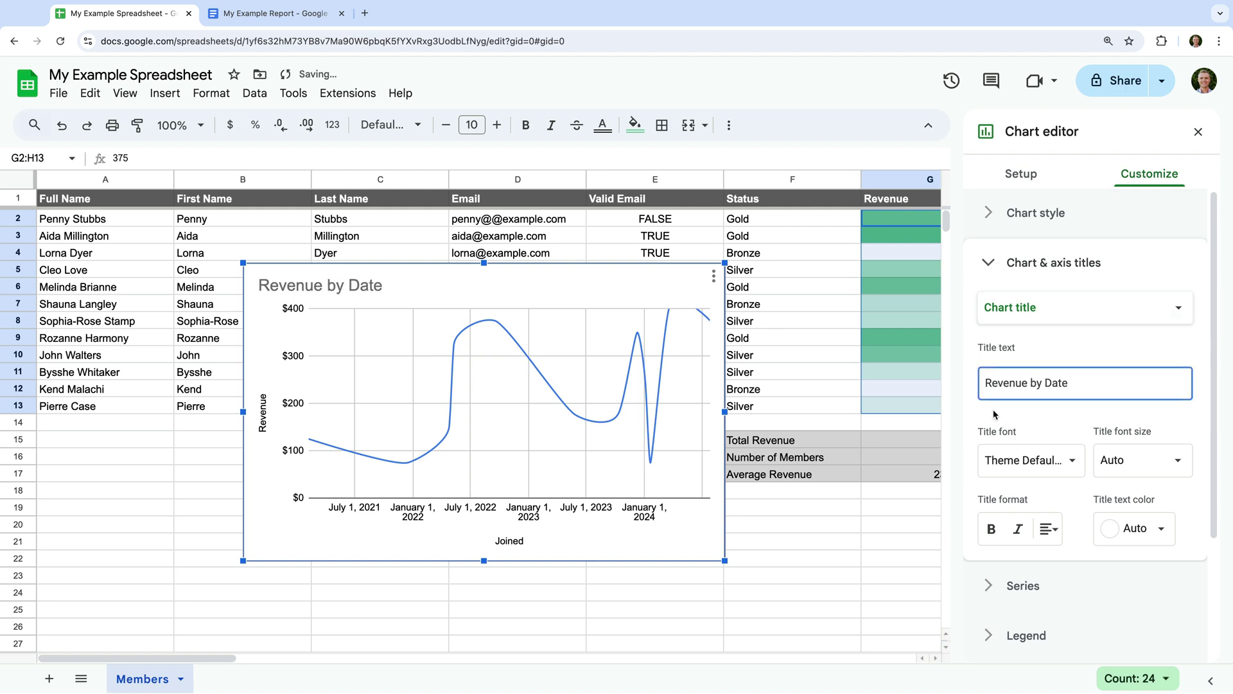
click(981, 423)
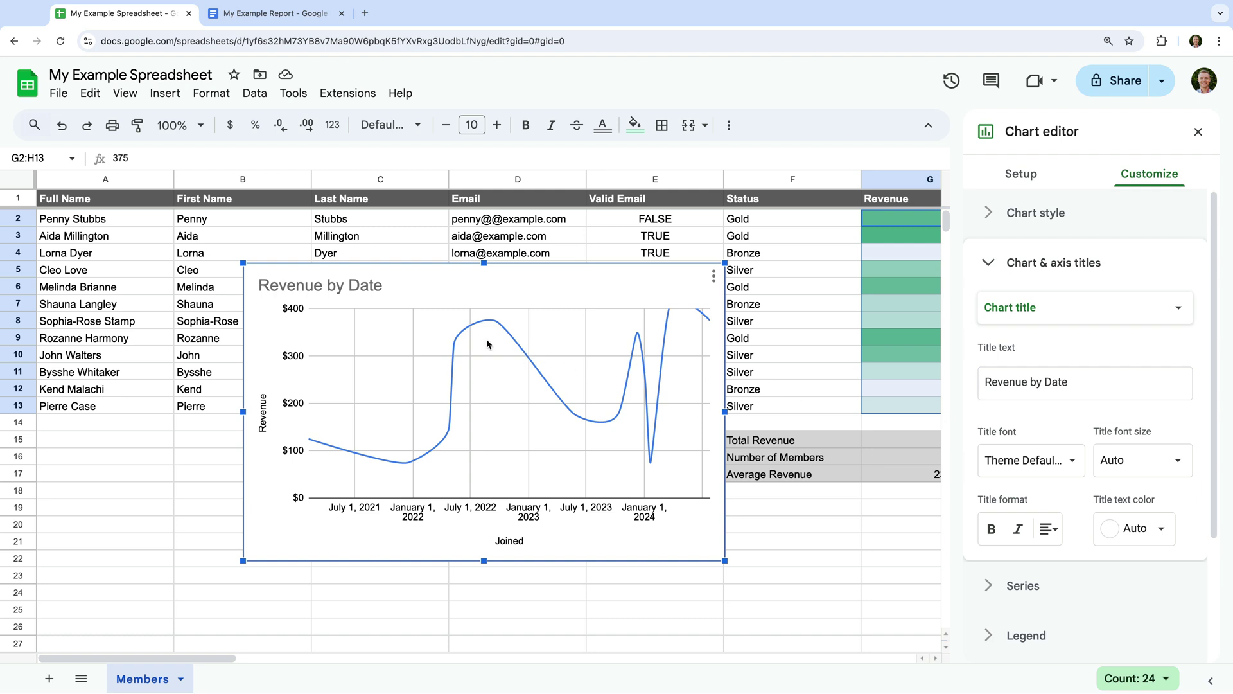
Format the chart title as bold with a dark blue text color
click(344, 287)
click(344, 287)
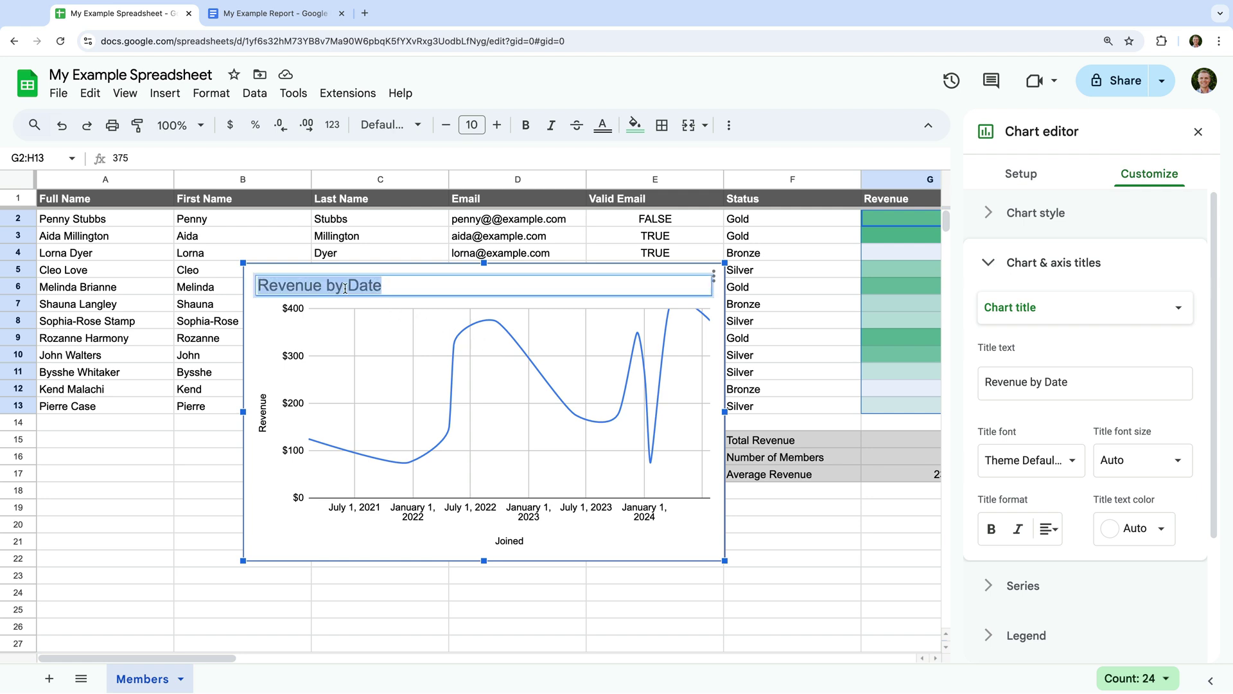
click(394, 287)
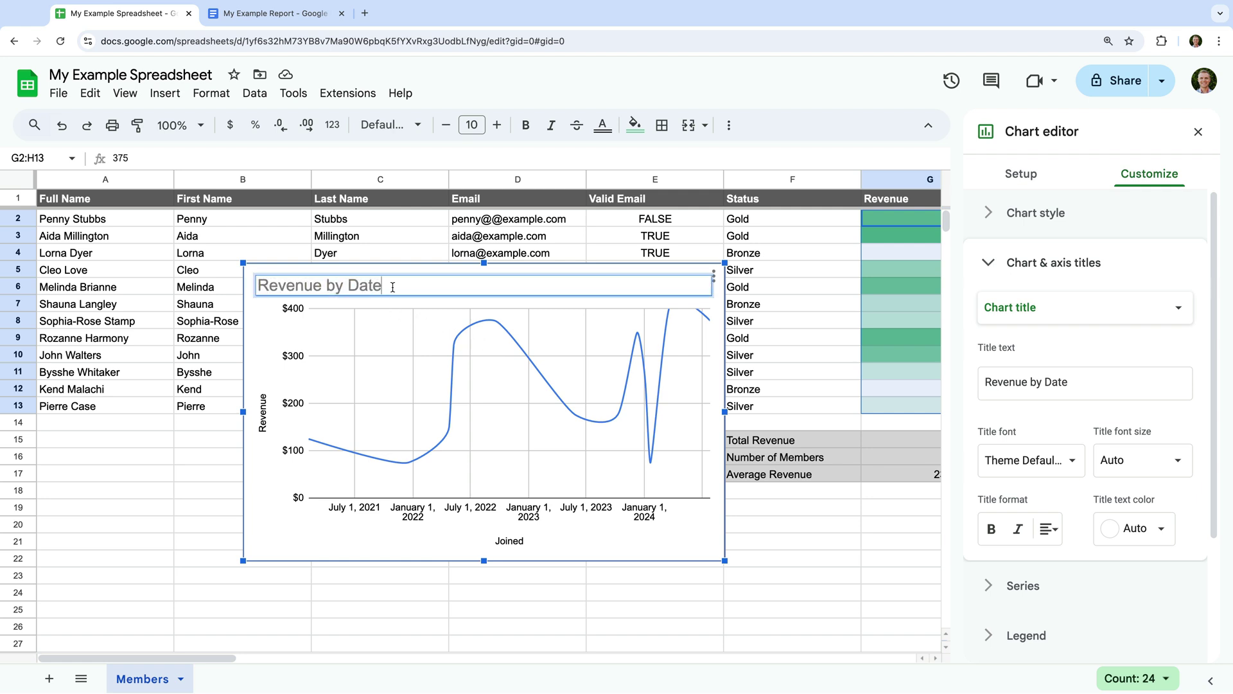
drag(392, 287, 286, 289)
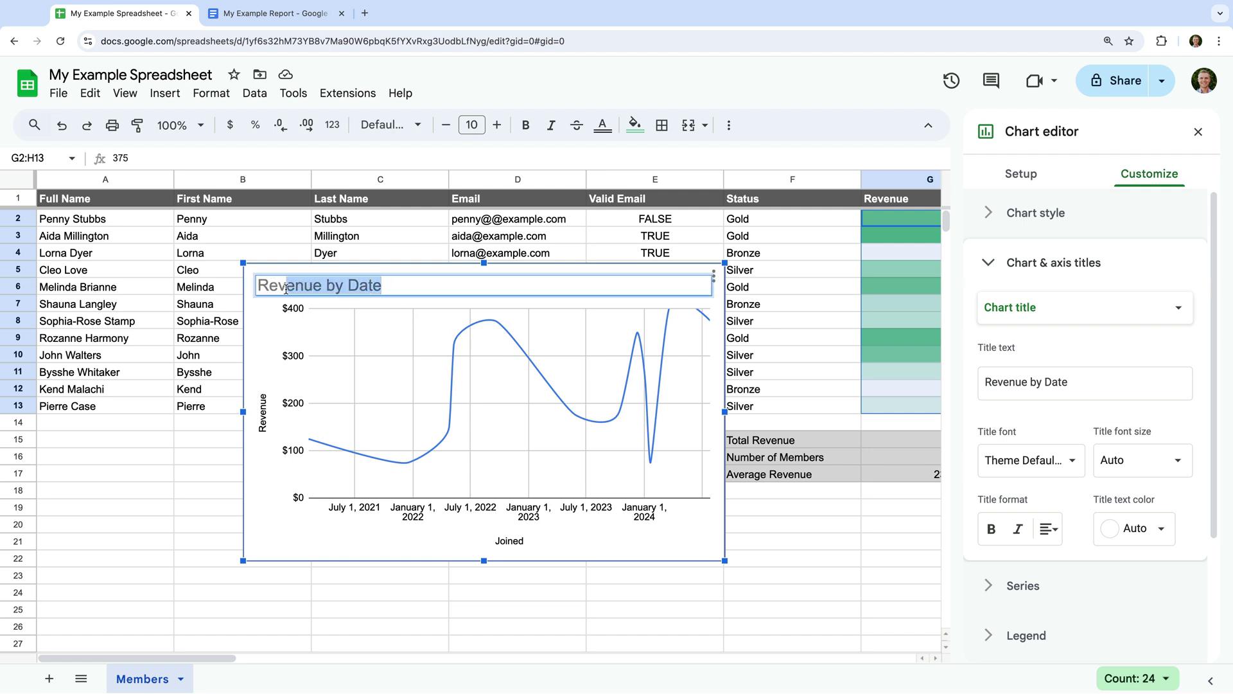
triple_click(286, 289)
click(998, 530)
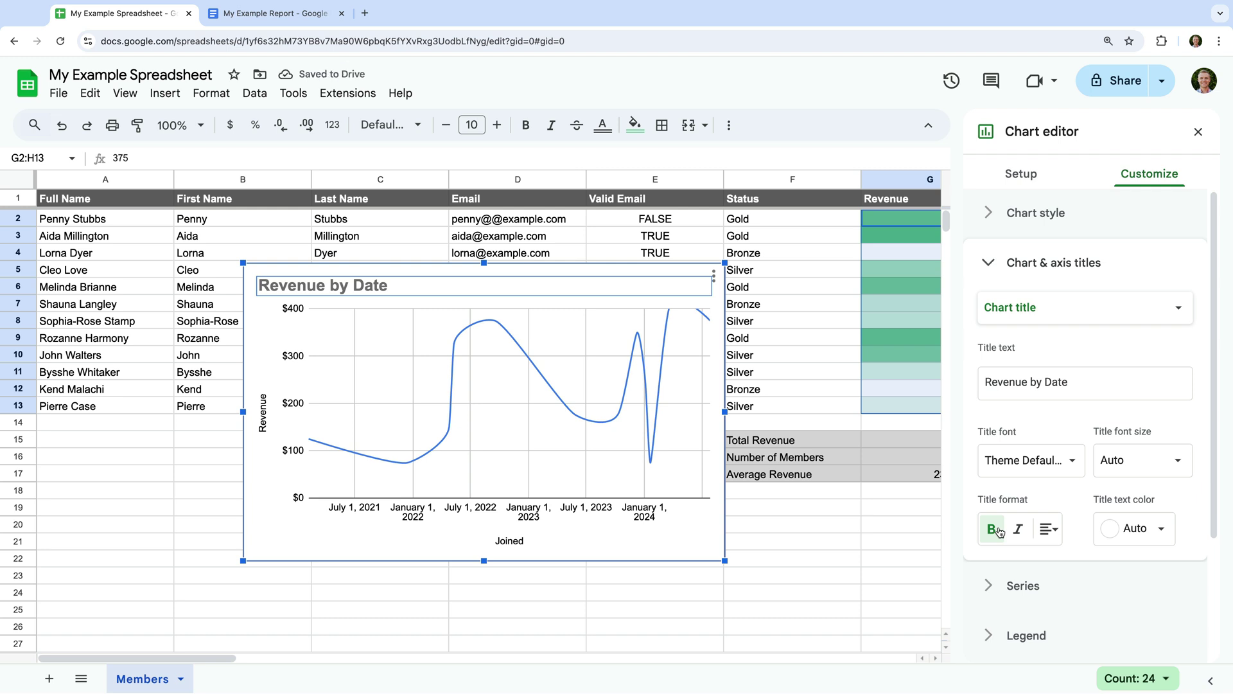
click(1142, 533)
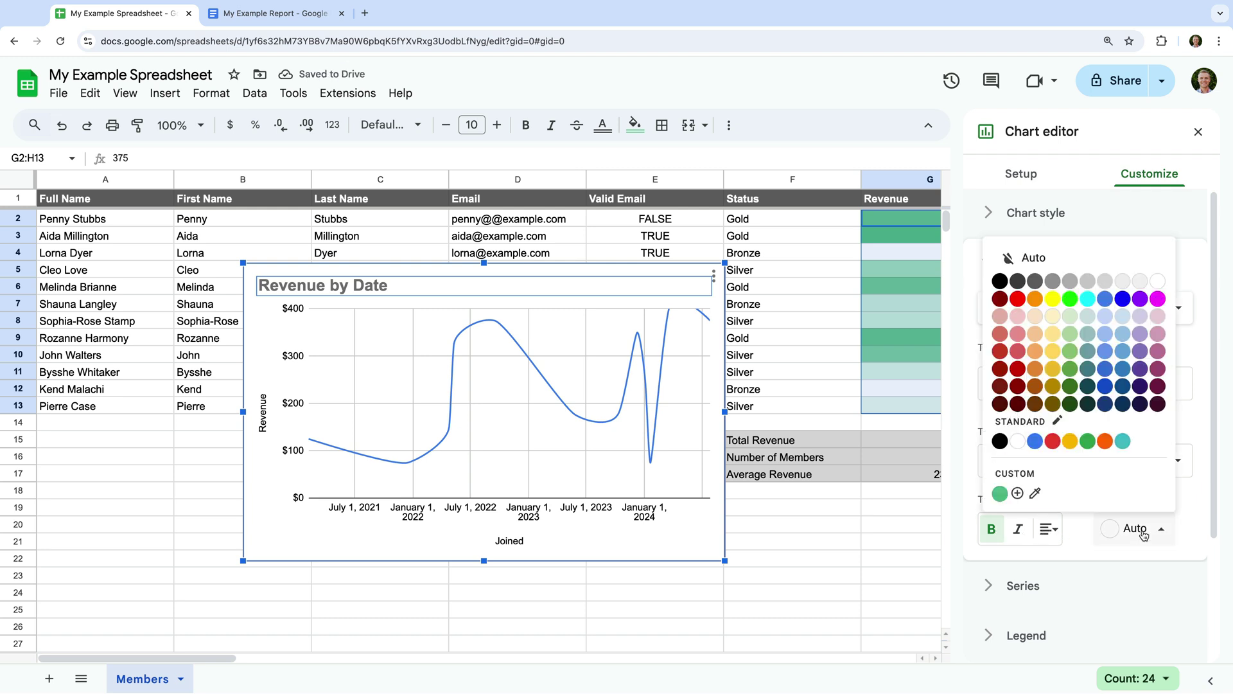
click(1123, 387)
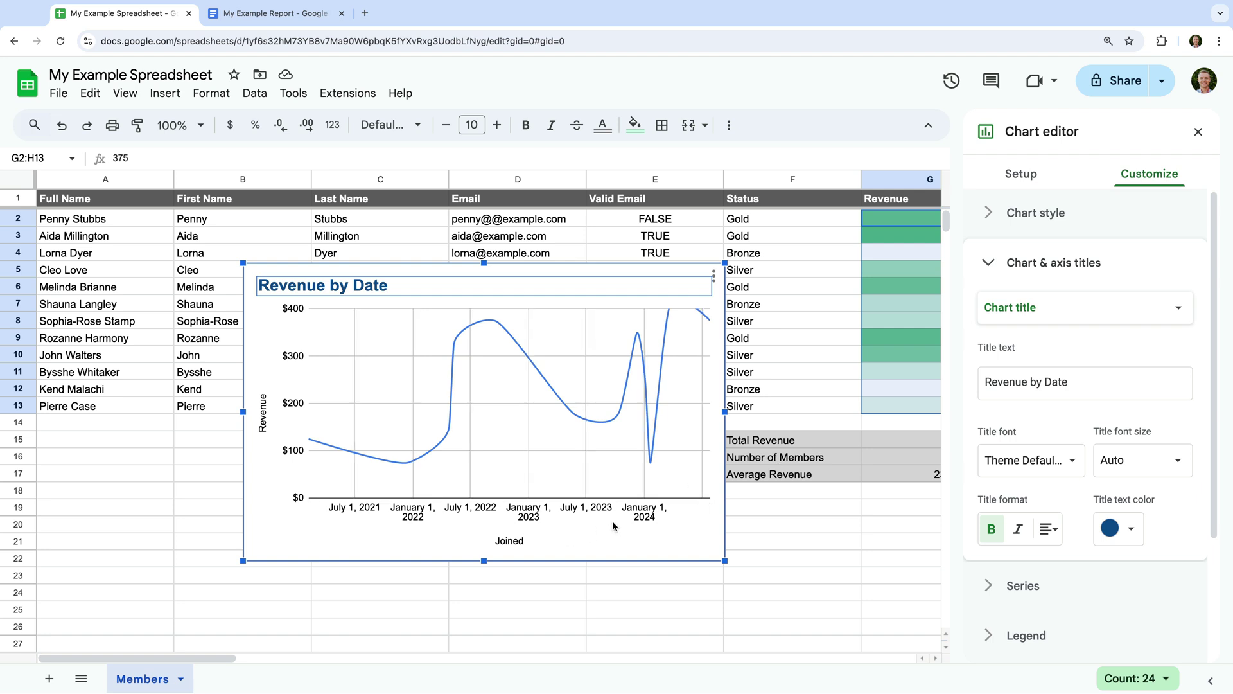
Remove the chart's horizontal and vertical axis titles by clearing their text
click(1086, 320)
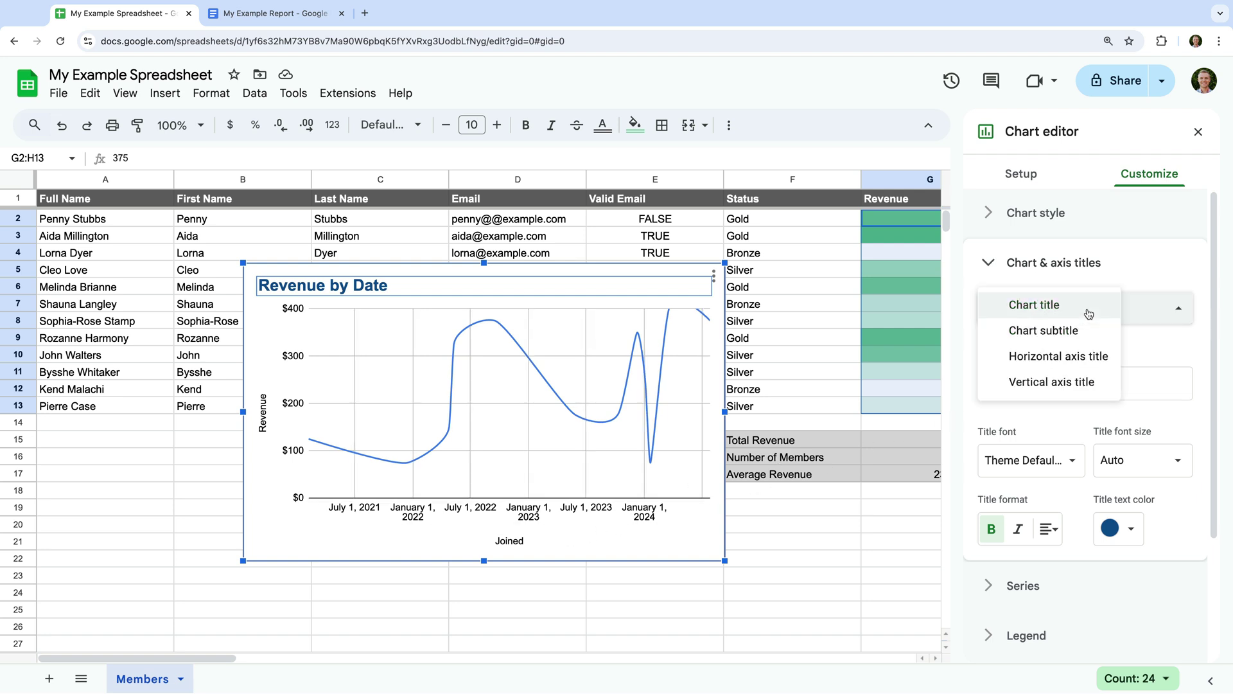
click(1091, 357)
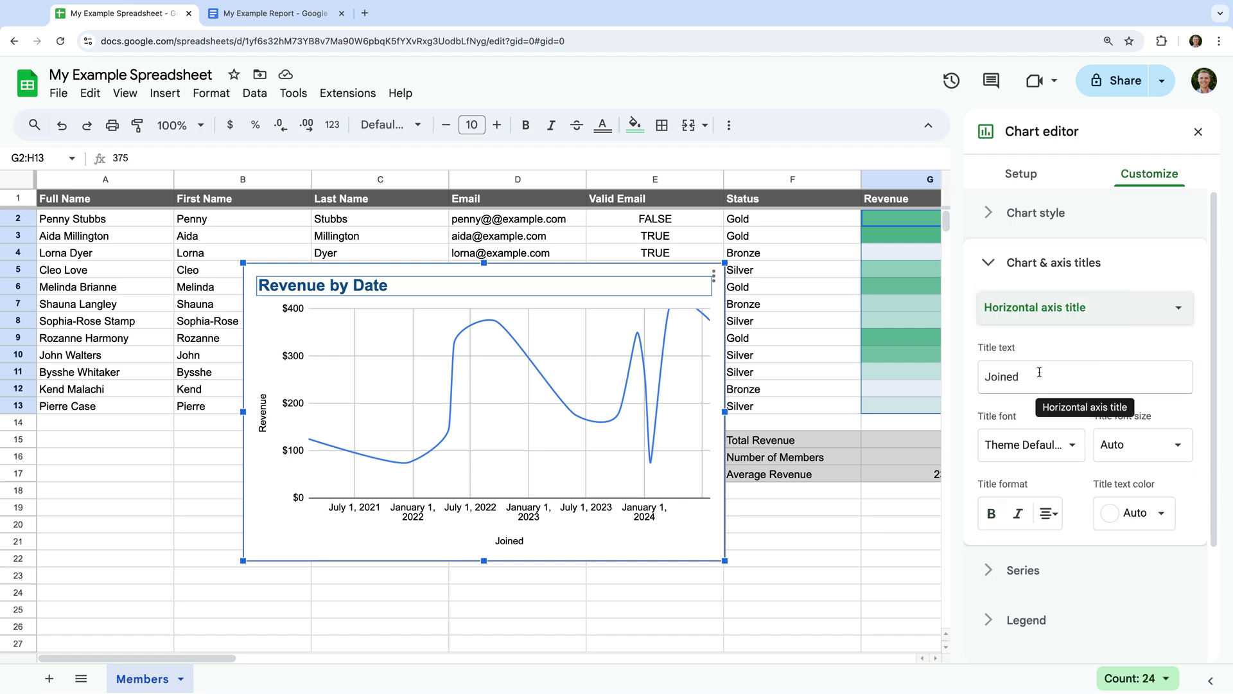
drag(1023, 377, 977, 375)
key(BackSpace)
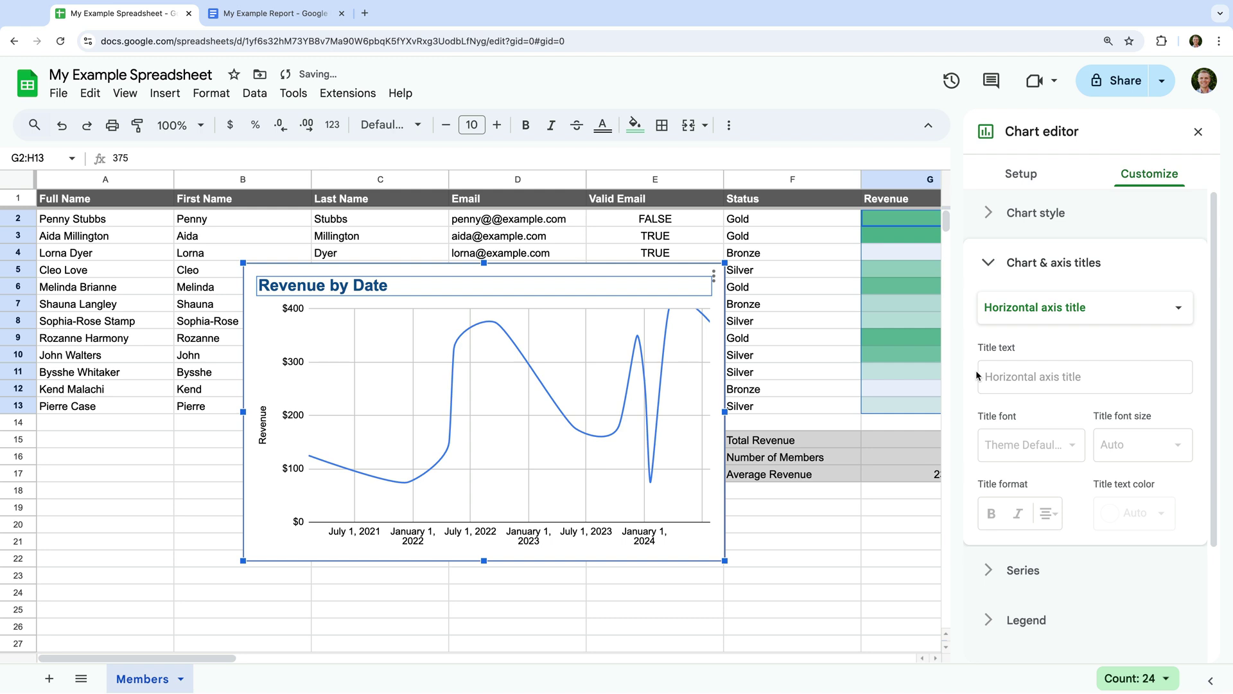
click(1060, 312)
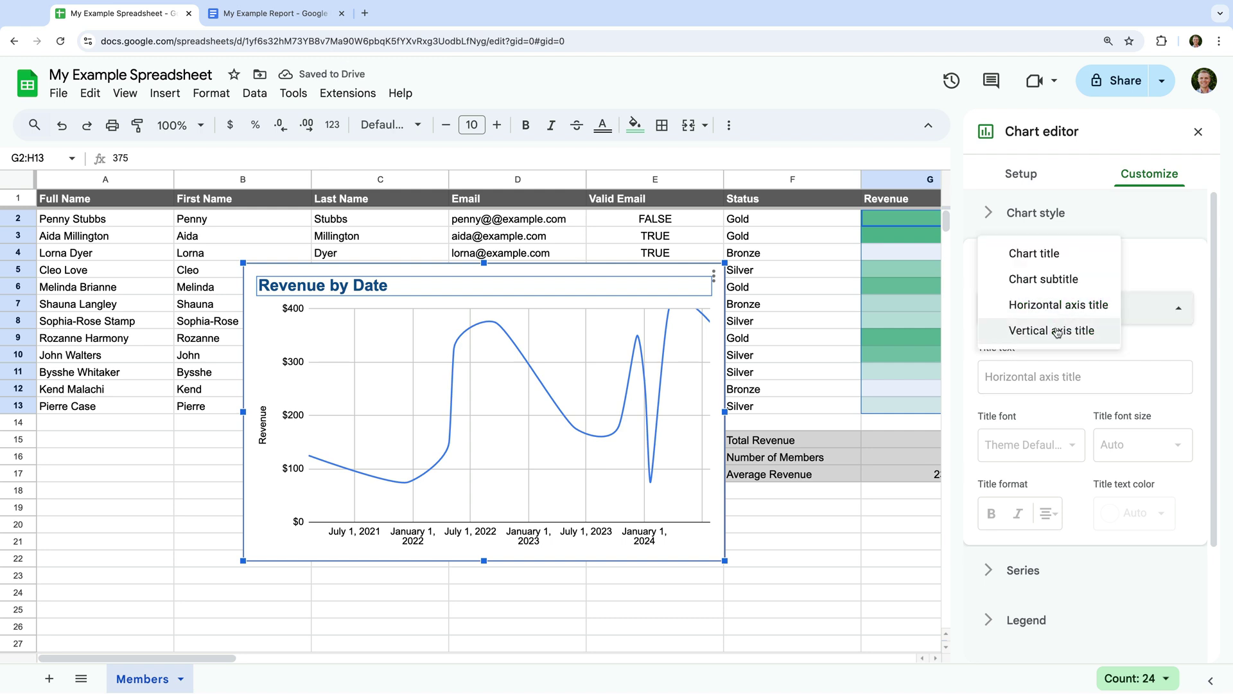
click(1056, 333)
drag(1035, 377, 970, 379)
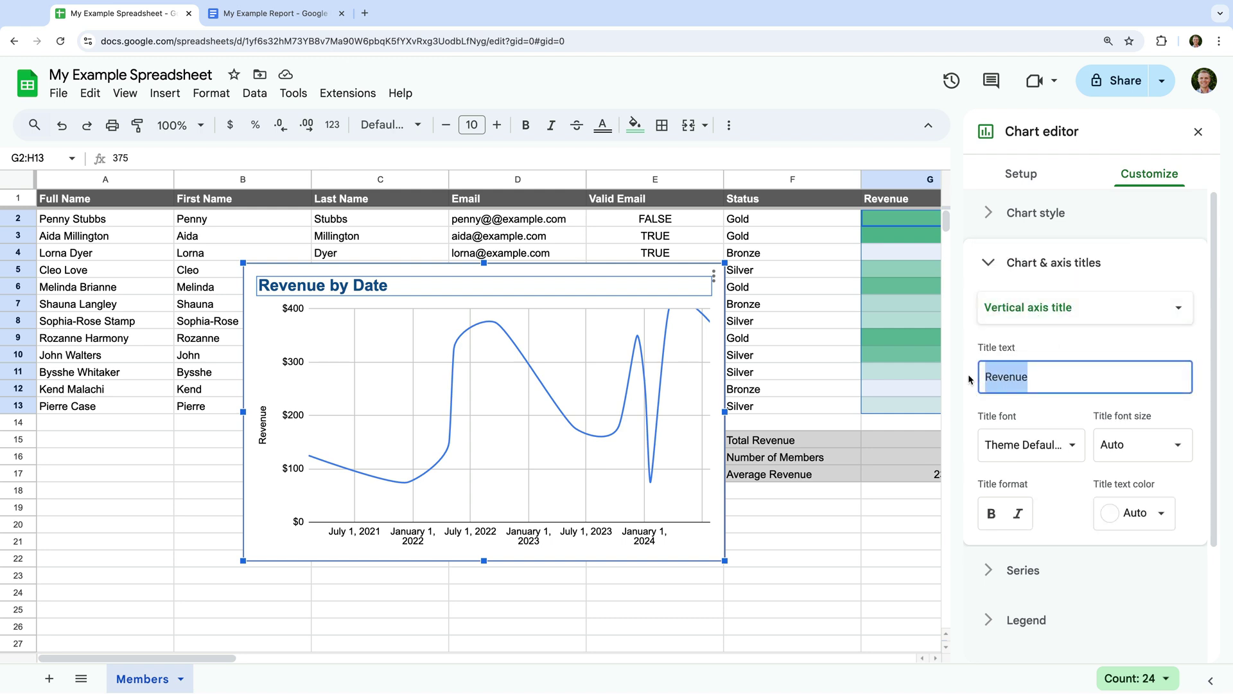
key(BackSpace)
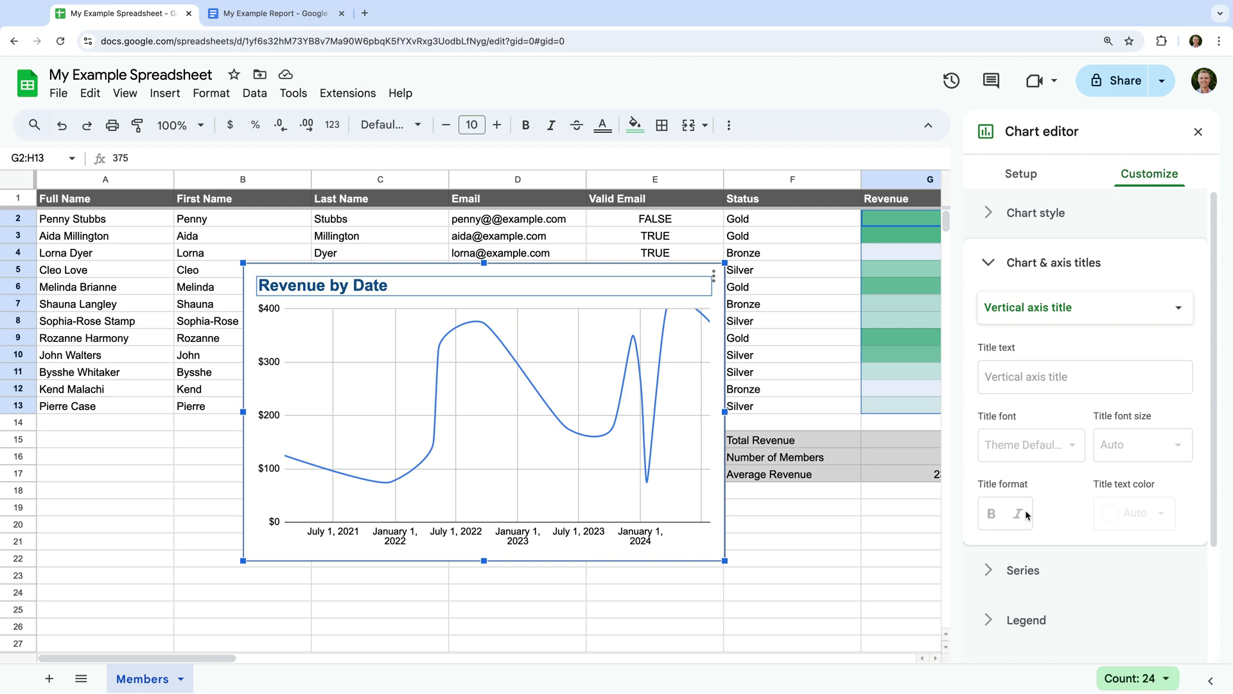
Format the chart's line series with a dark orange color and a line thickness of 4px
click(1035, 570)
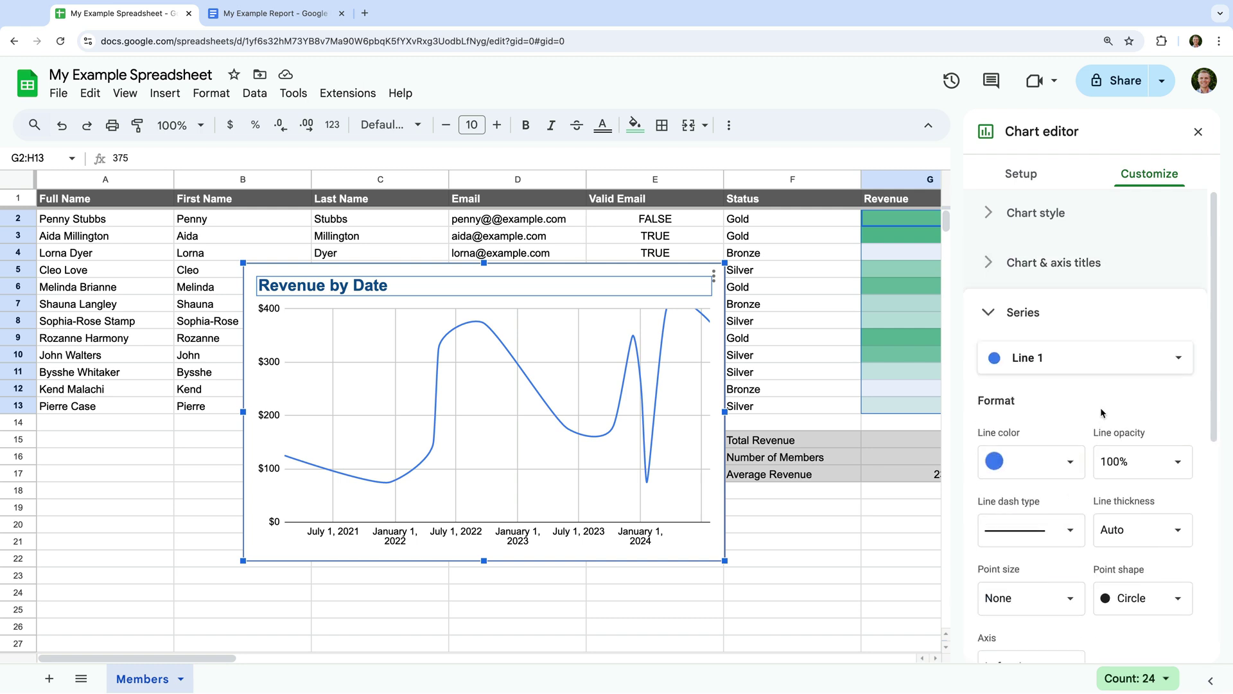
scroll(1103, 413, down, 2)
scroll(1103, 413, down, 1)
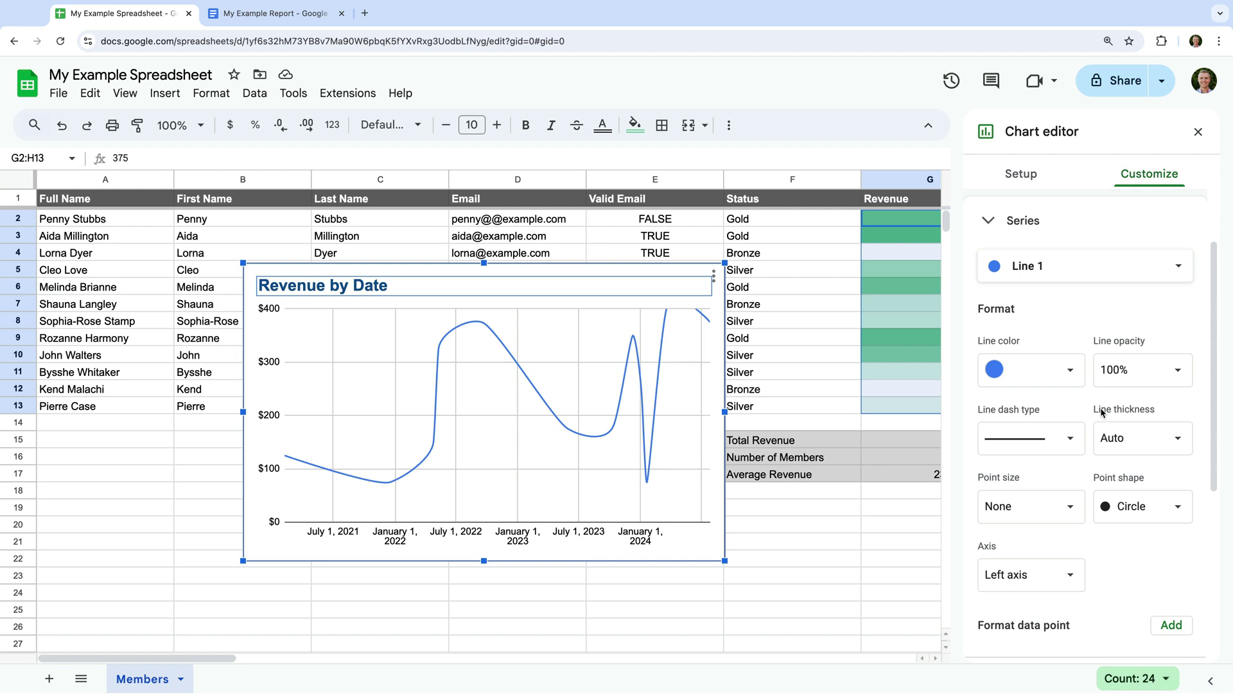
click(1051, 379)
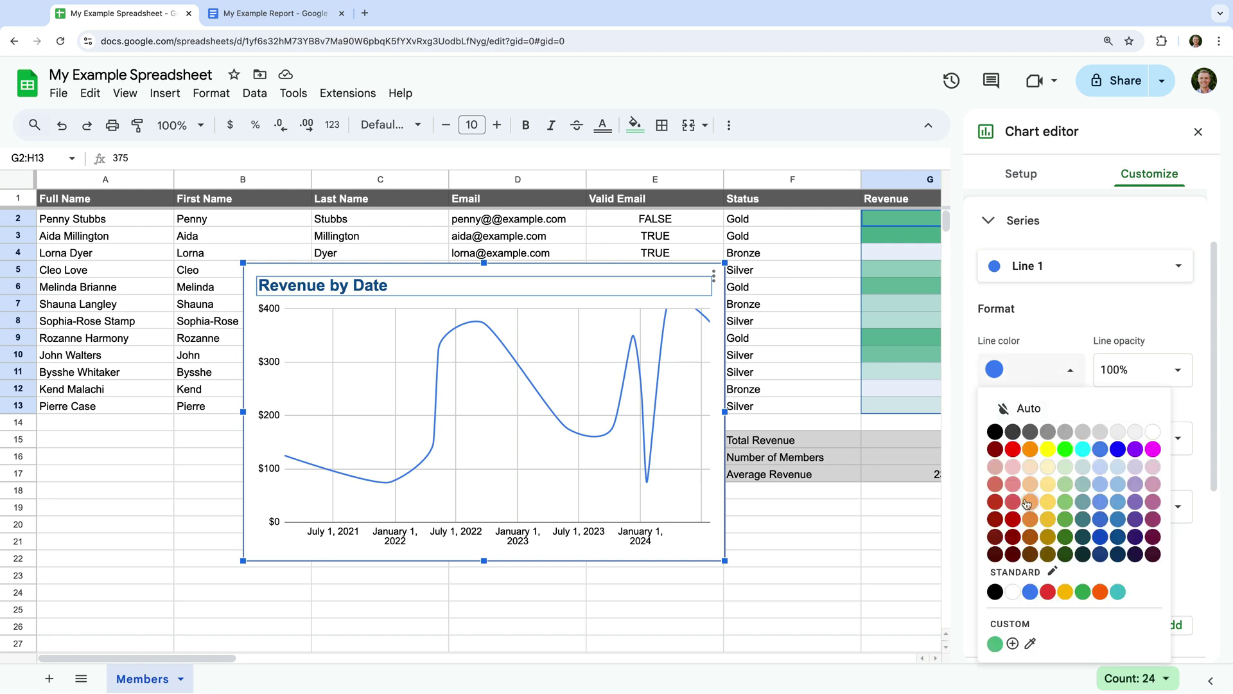
click(1031, 537)
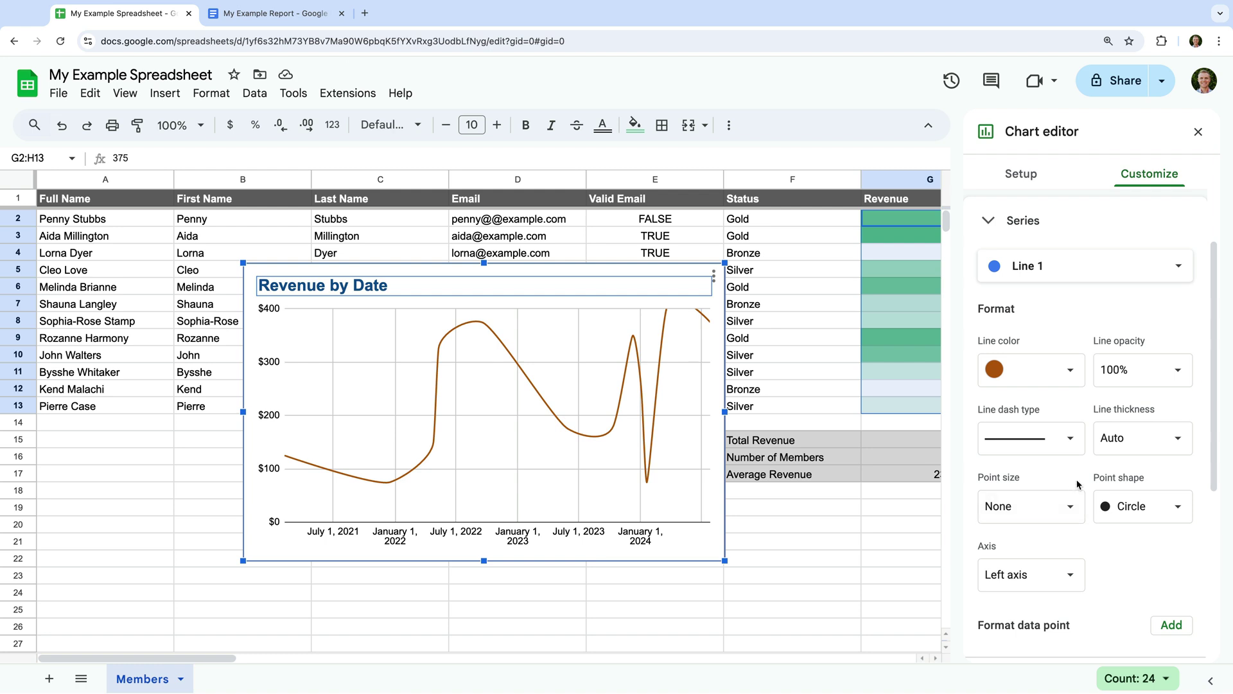
click(1141, 440)
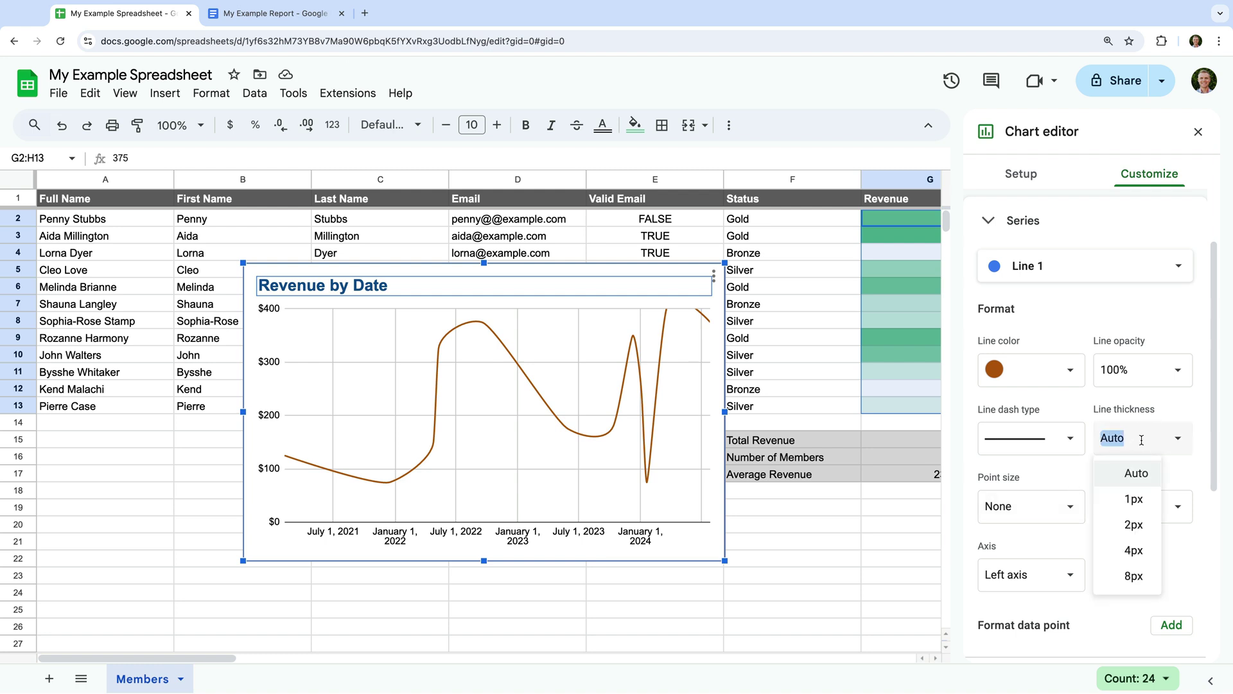
click(1134, 551)
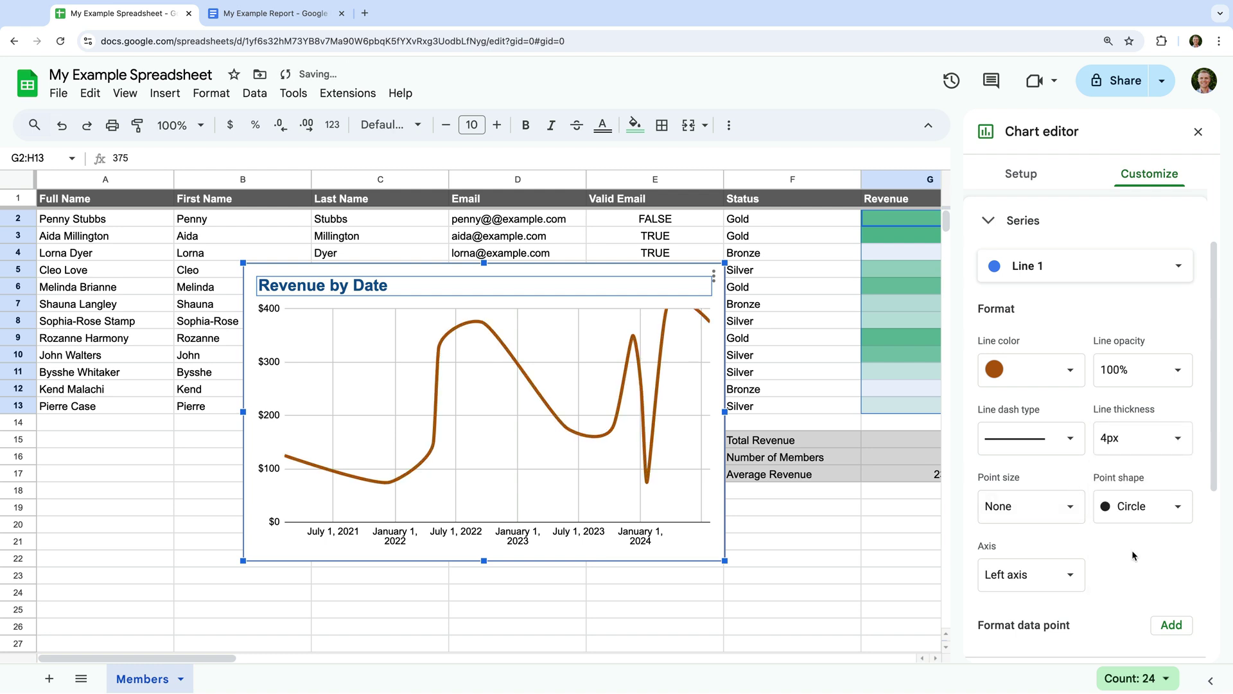
Add circular data points to the line series with a point size of 10px
click(1028, 506)
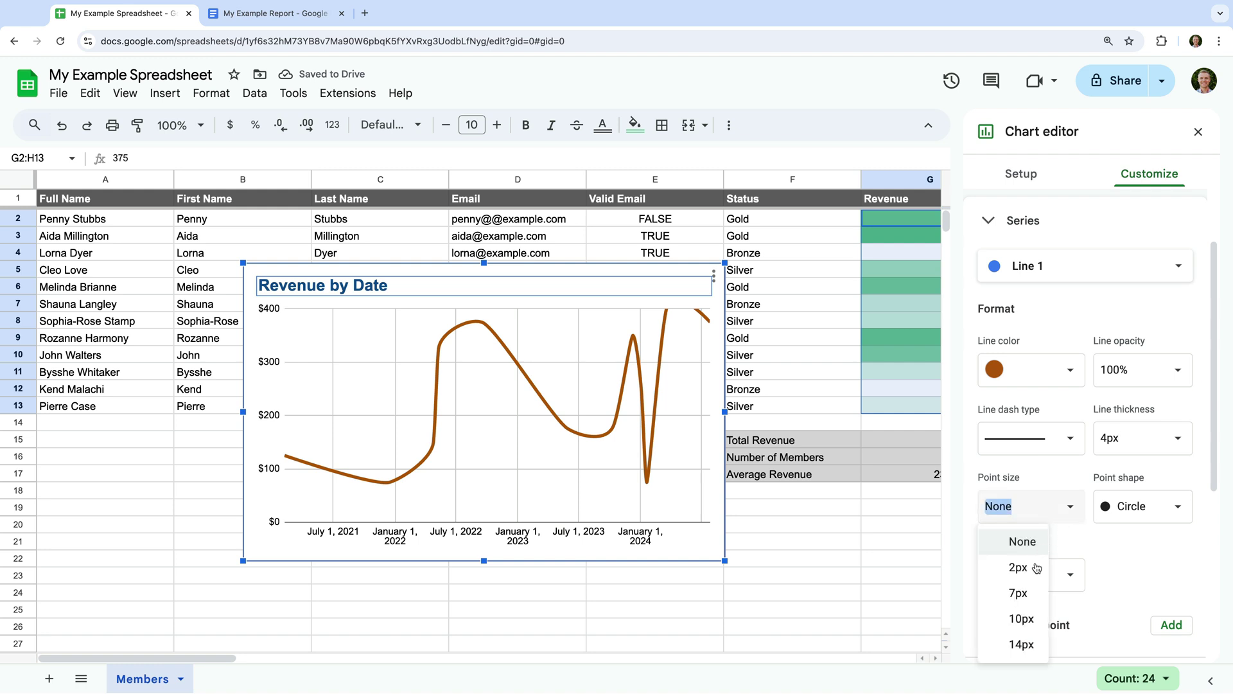
click(1025, 592)
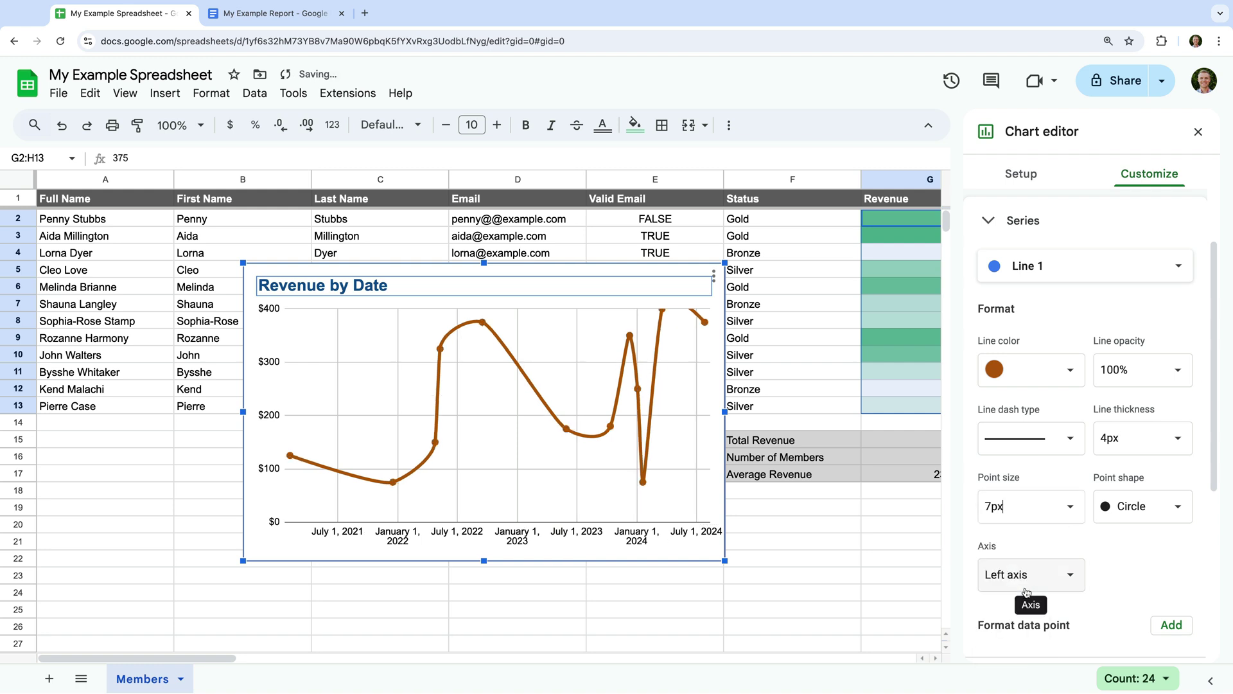
click(1058, 510)
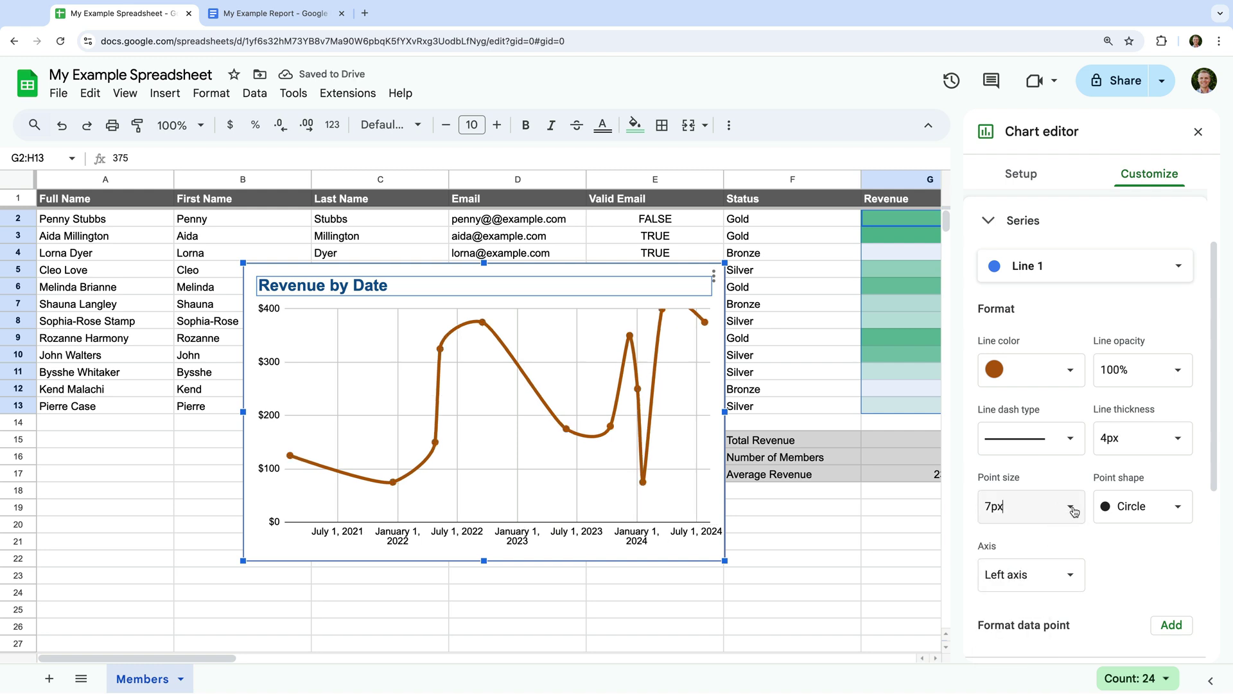
click(1012, 620)
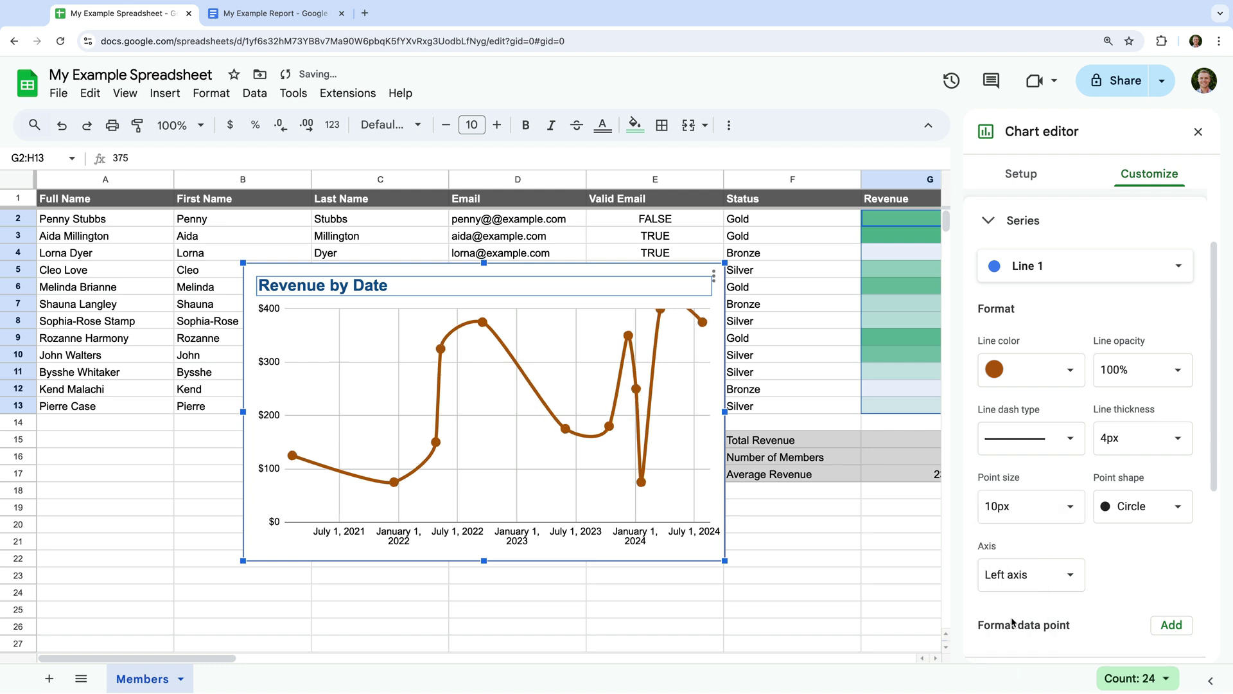
scroll(1022, 618, down, 2)
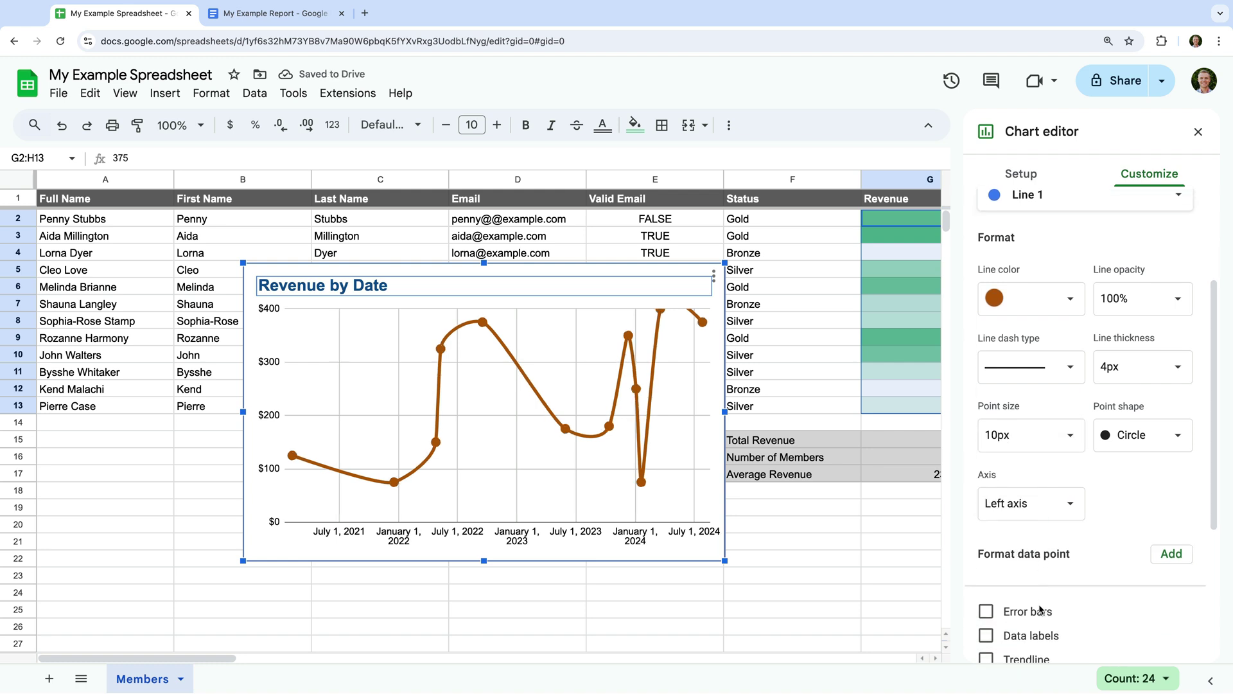
Add data labels and a trendline to the Revenue by Date chart's line series
click(988, 568)
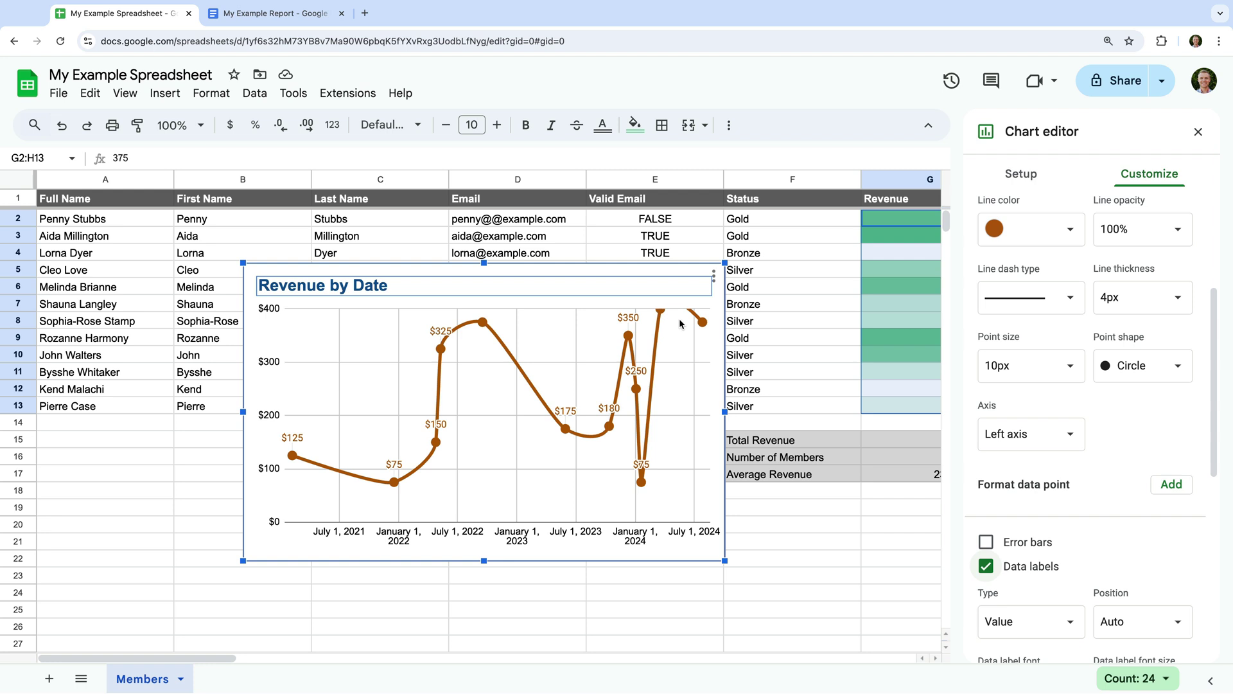
scroll(1057, 514, down, 2)
scroll(1055, 514, down, 5)
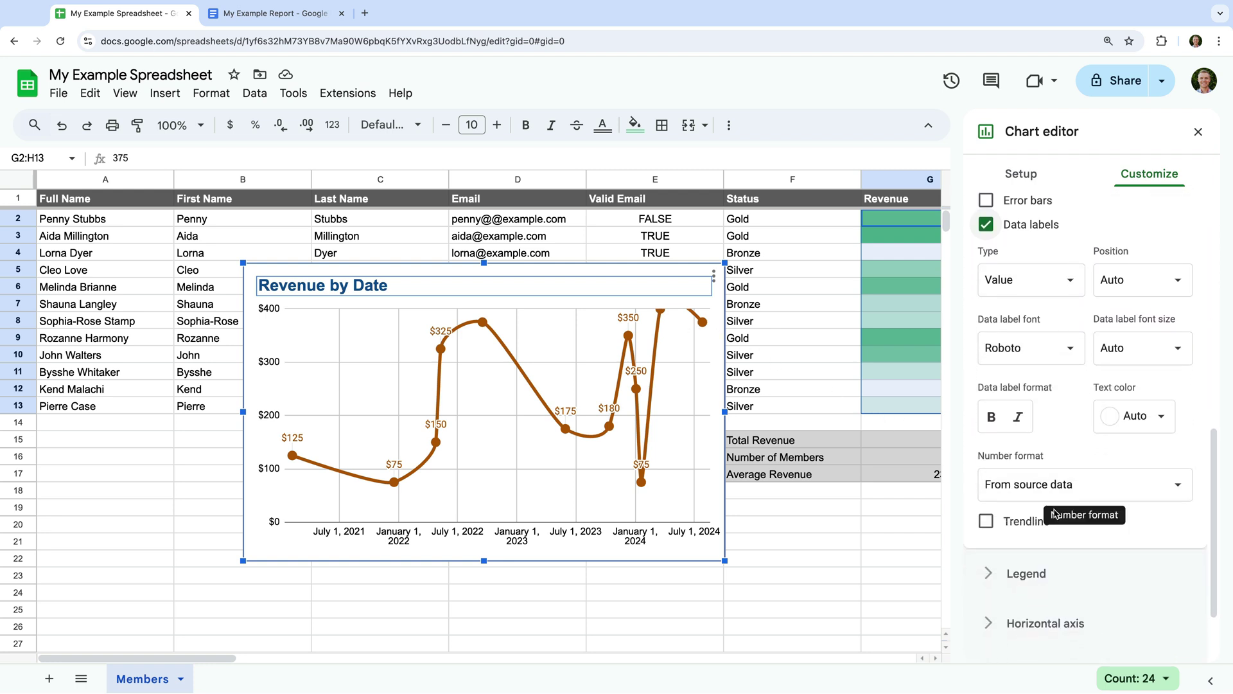
click(985, 521)
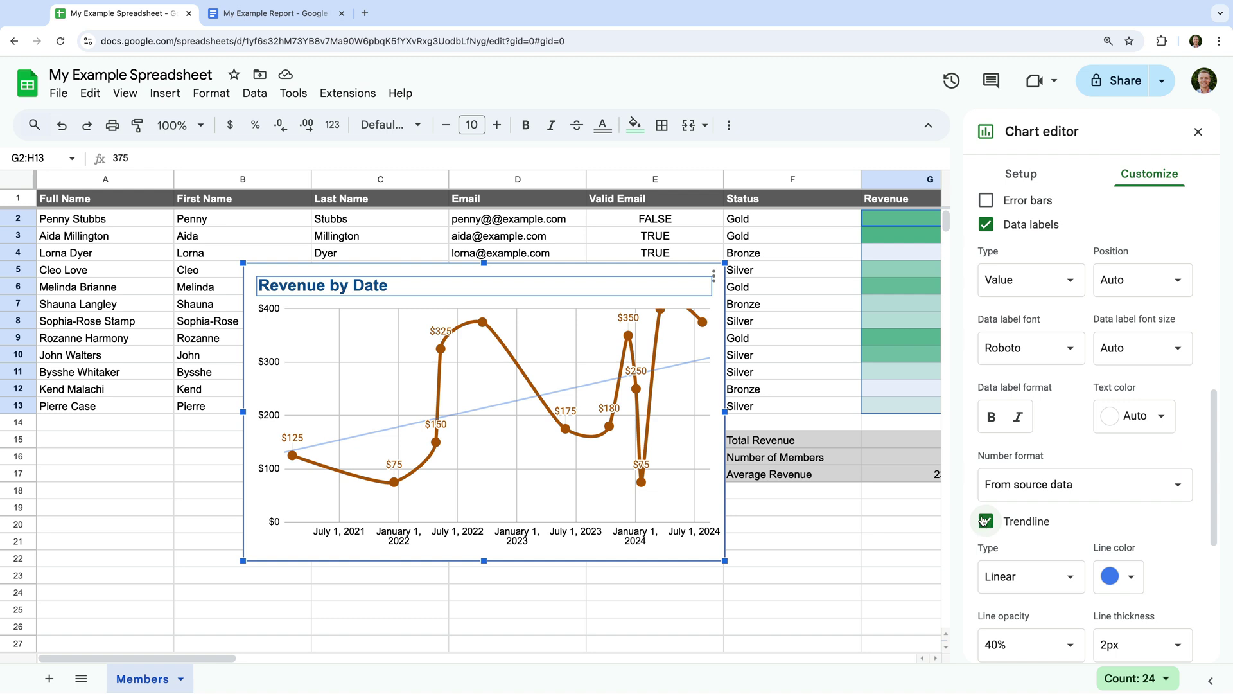
Set the text color of the chart's horizontal axis labels to dark blue
scroll(1039, 395, up, 2)
scroll(1039, 396, up, 7)
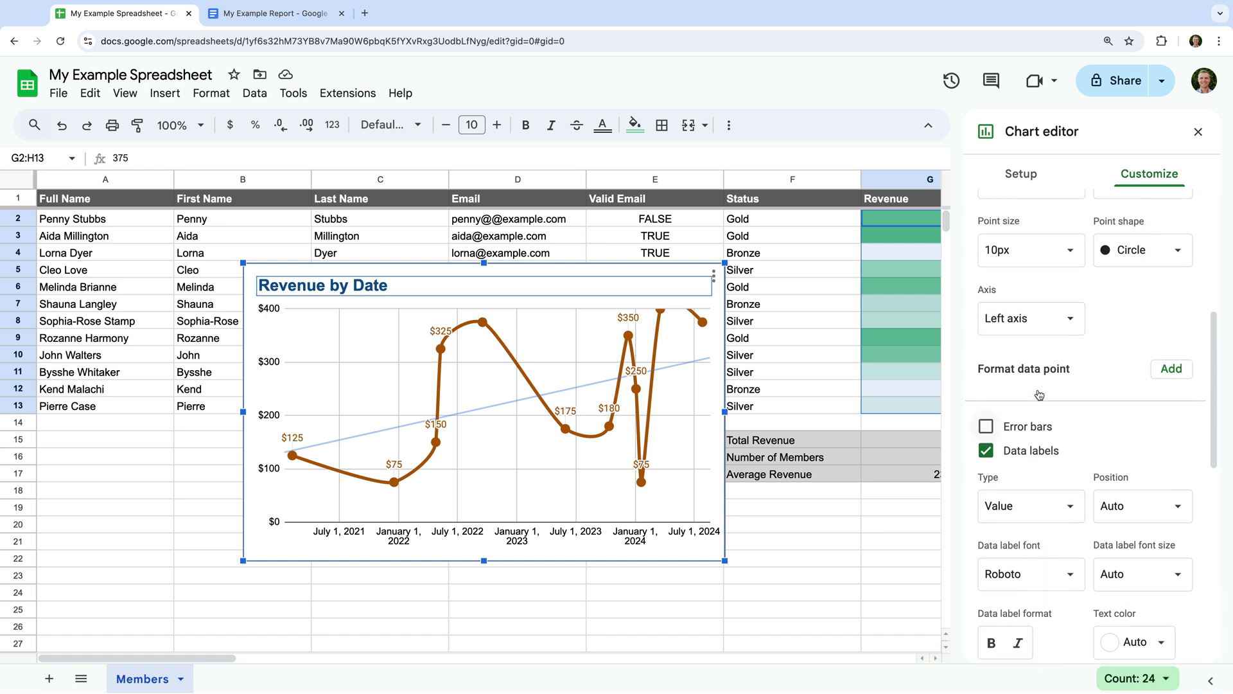
scroll(1038, 395, up, 1)
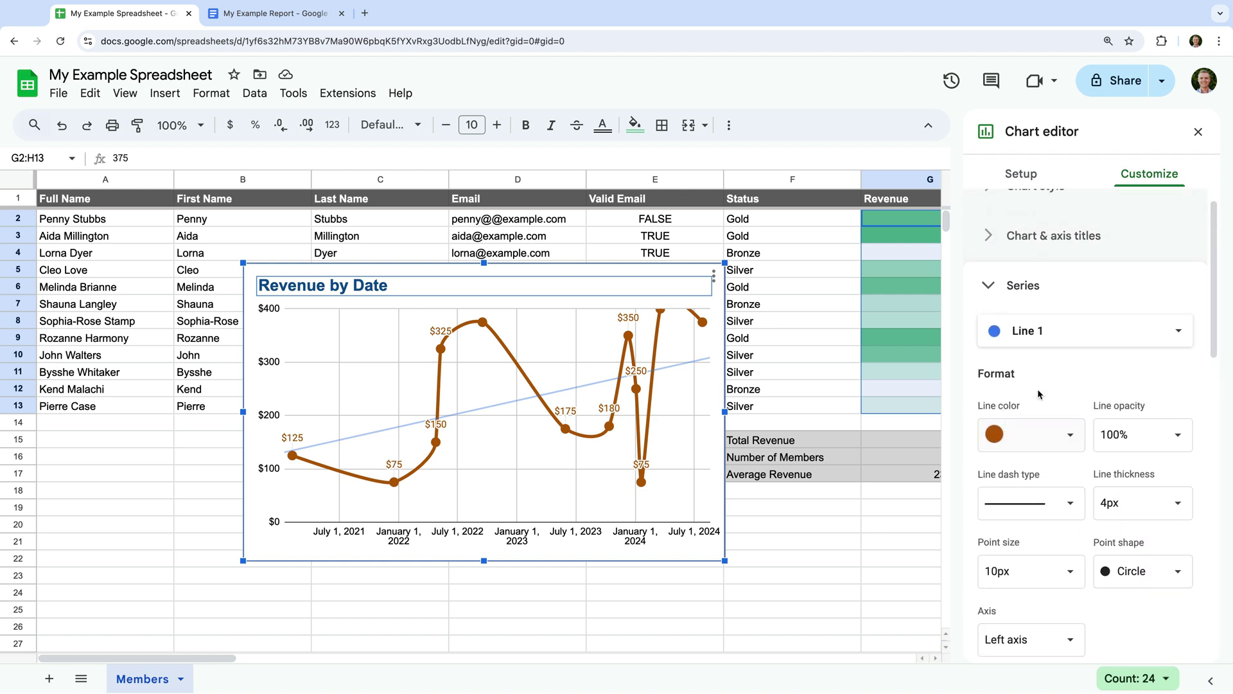
click(1047, 282)
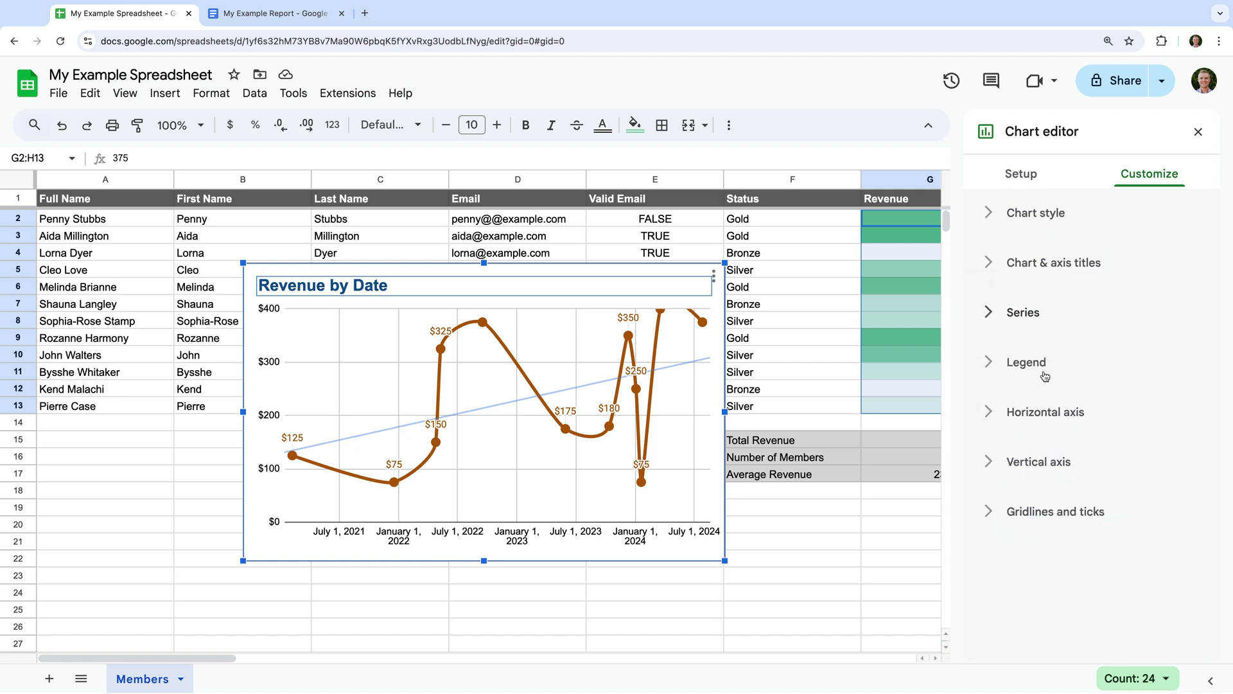
click(1034, 425)
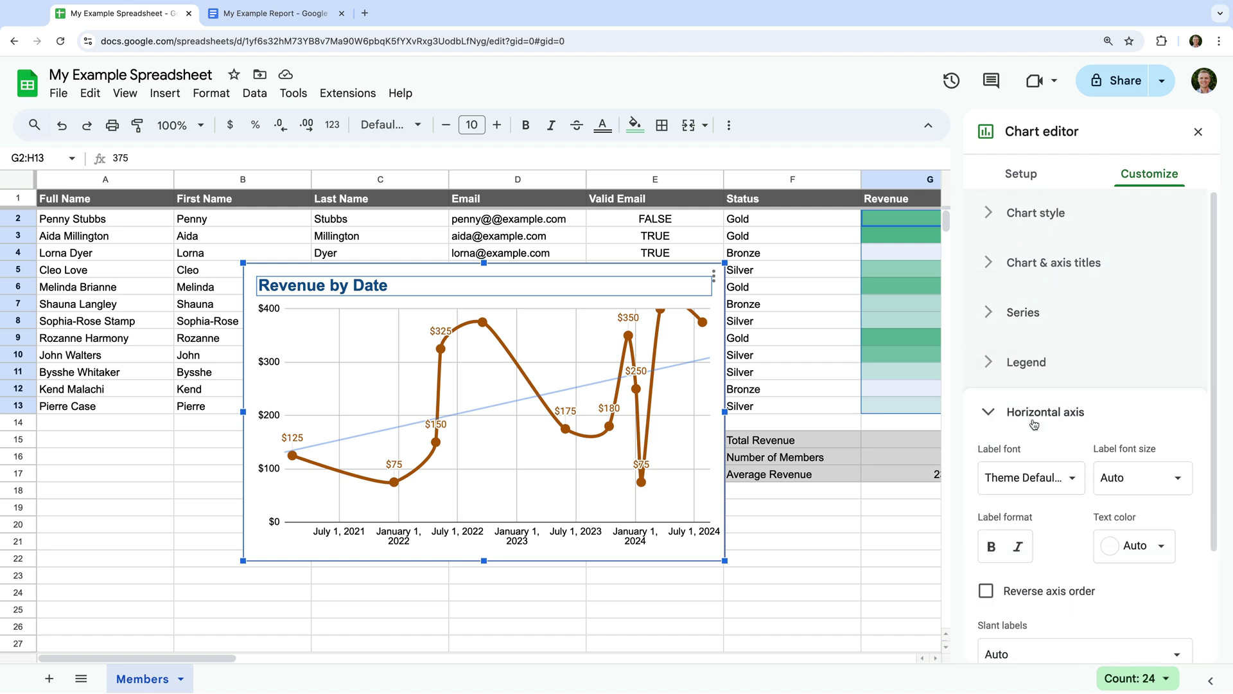
scroll(1060, 424, down, 4)
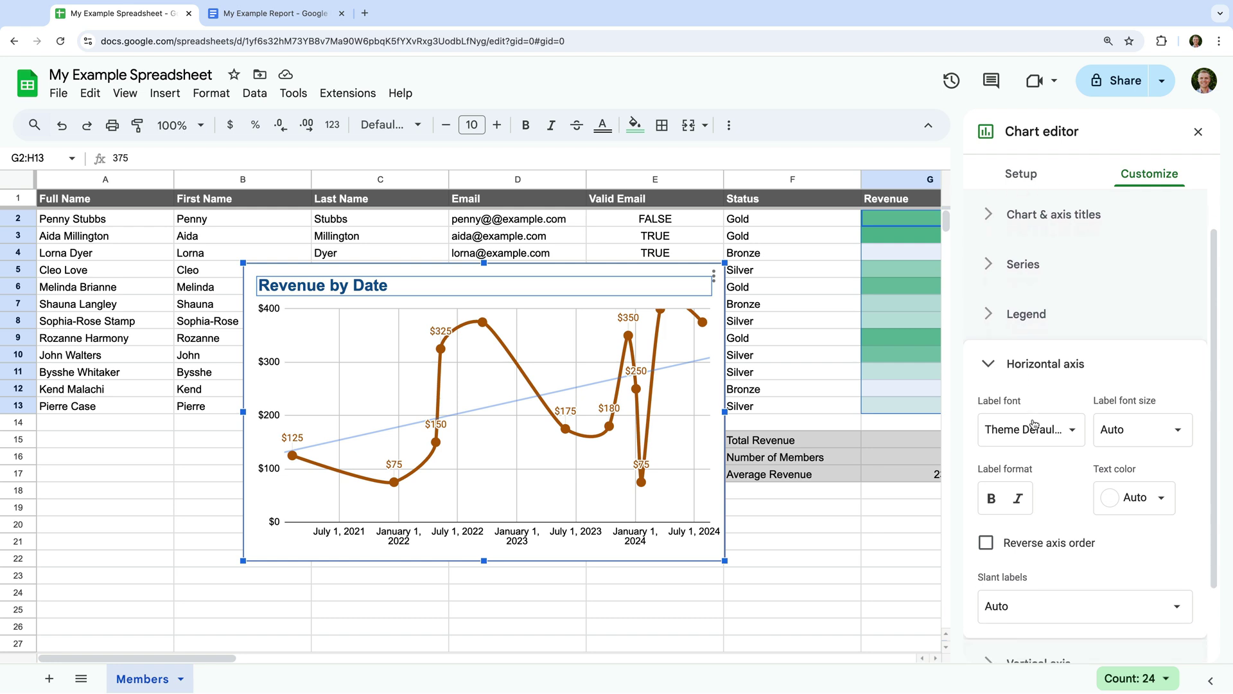
click(1140, 425)
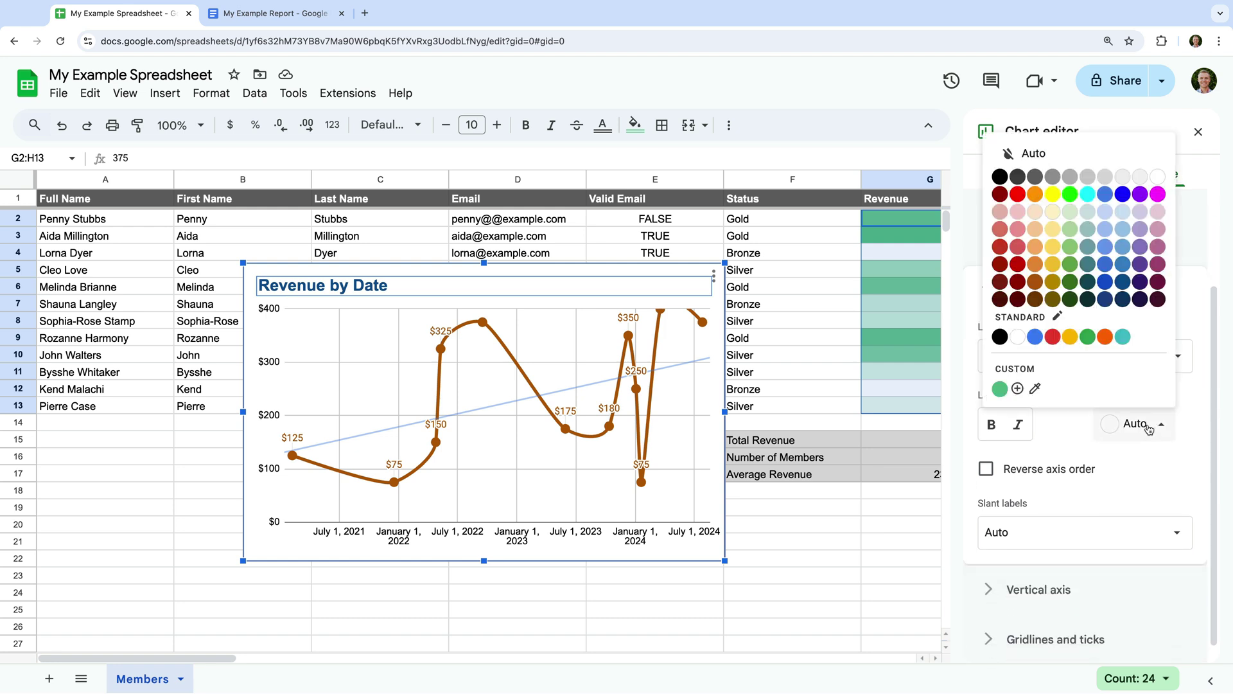
click(1123, 298)
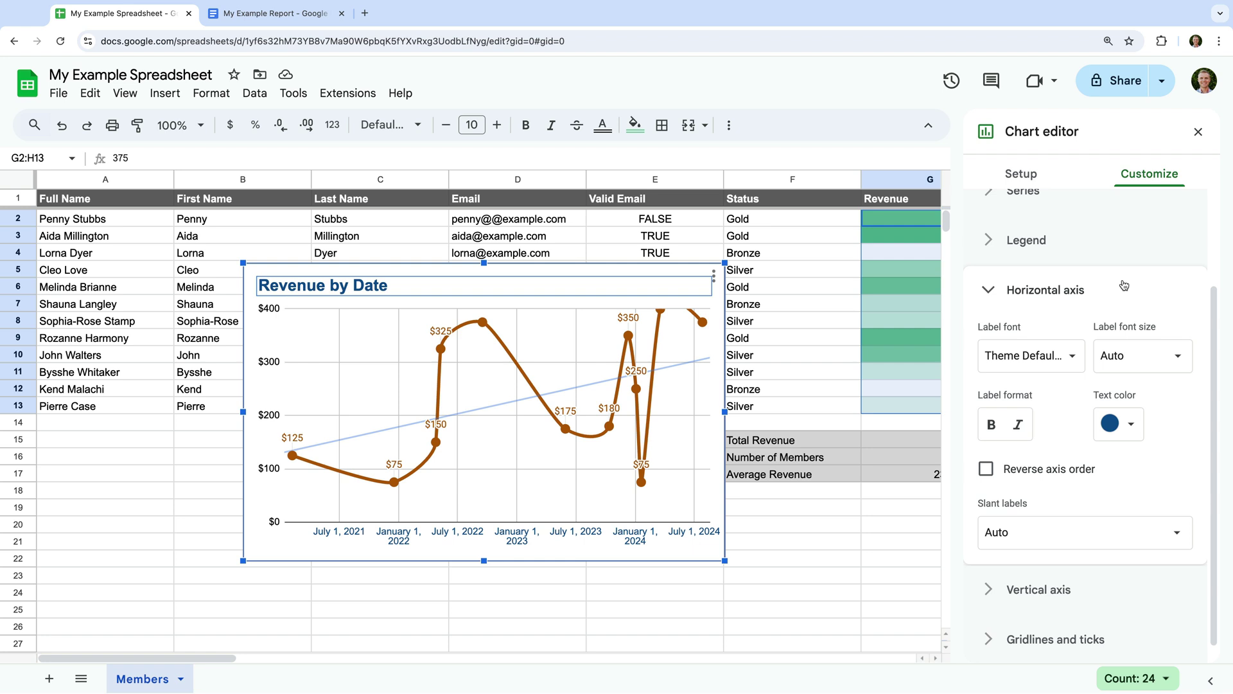
Set the vertical axis labels' text color to very dark blue and the axis maximum to 500
click(1019, 588)
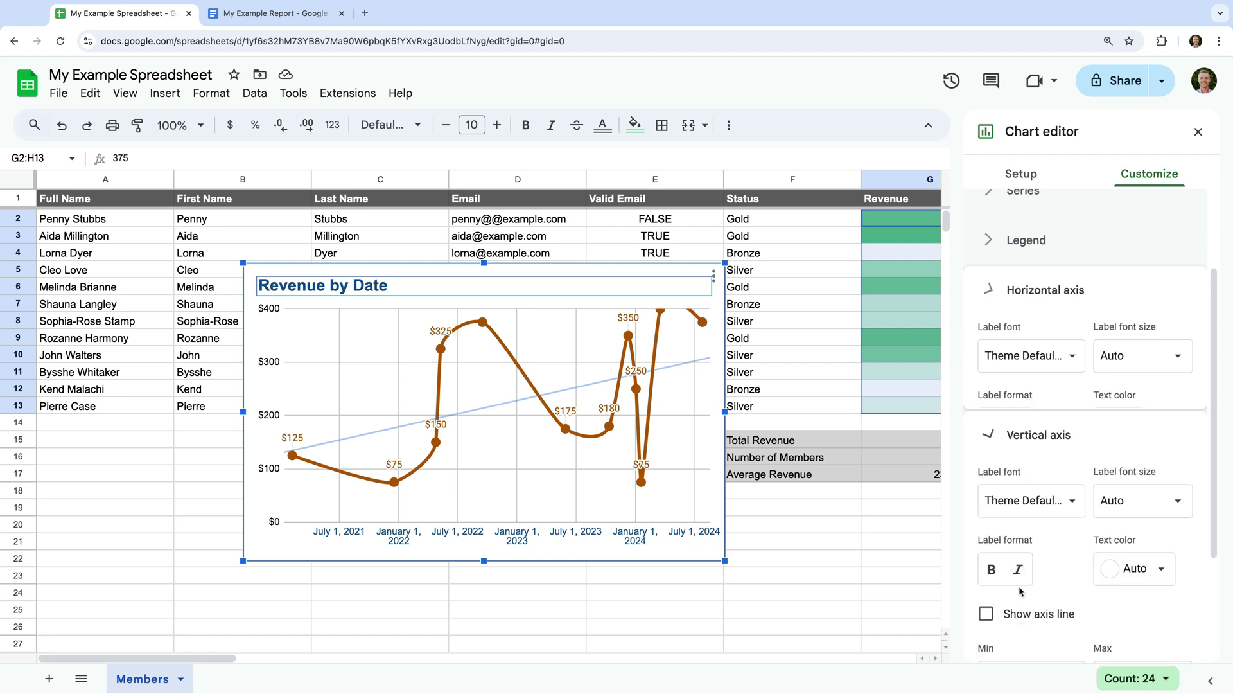
click(1145, 475)
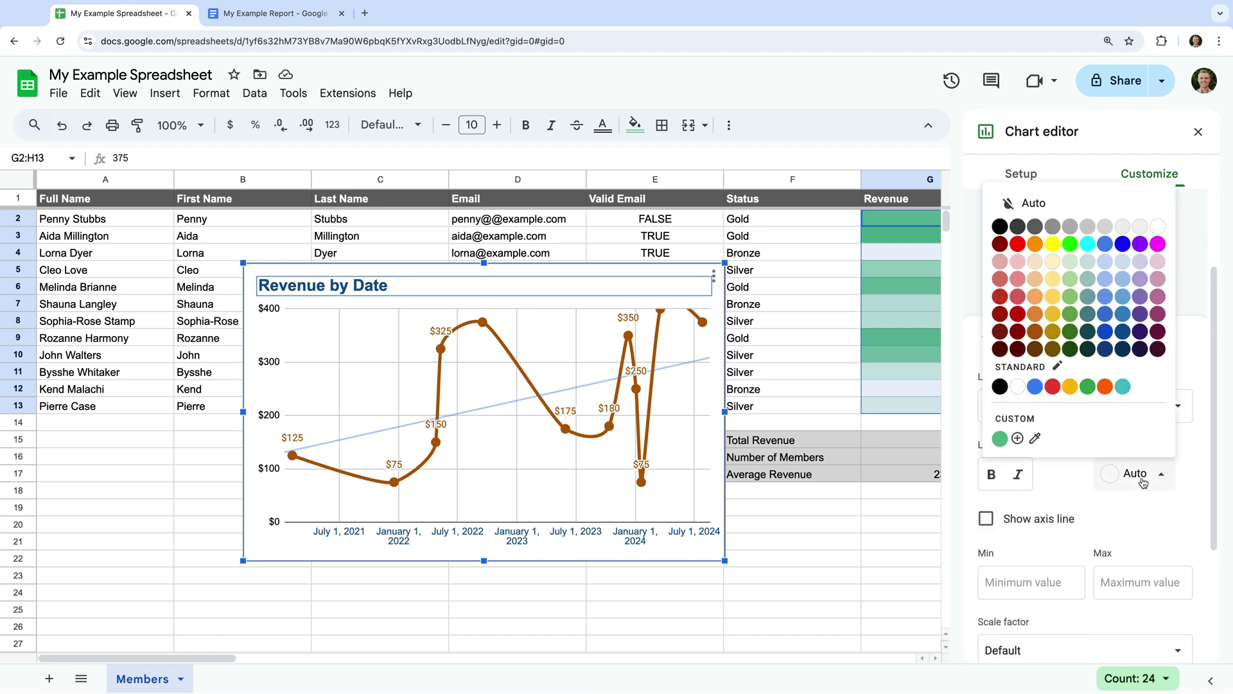
click(1123, 348)
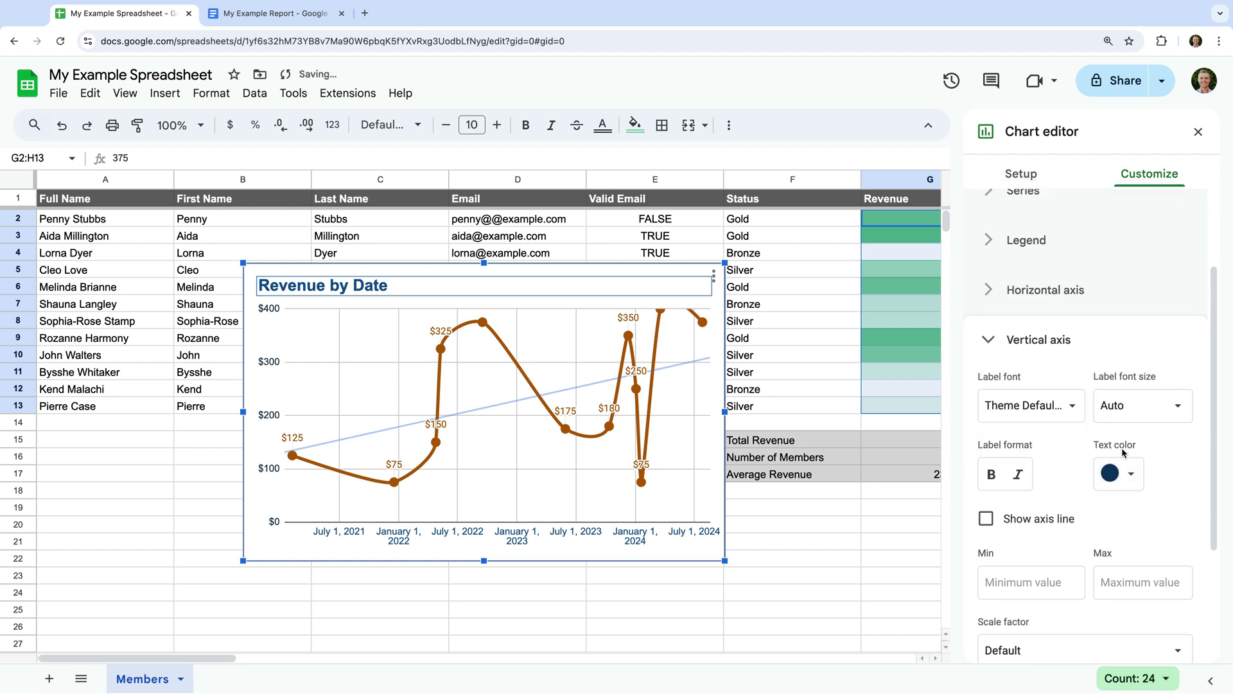
scroll(1119, 482, down, 1)
click(1119, 532)
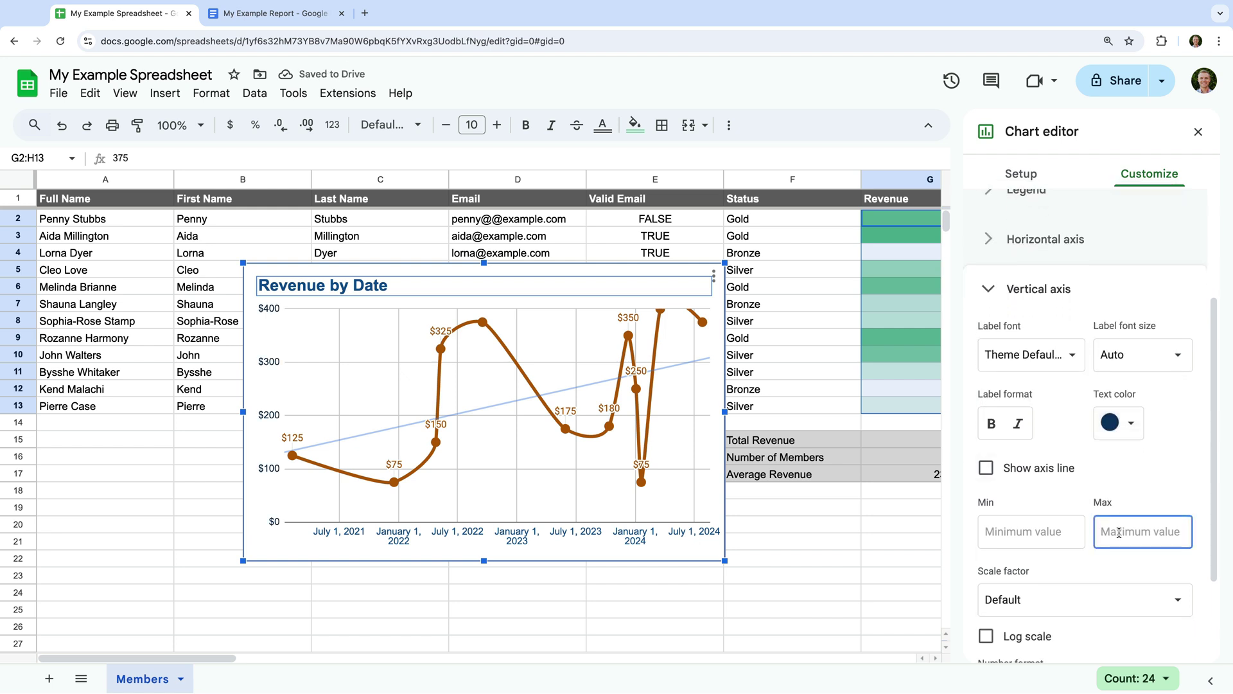
text(500)
click(1038, 550)
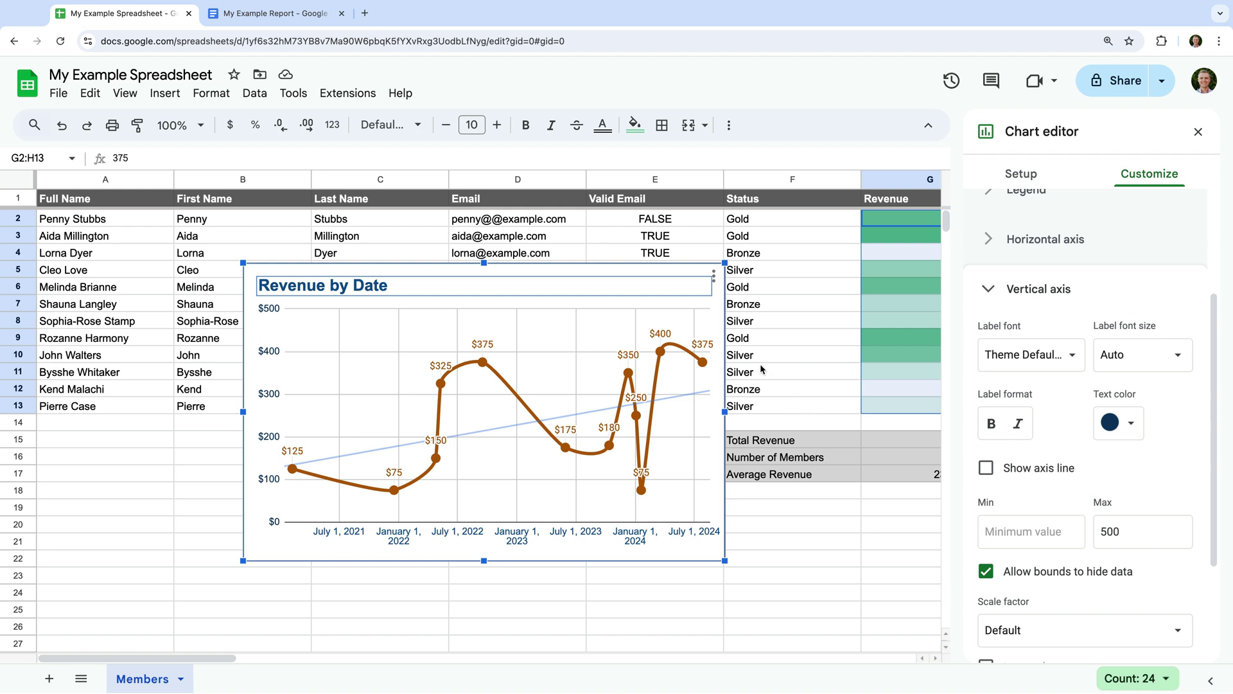
Move the Revenue by Date chart to its own sheet and copy it there
click(715, 276)
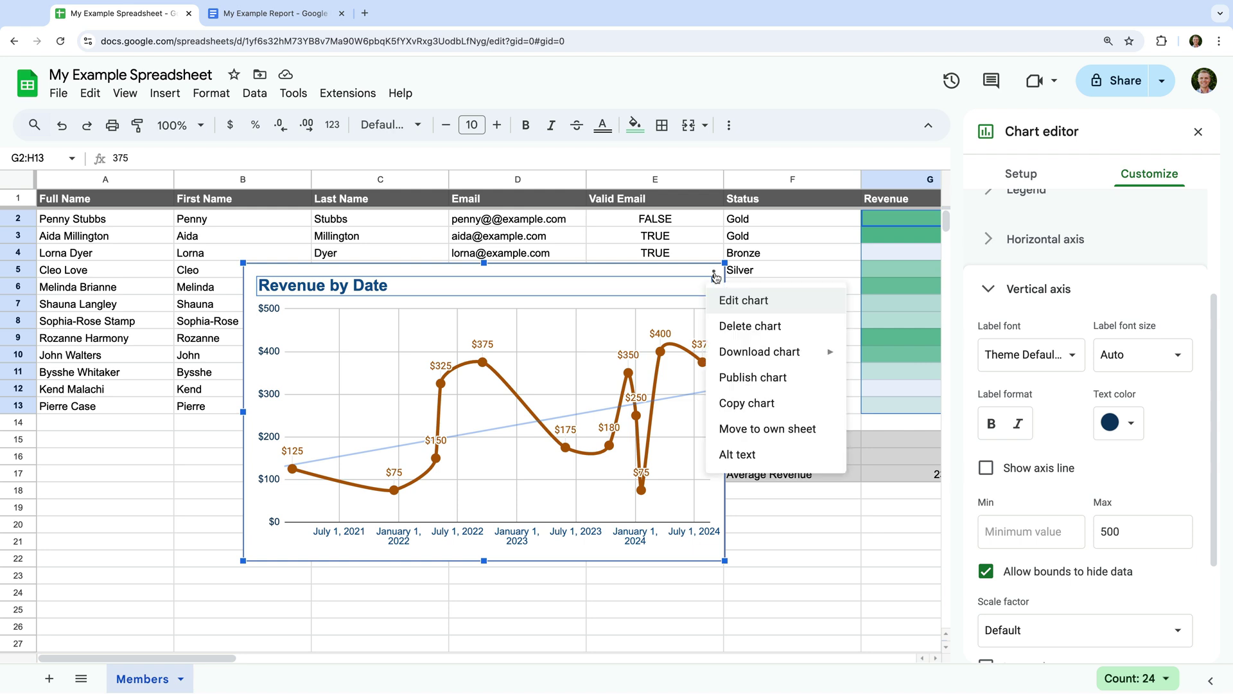
click(739, 429)
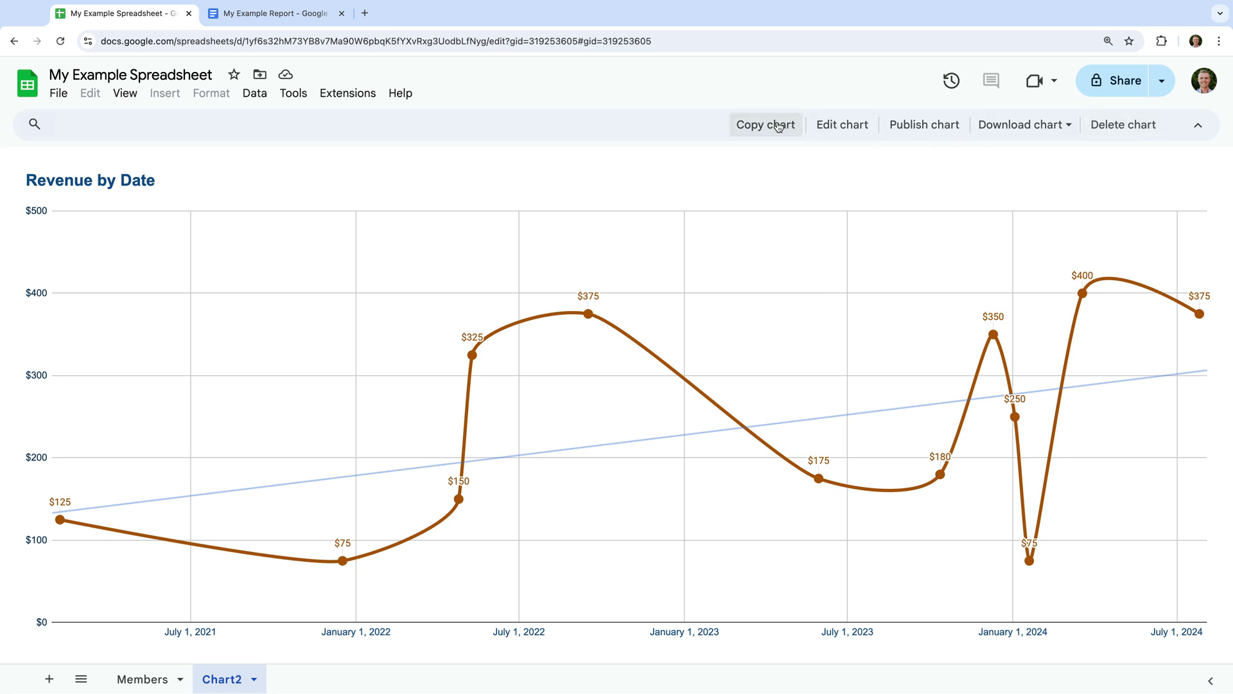
Add a new sheet named Dashboard and paste the copied Revenue by Date chart at cell A1
click(49, 679)
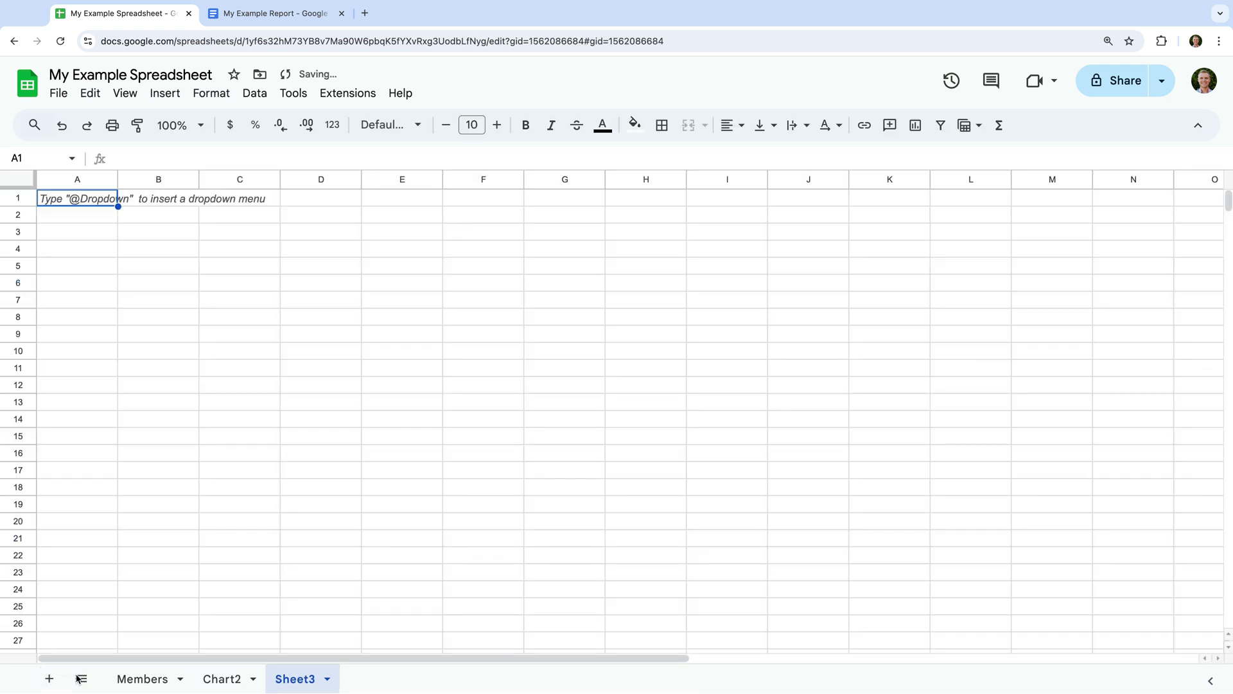
double_click(282, 680)
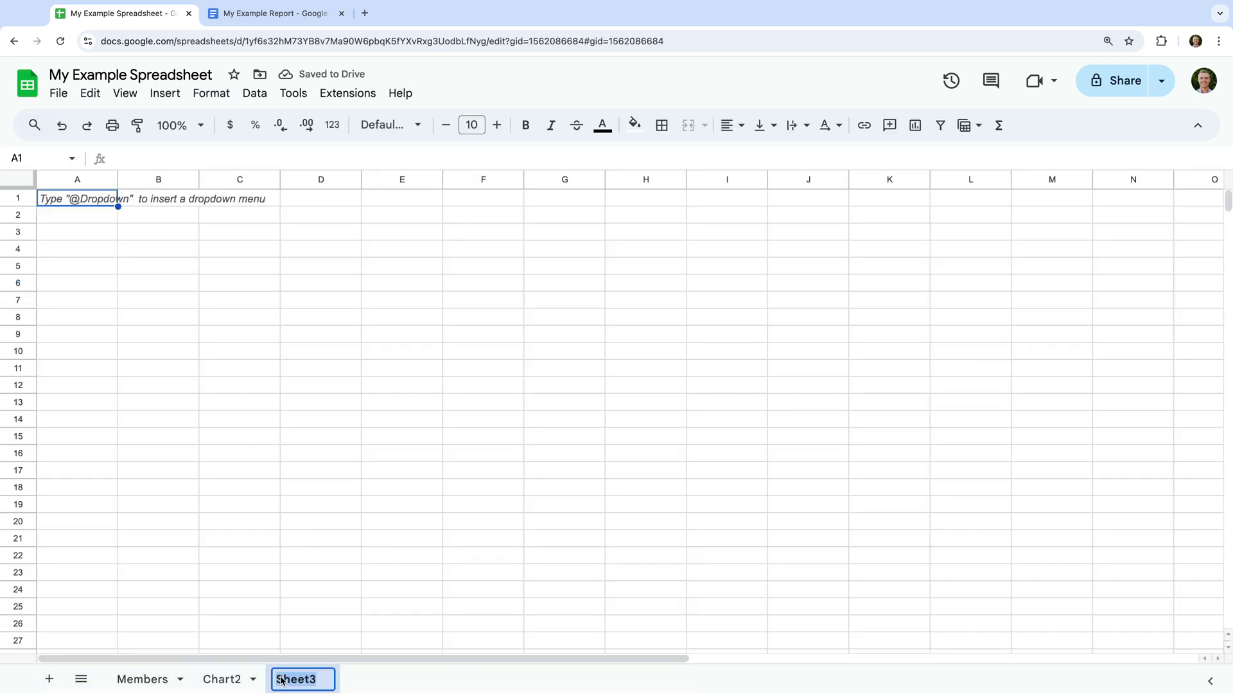
text(Dashboard)
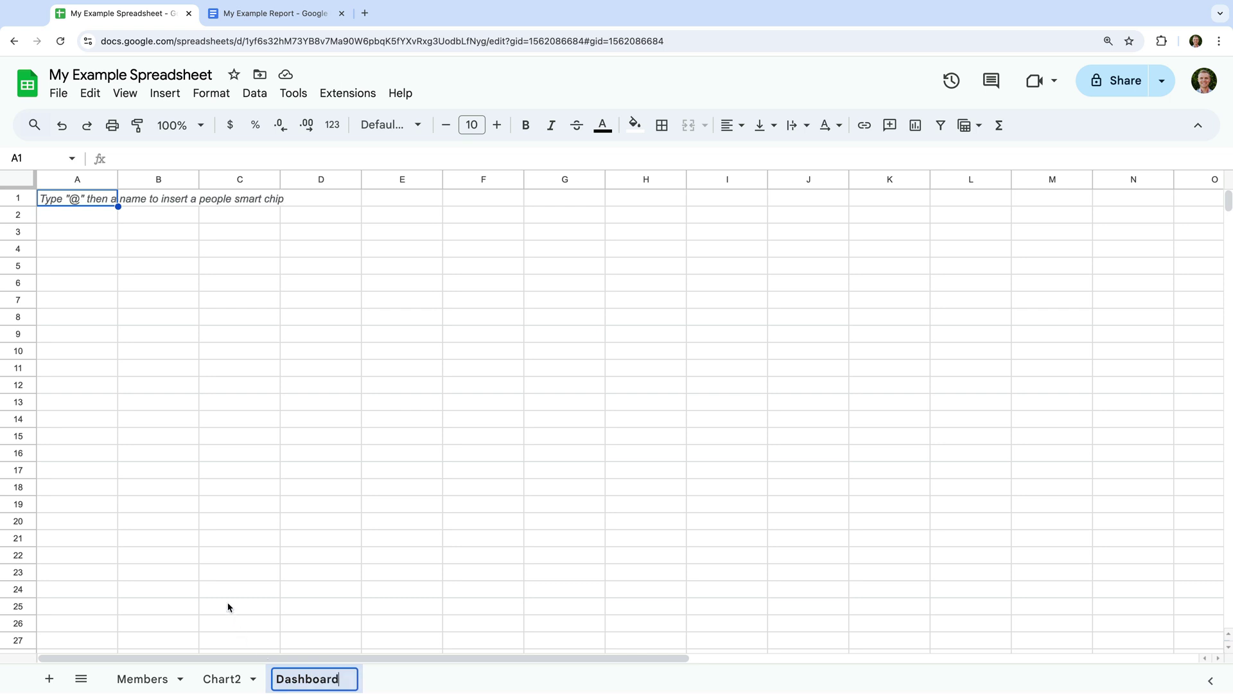
click(68, 203)
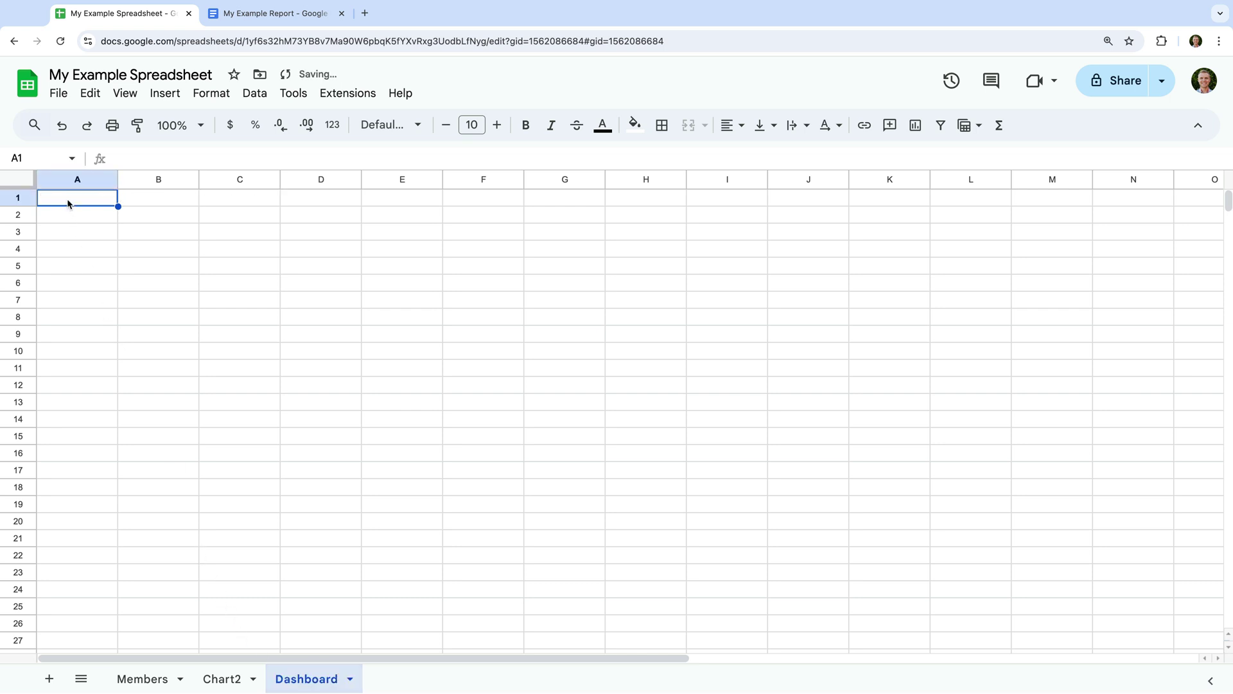
key(ctrl+v)
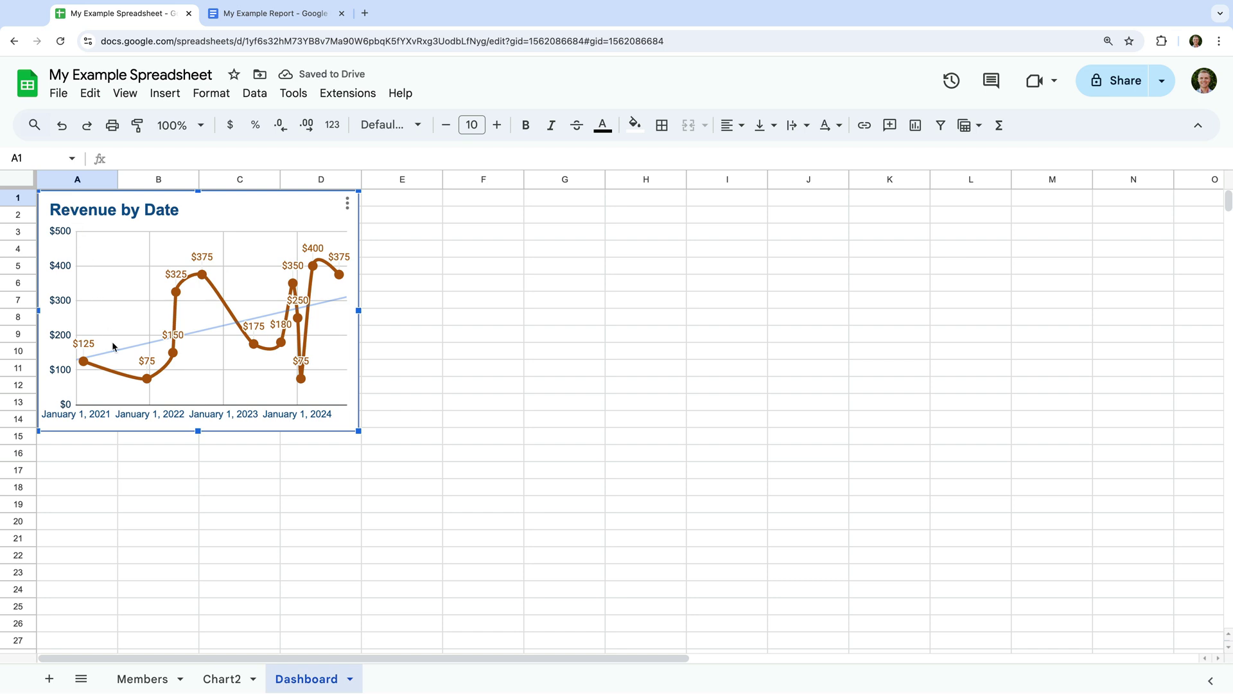
Insert a column chart counting the member statuses from range F2:F13 of the Members sheet
click(157, 685)
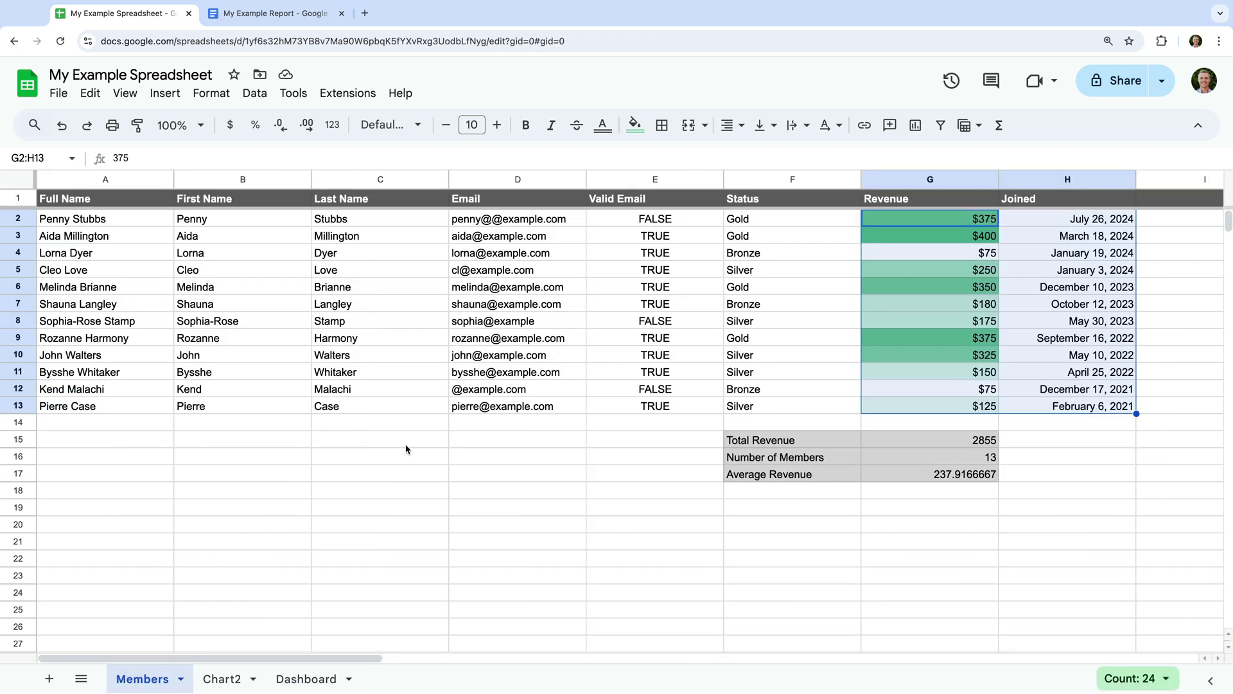
click(801, 218)
shift+click(772, 400)
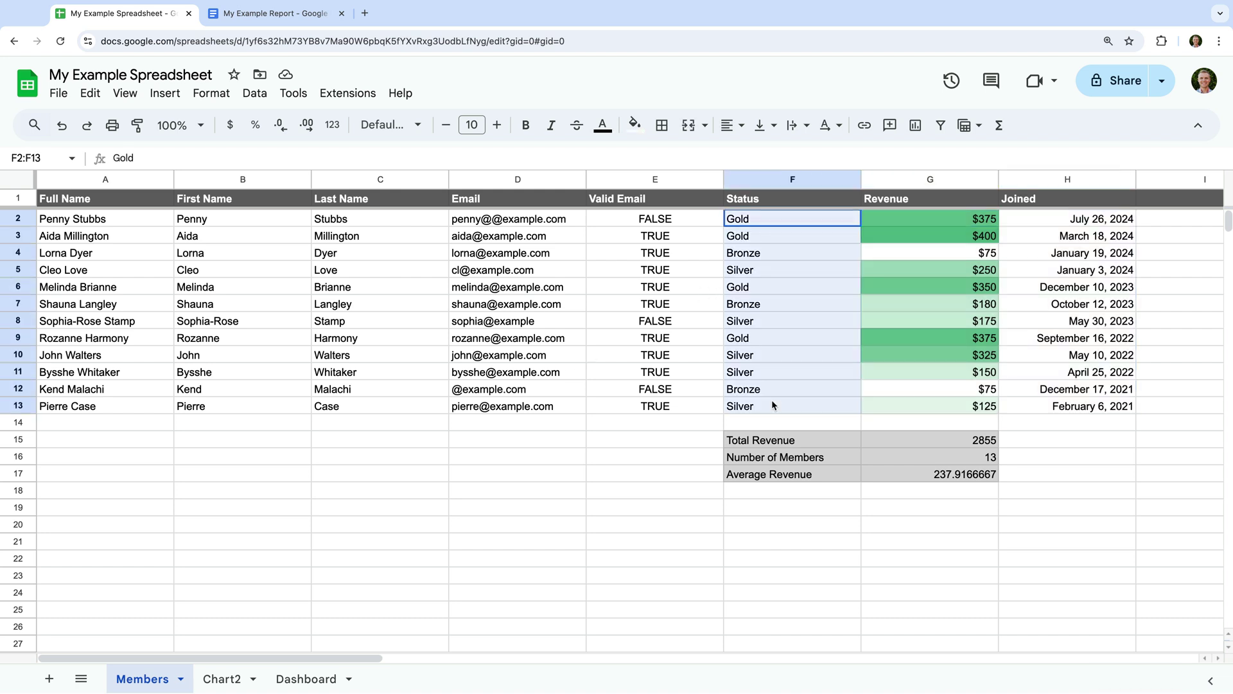
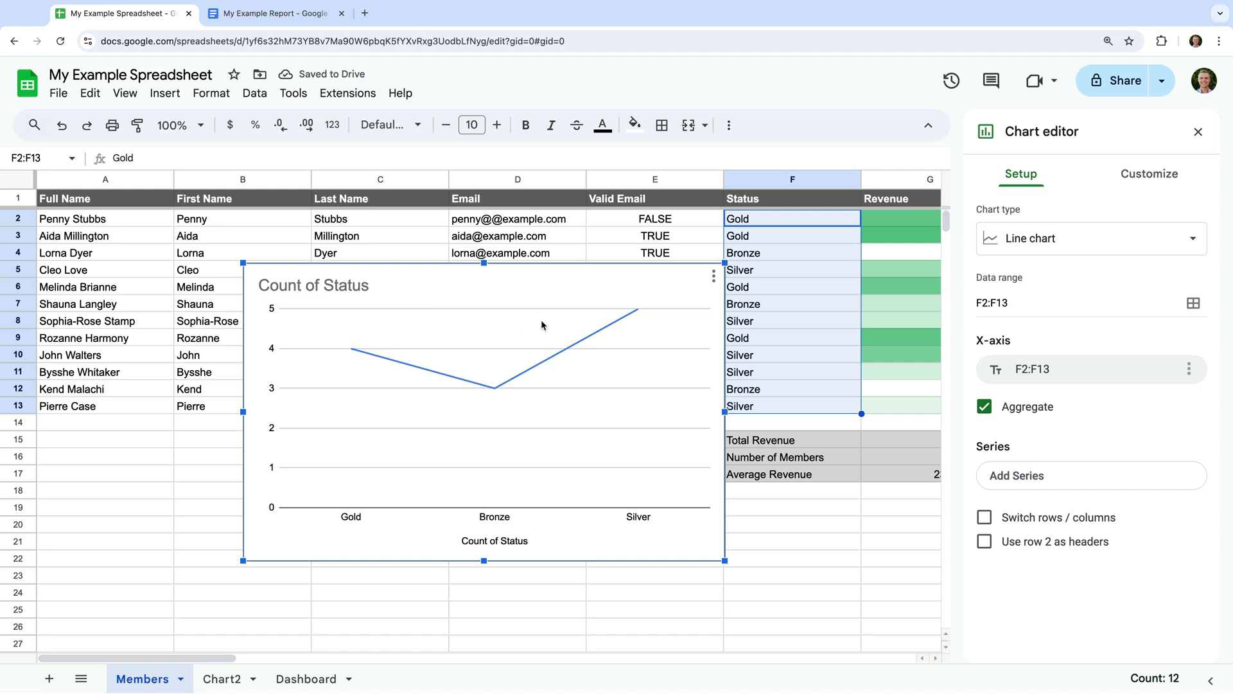
click(1017, 248)
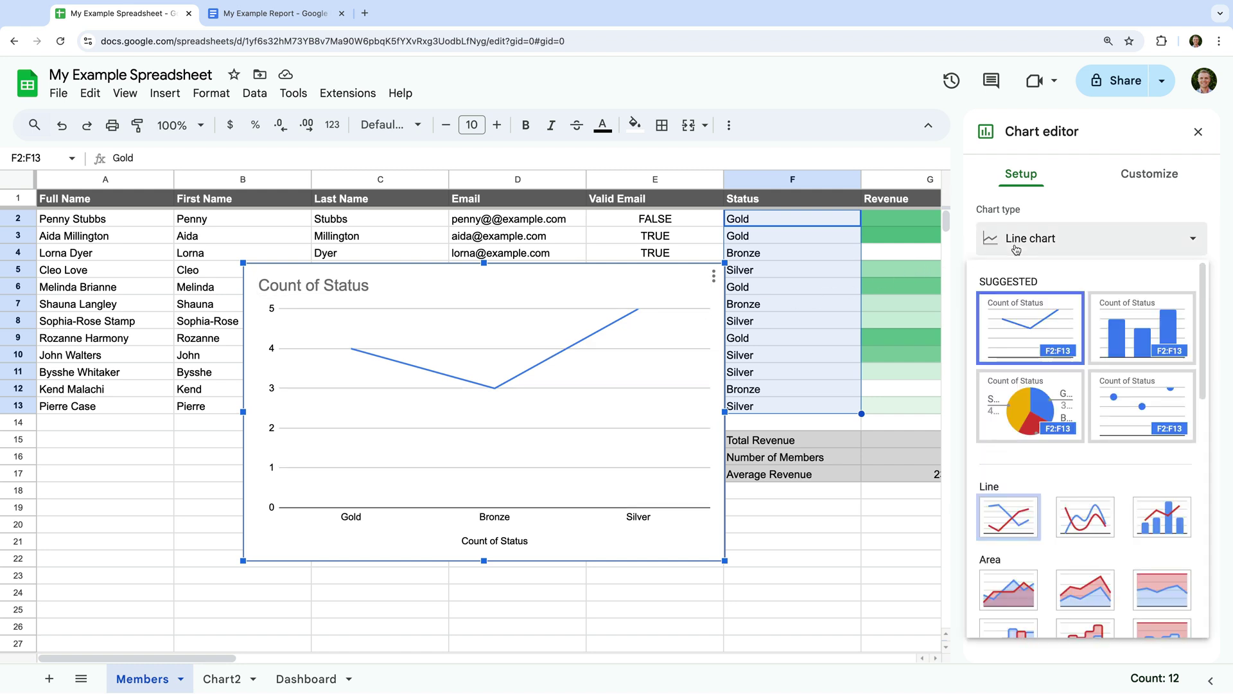
click(1107, 338)
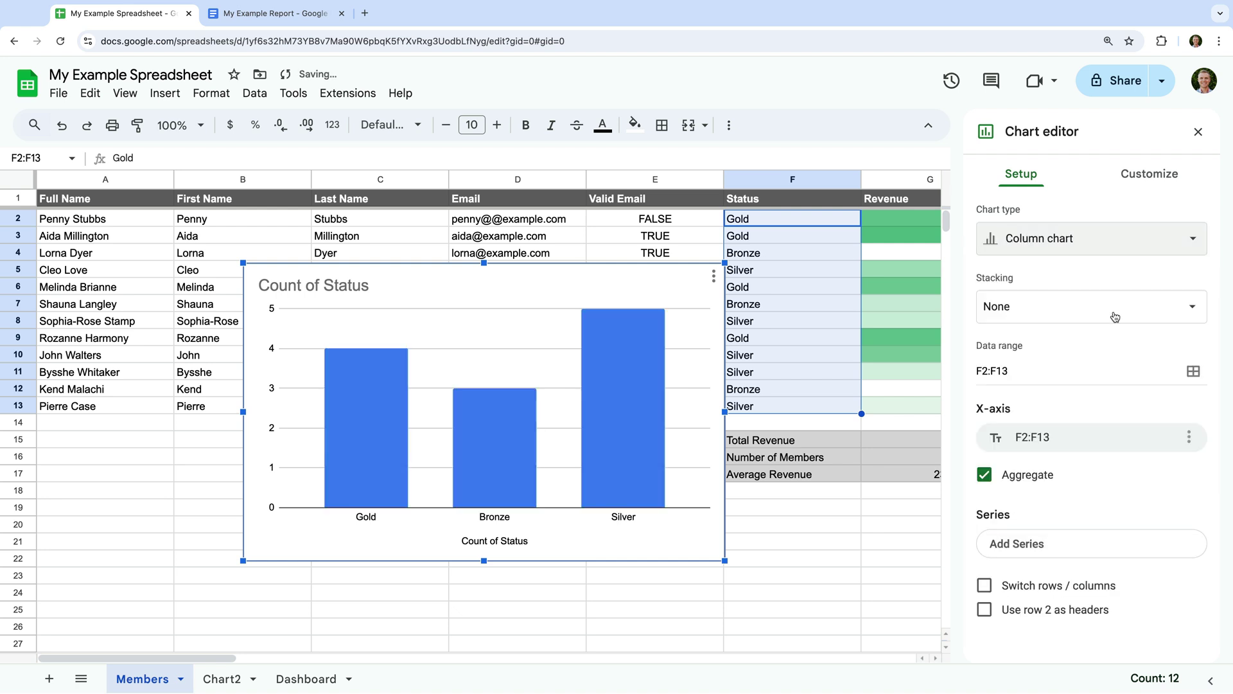
Open the series formatting options of the Count of Status column chart
click(1158, 180)
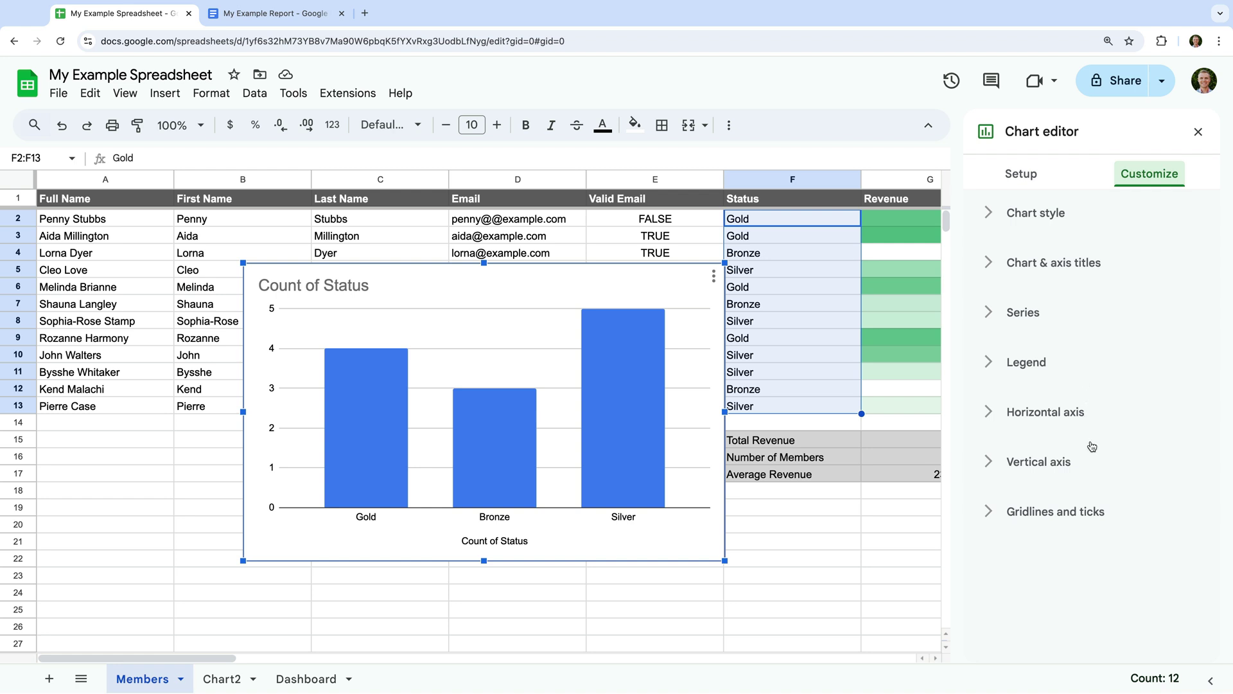
click(1073, 321)
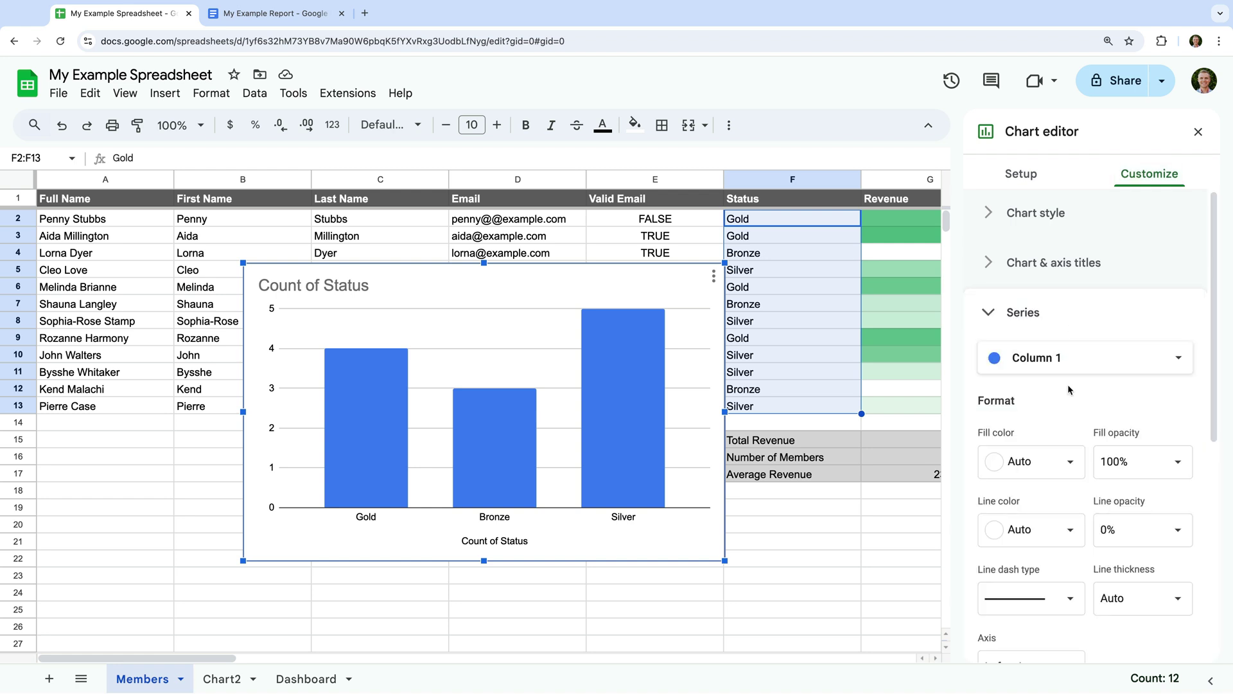
scroll(1068, 384, down, 2)
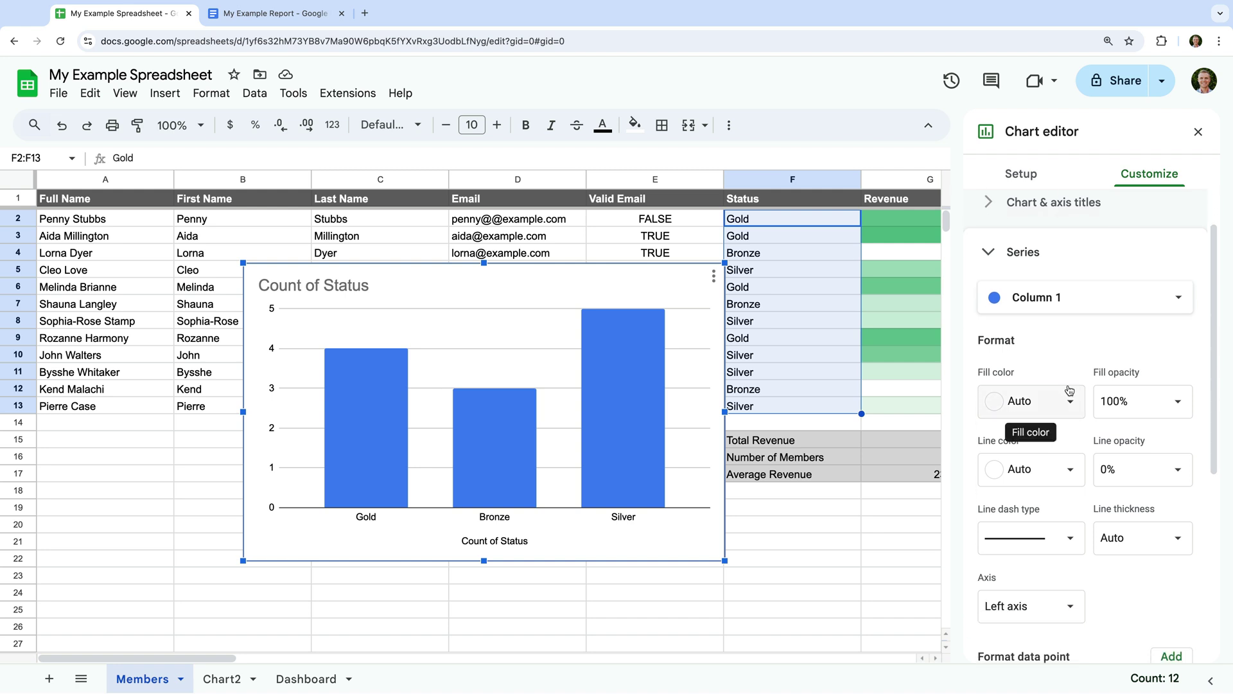
scroll(1069, 390, down, 1)
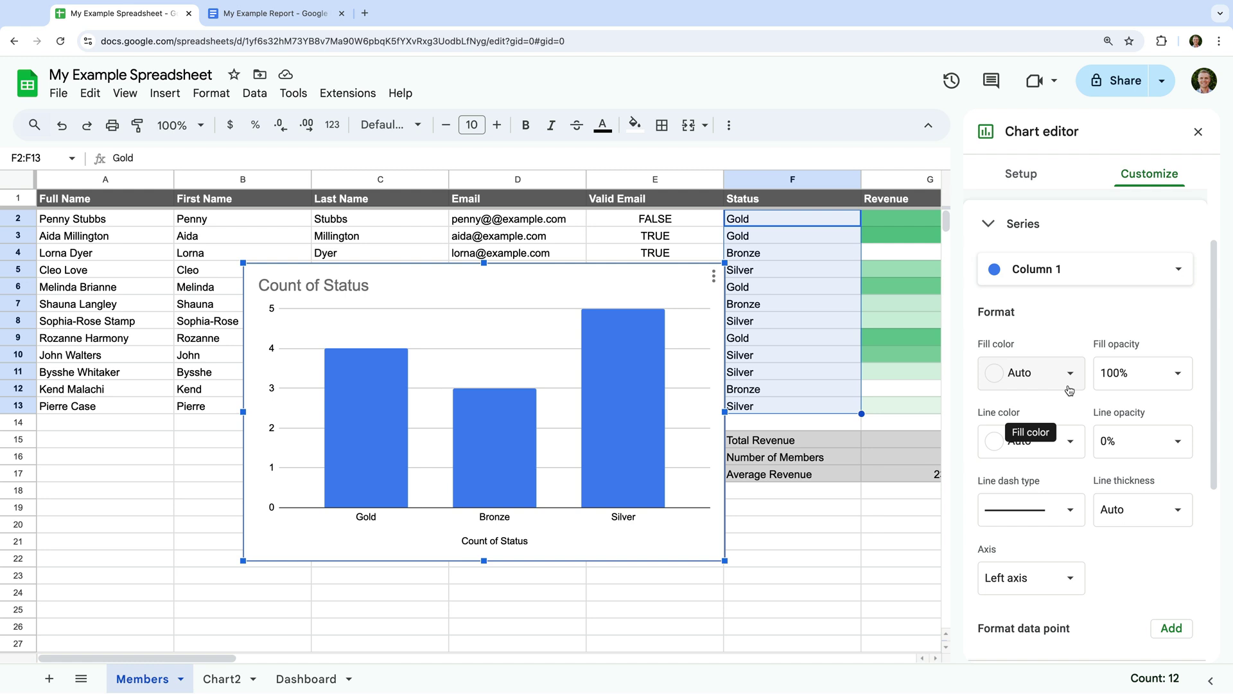
scroll(1069, 390, down, 1)
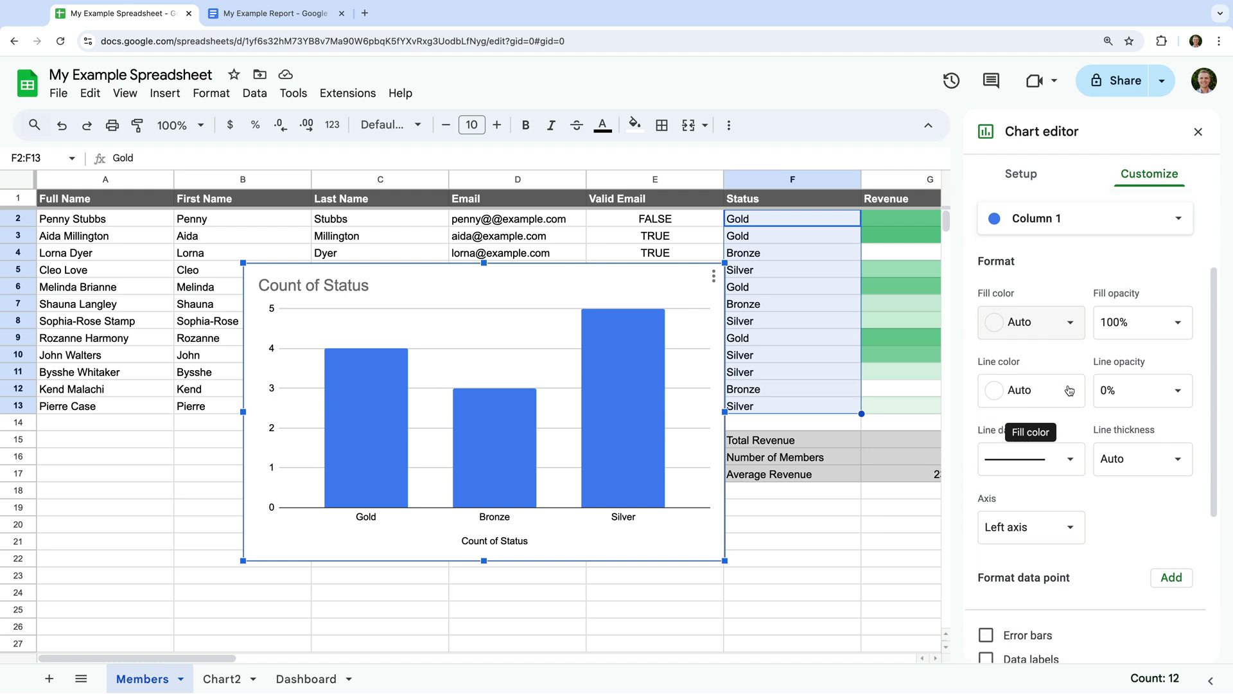
click(1186, 578)
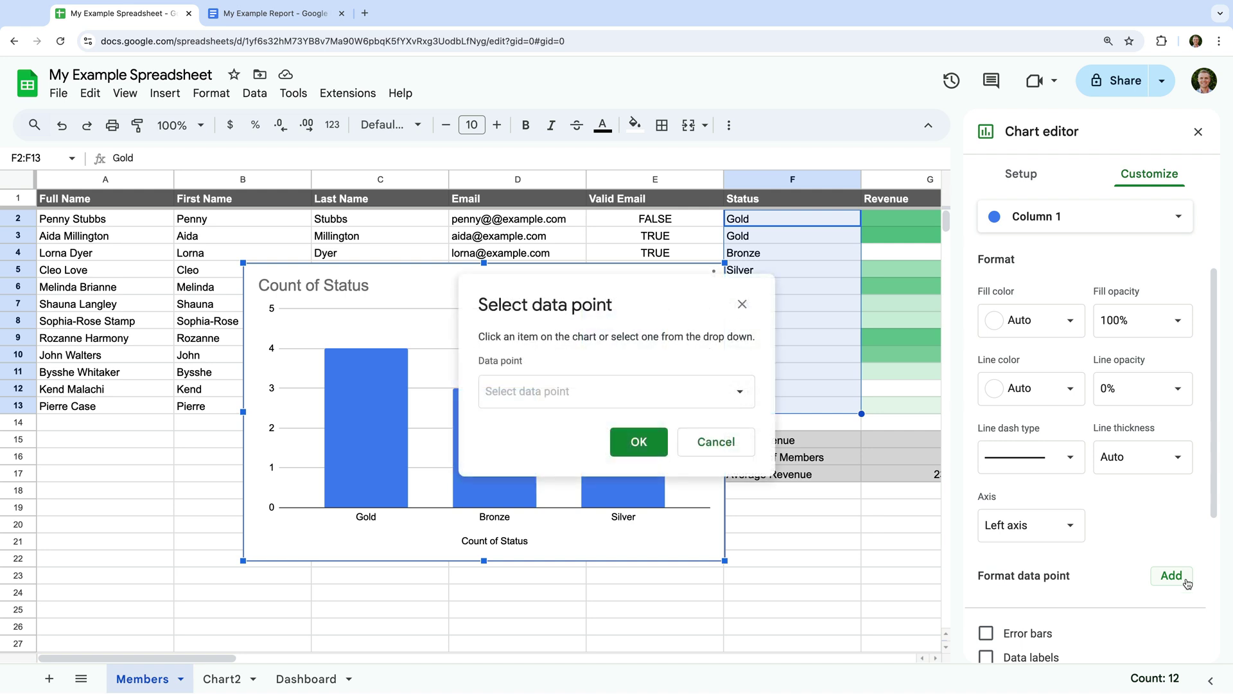
click(728, 393)
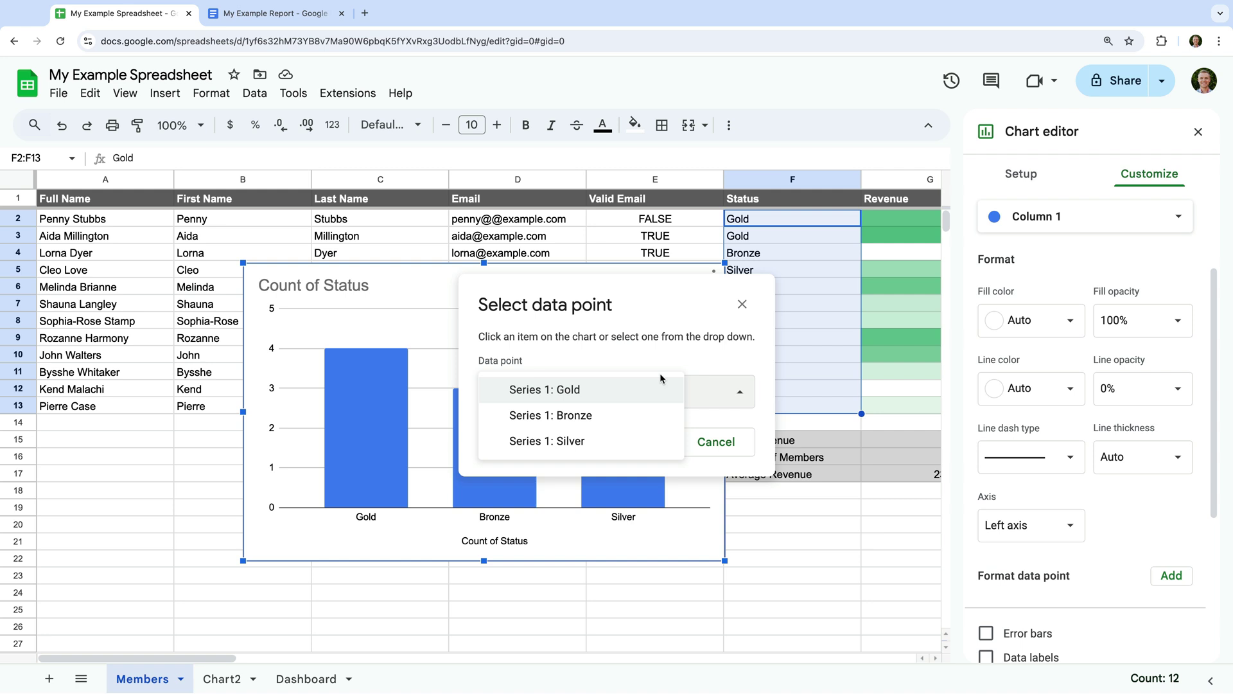
click(740, 305)
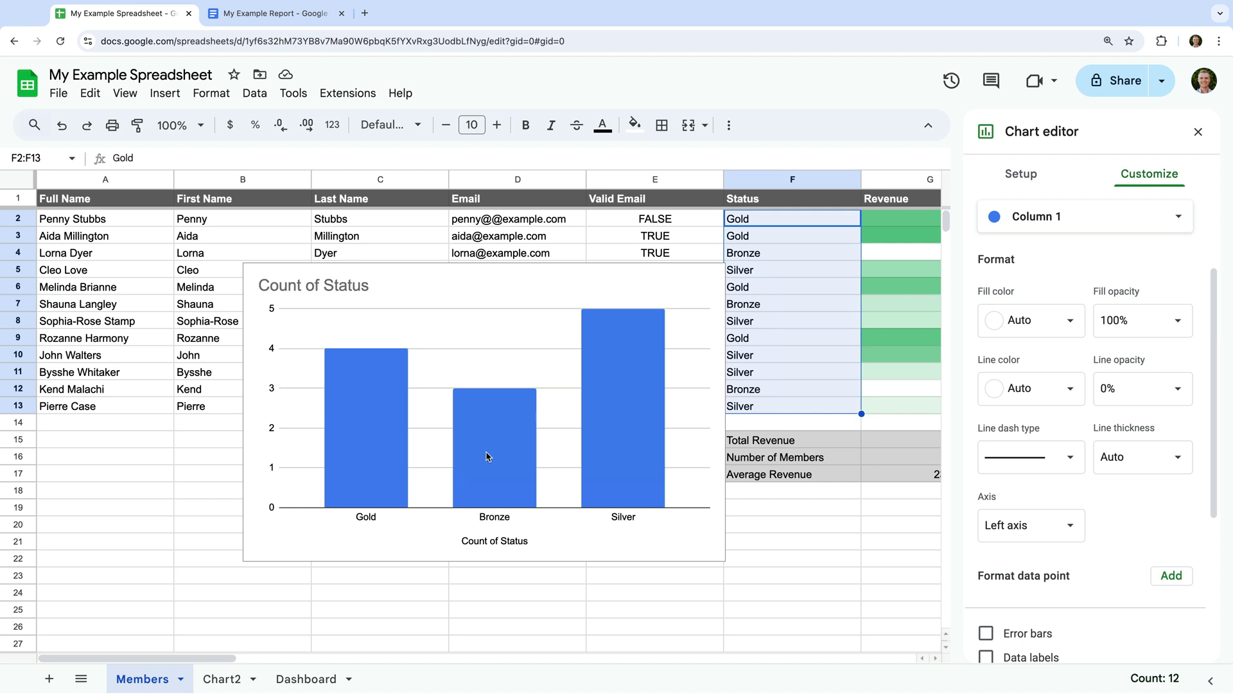
Set the fill color of all columns in the Count of Status chart to light gray
click(603, 450)
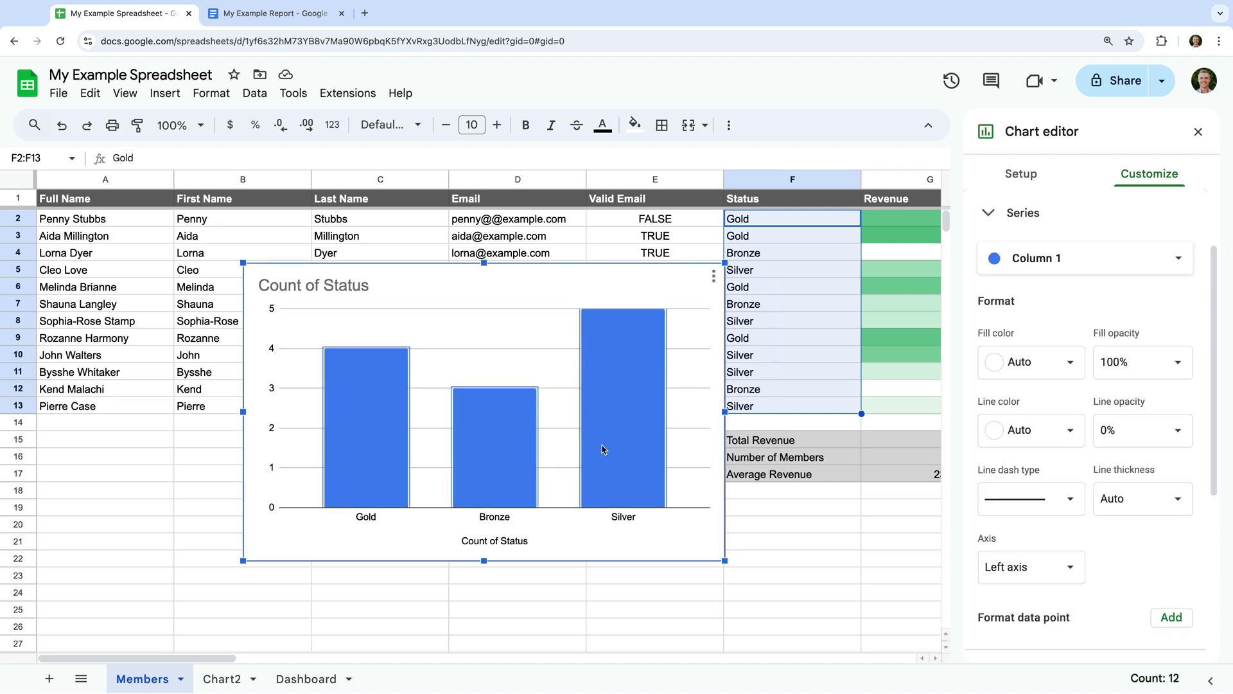
click(1028, 367)
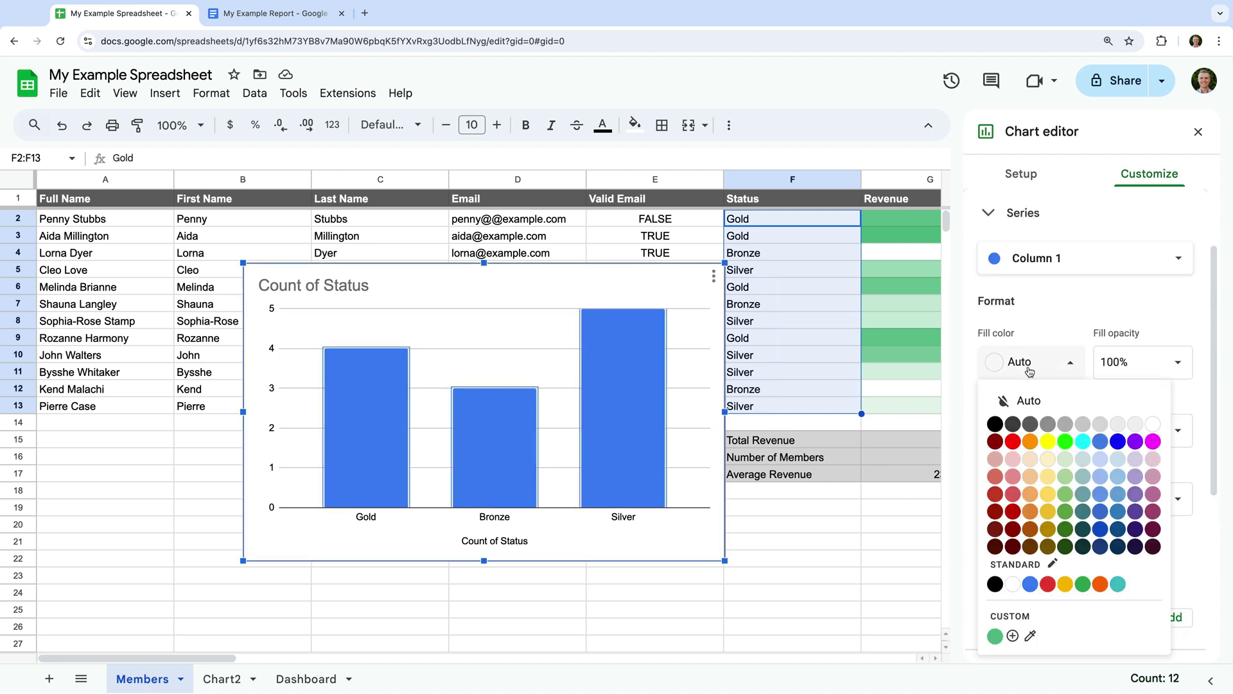
click(1100, 424)
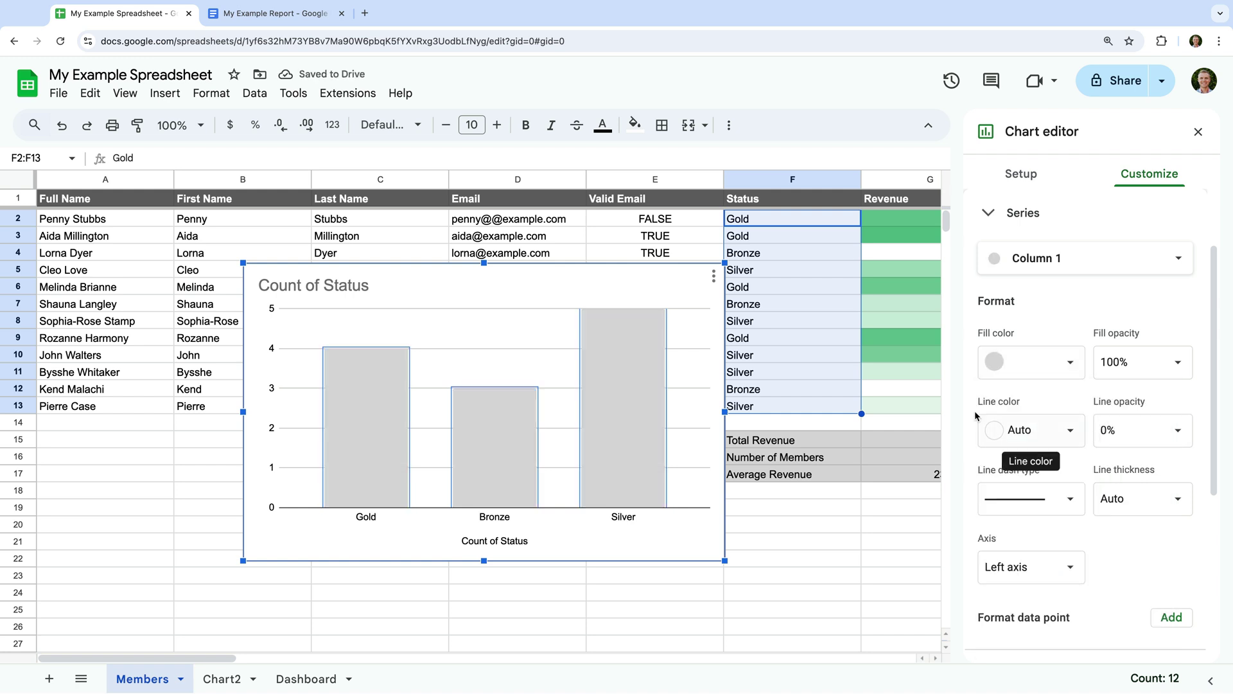
Fill the Bronze column with a dark orange-brown and the Gold column with a golden yellow
click(496, 430)
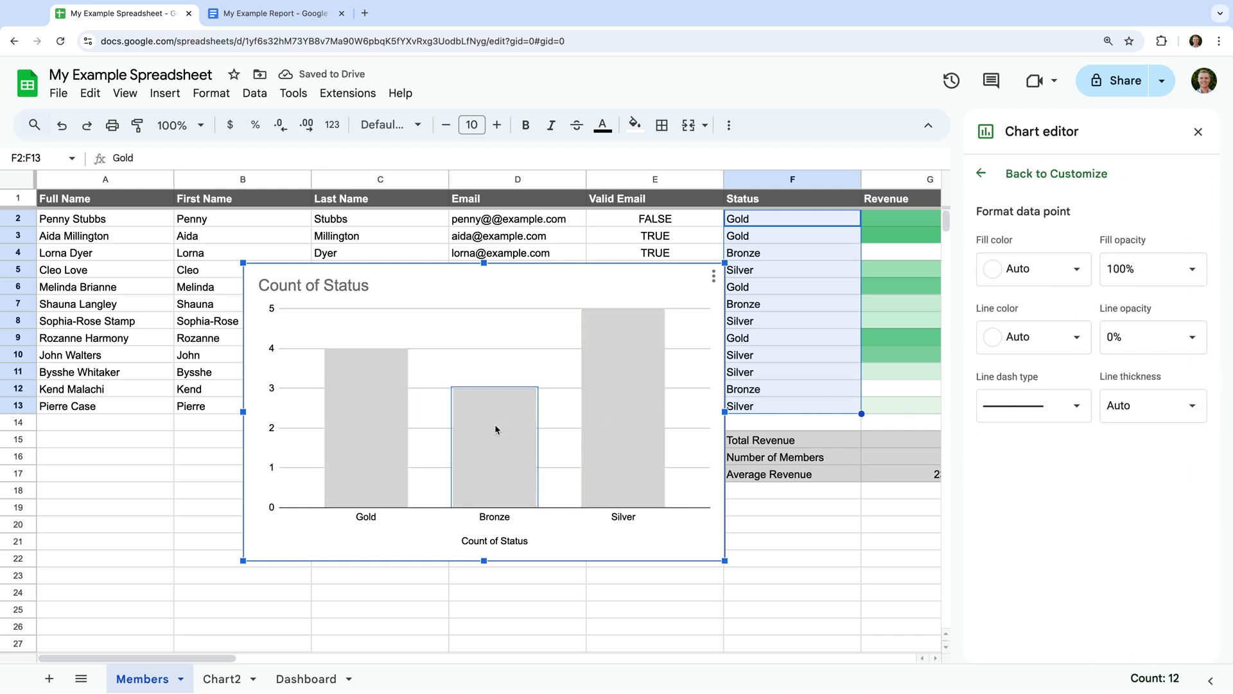
click(1040, 269)
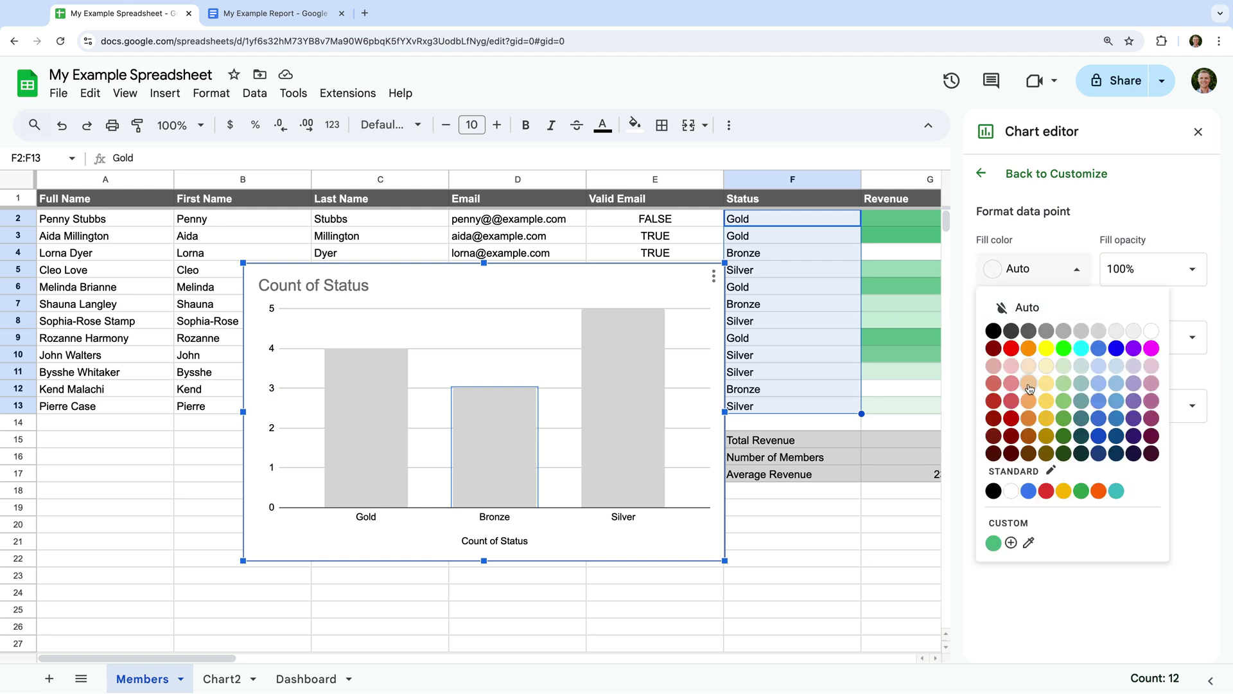
click(1029, 434)
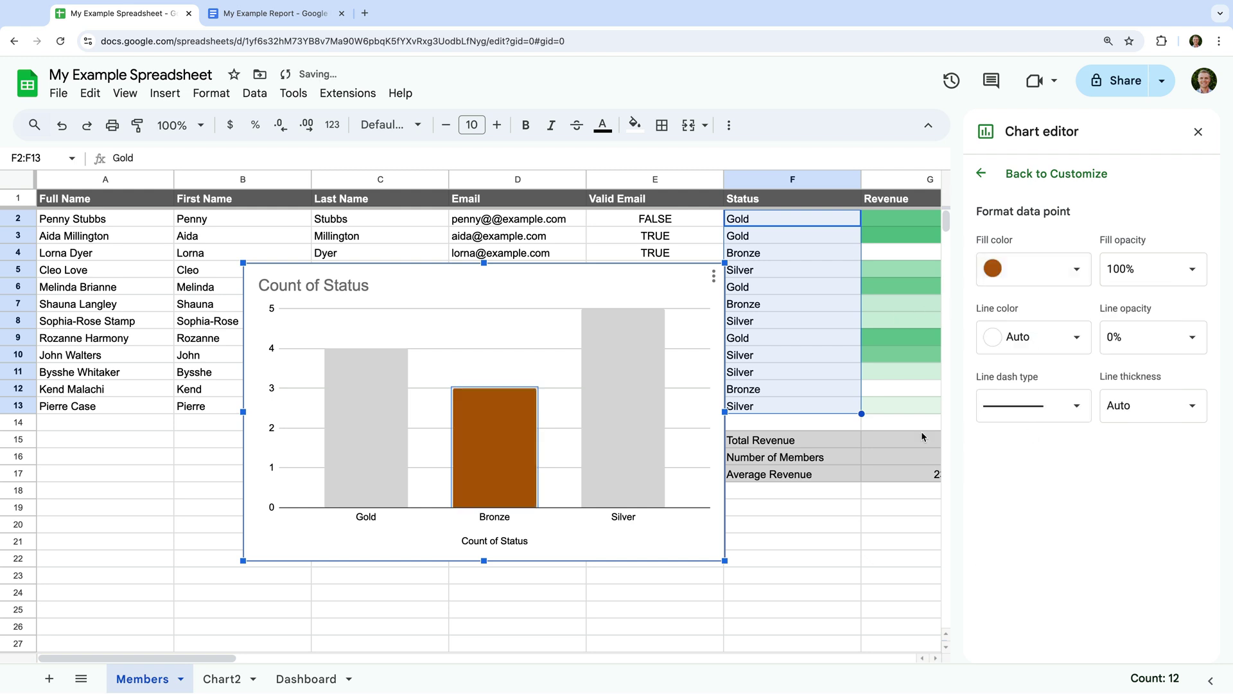
click(358, 420)
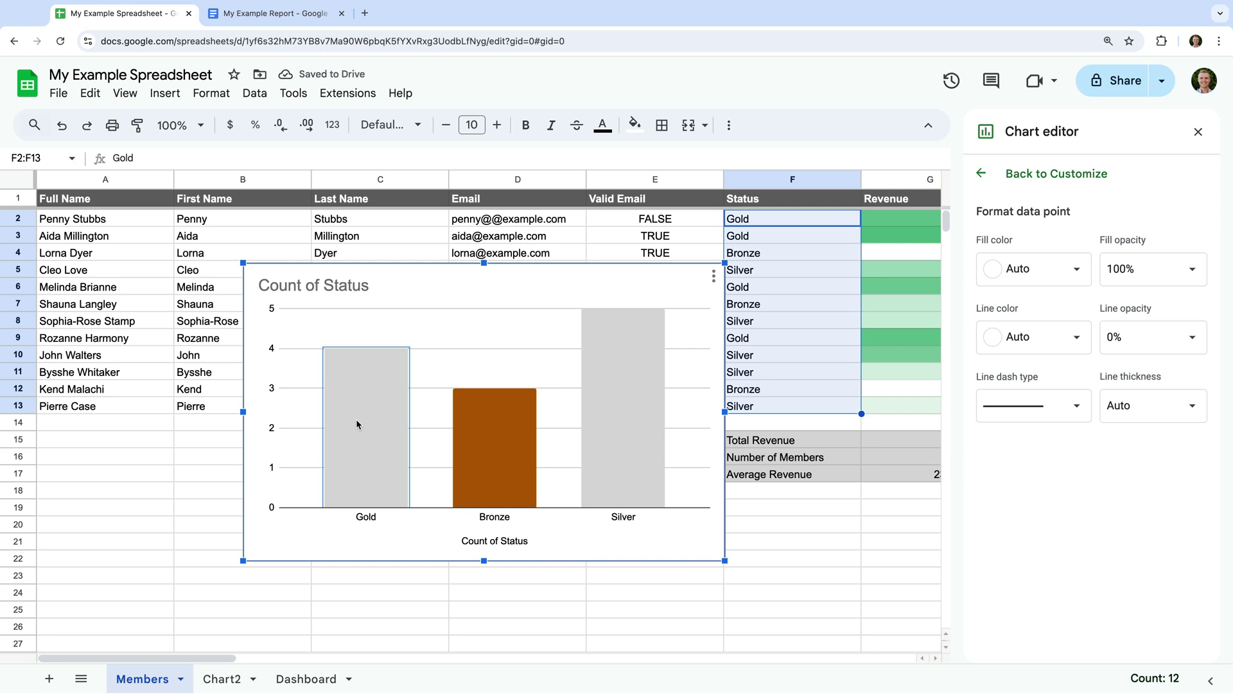
click(1030, 269)
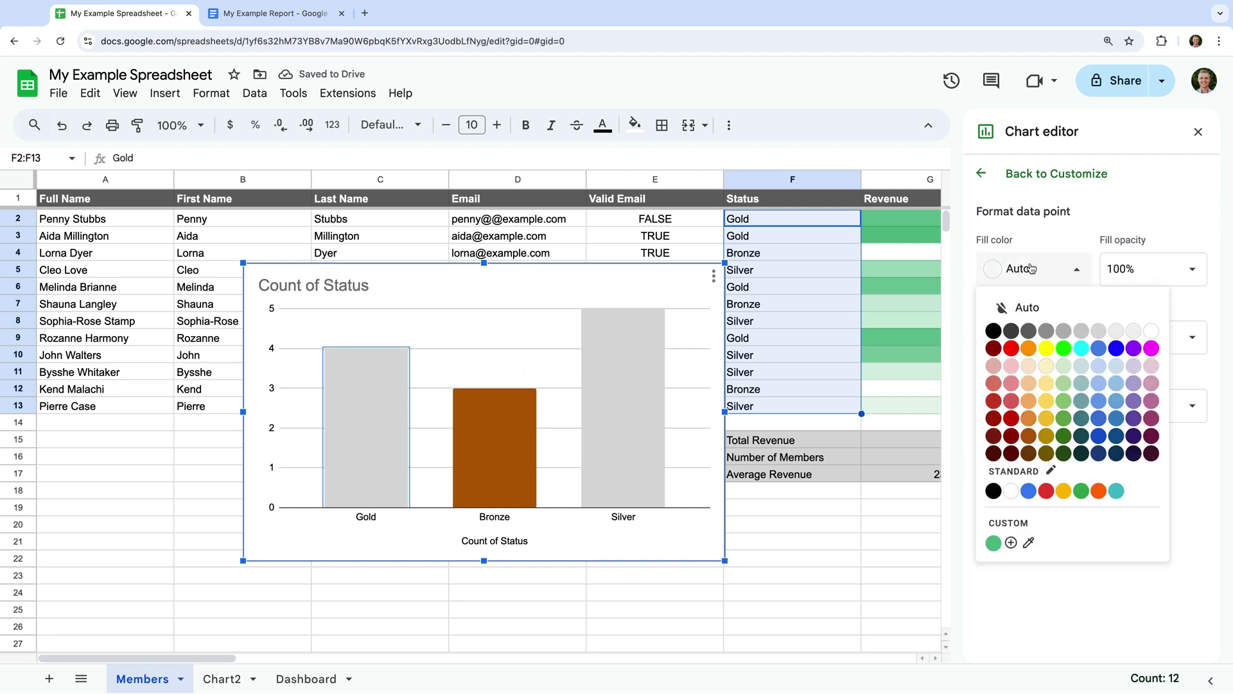
click(1047, 419)
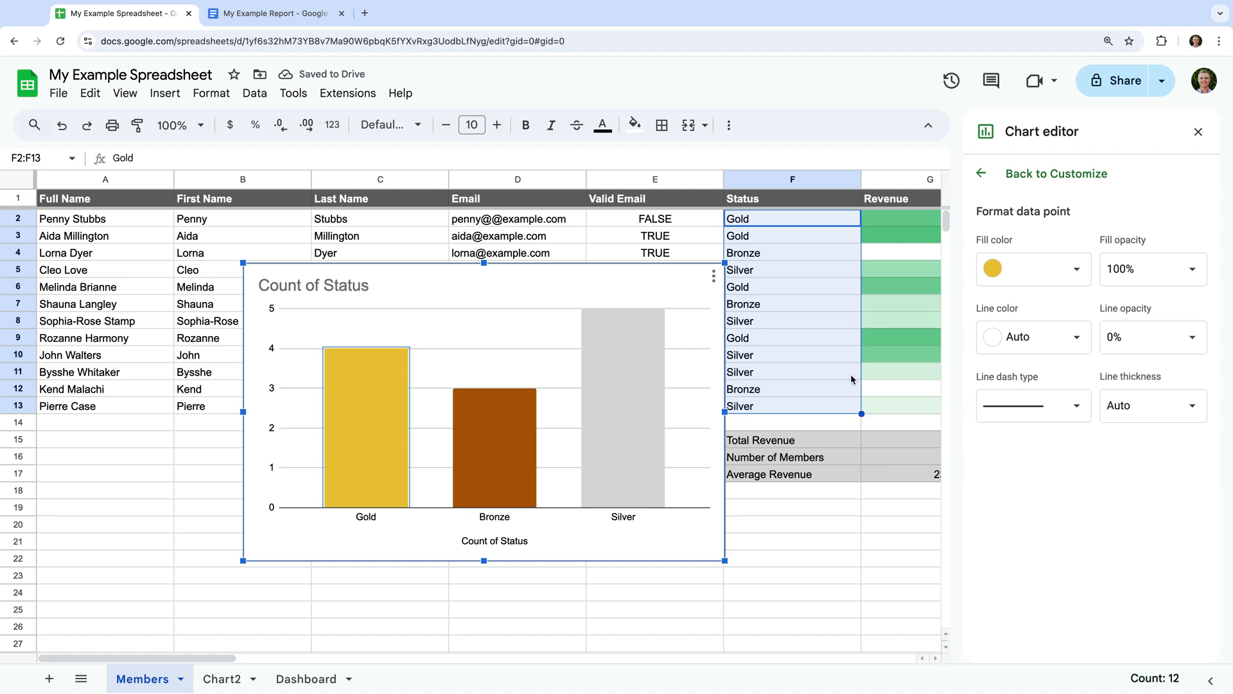
Copy the Count of Status chart to the Dashboard sheet, fitting it beside the Revenue by Date chart at the same height
click(714, 278)
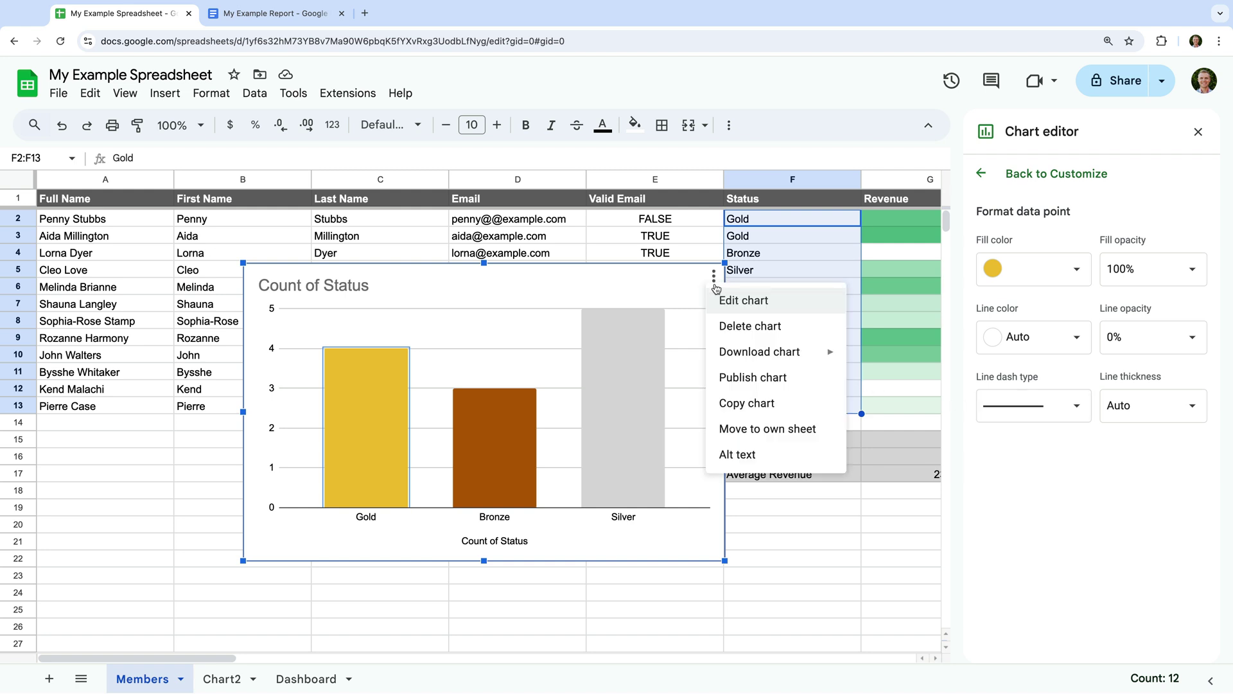
click(749, 406)
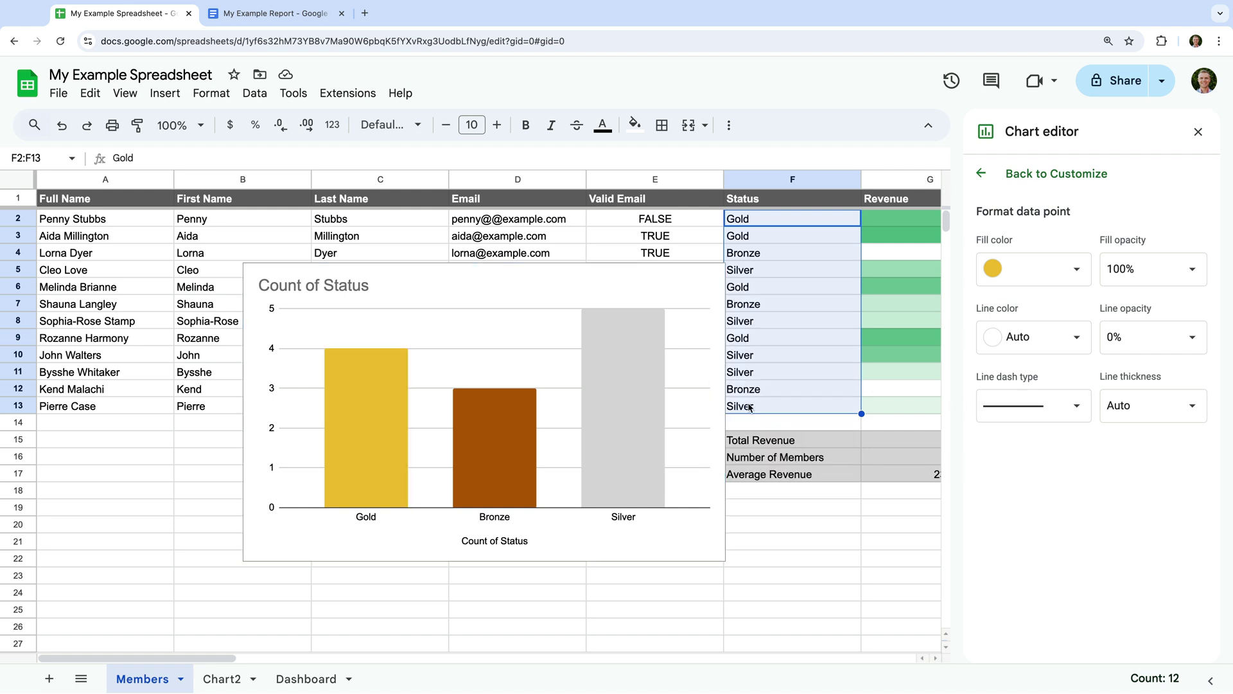
click(313, 681)
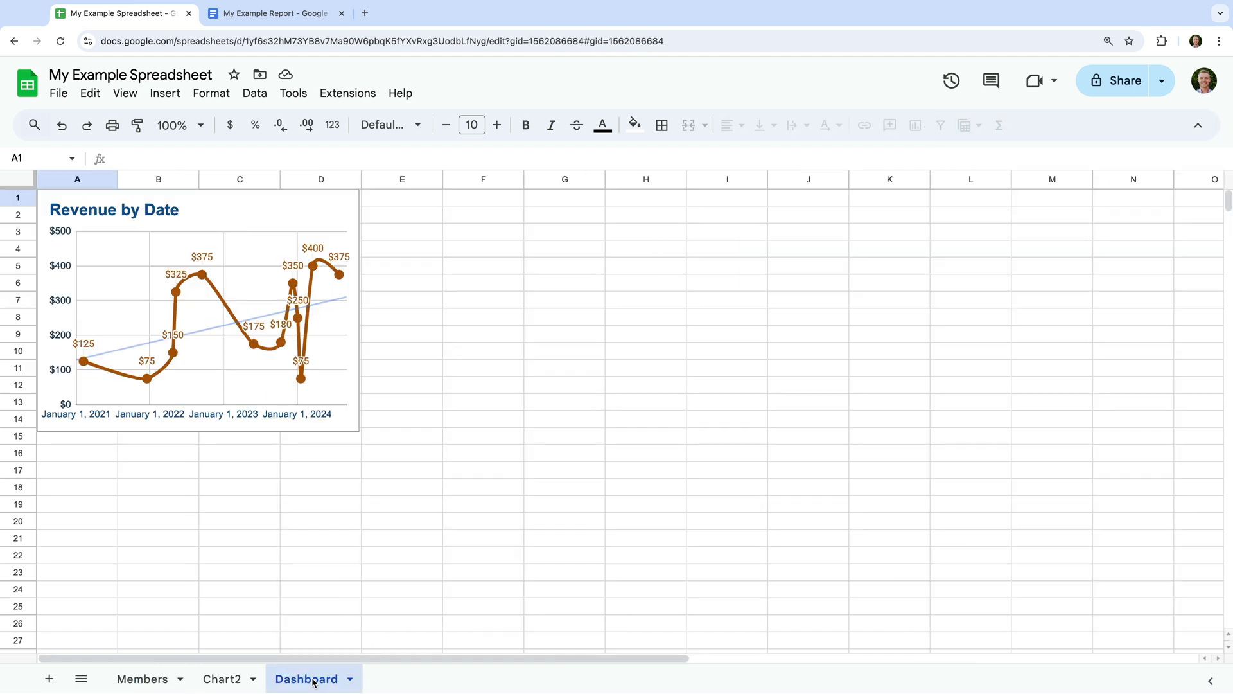
click(398, 201)
key(ctrl+v)
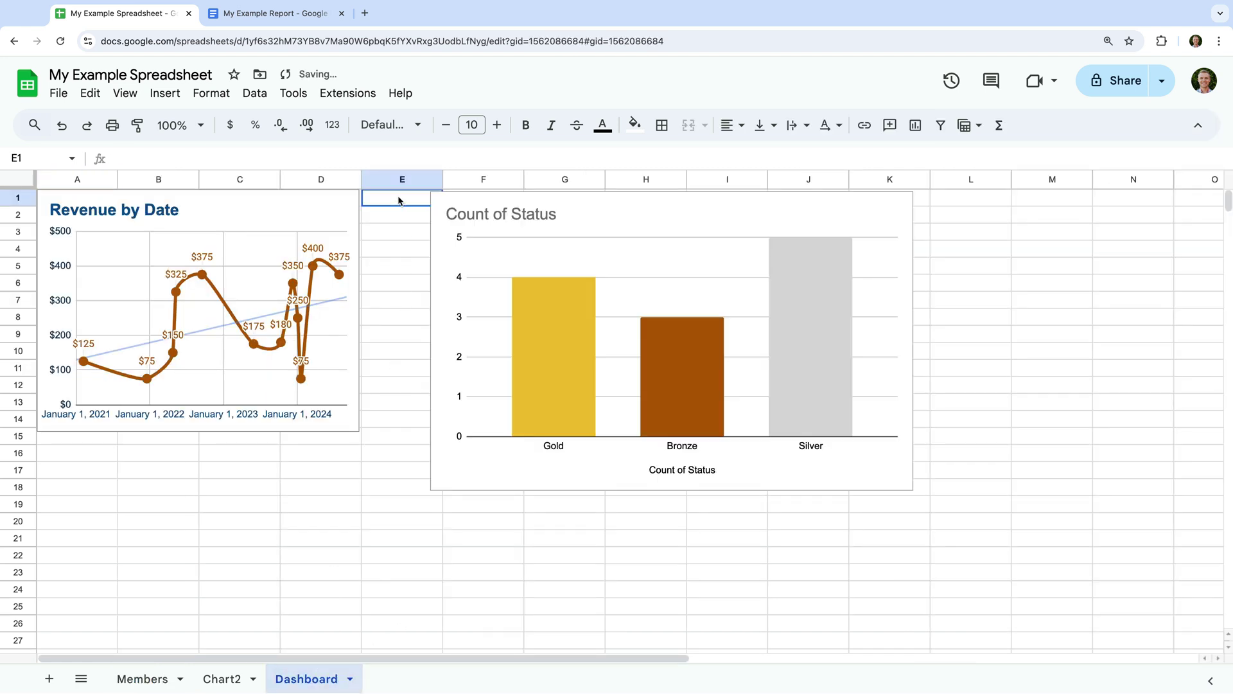
drag(545, 205, 470, 200)
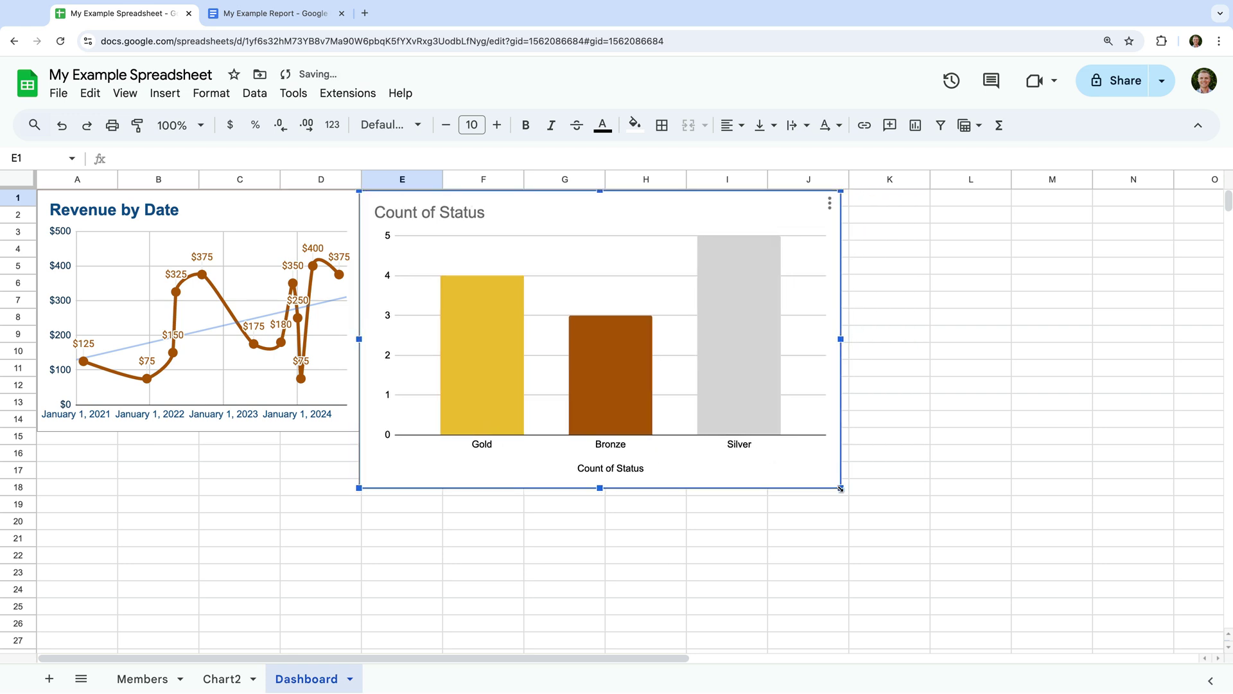
drag(841, 488, 751, 423)
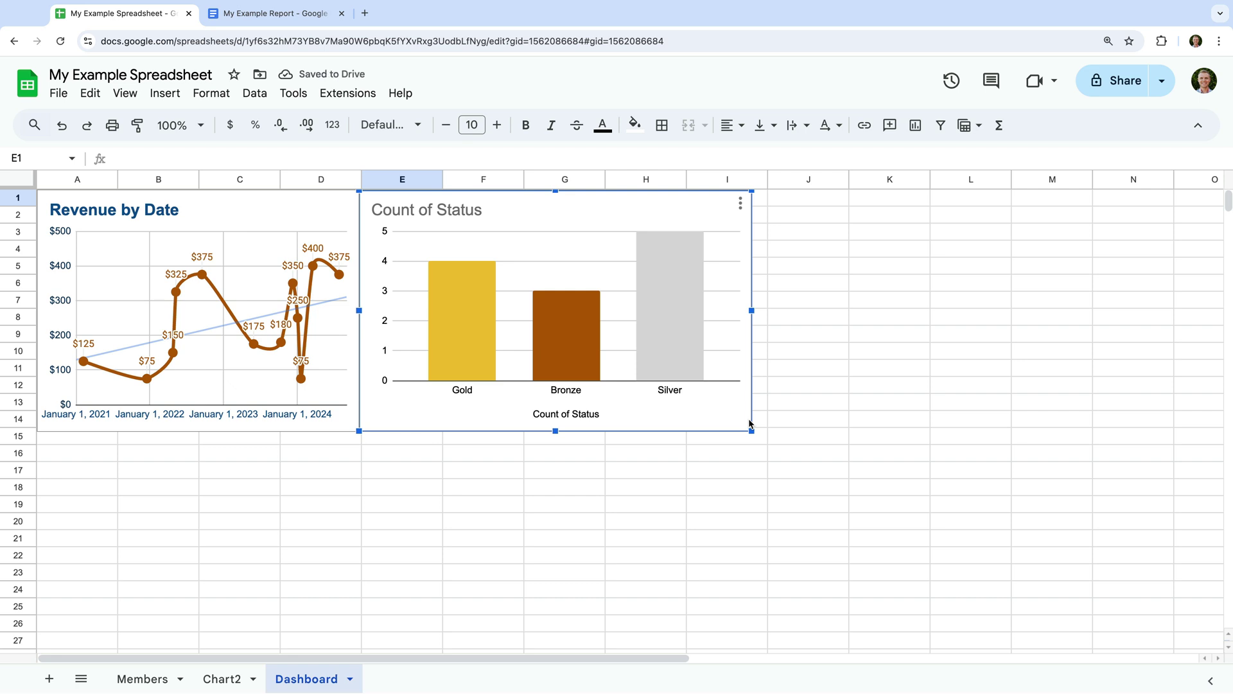
Delete the original Count of Status chart from the Members sheet
click(158, 678)
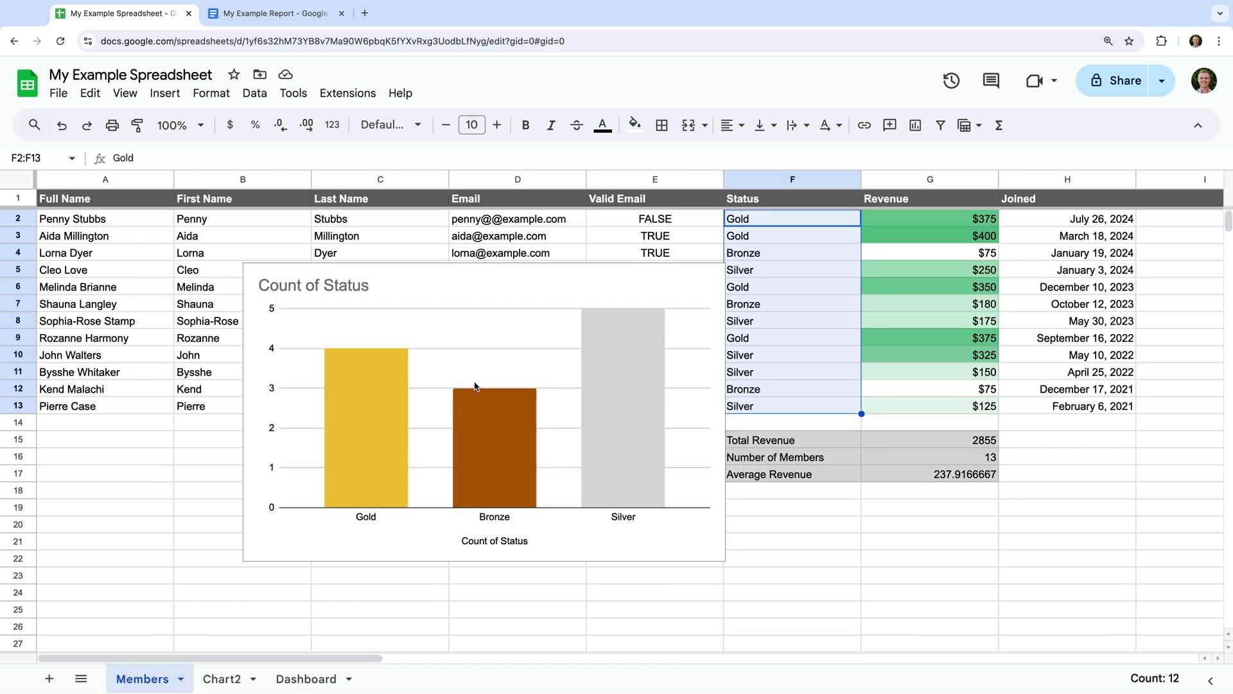
click(650, 287)
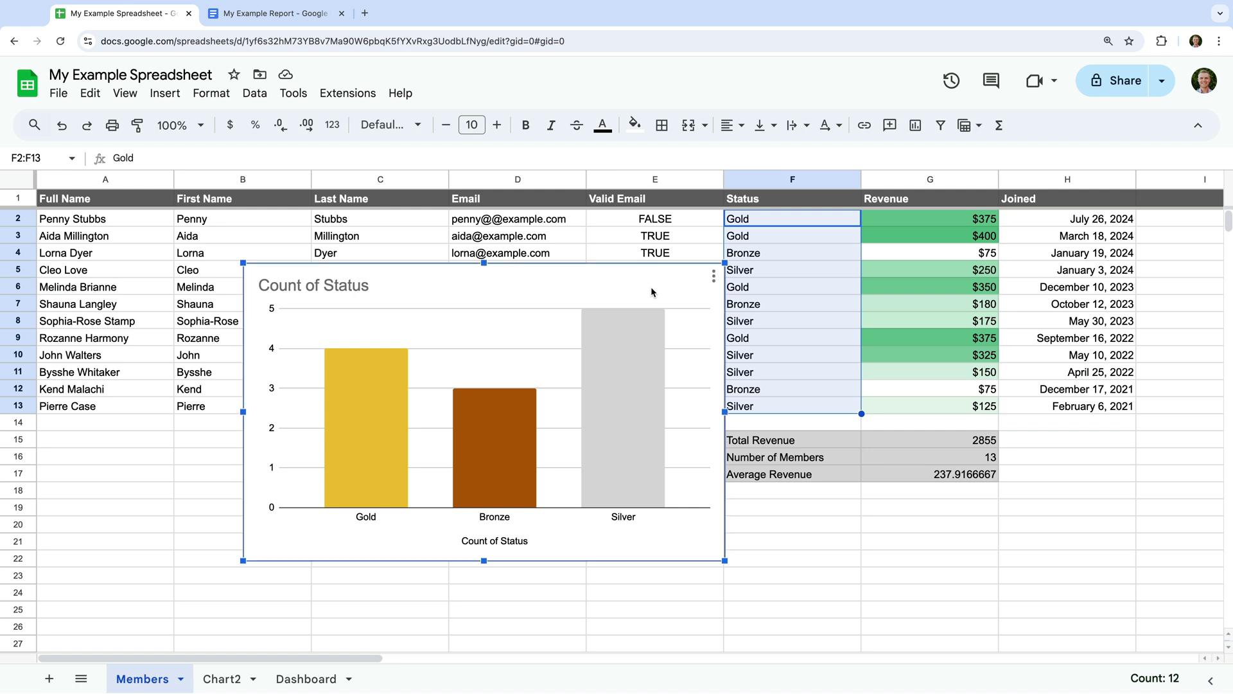
click(713, 276)
click(727, 325)
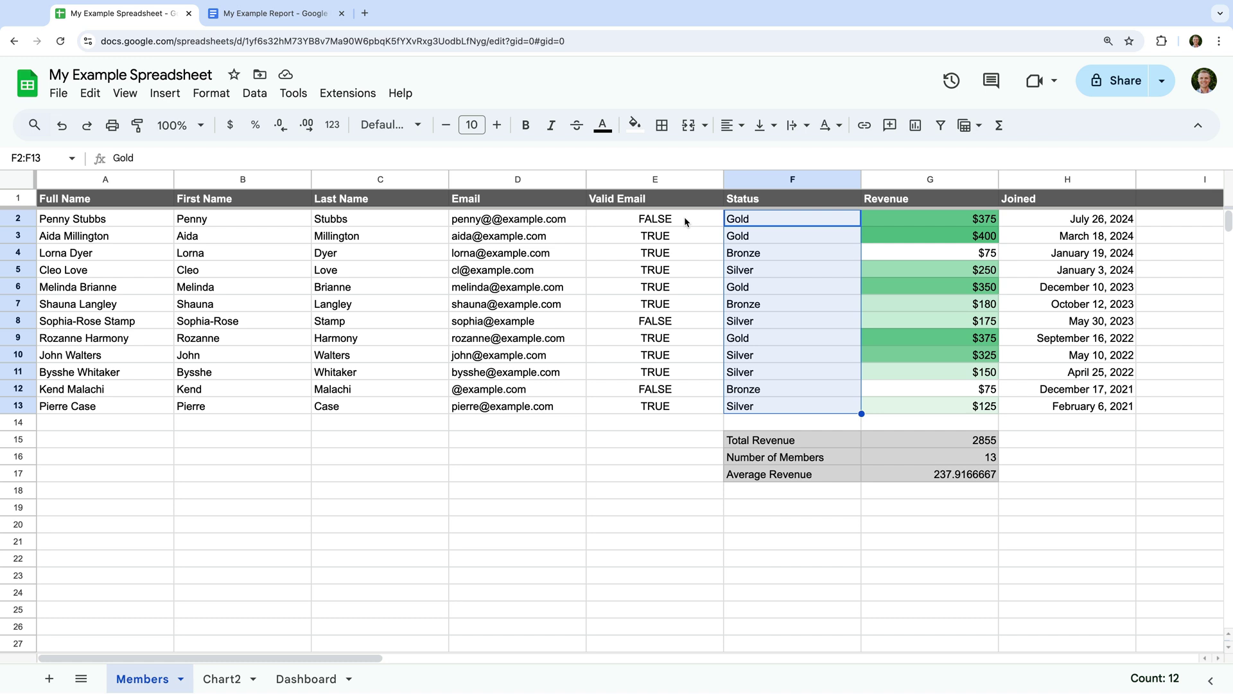
Insert a pie chart of the Valid Email values in range E2:E13 of the Members sheet
click(684, 218)
shift+click(676, 406)
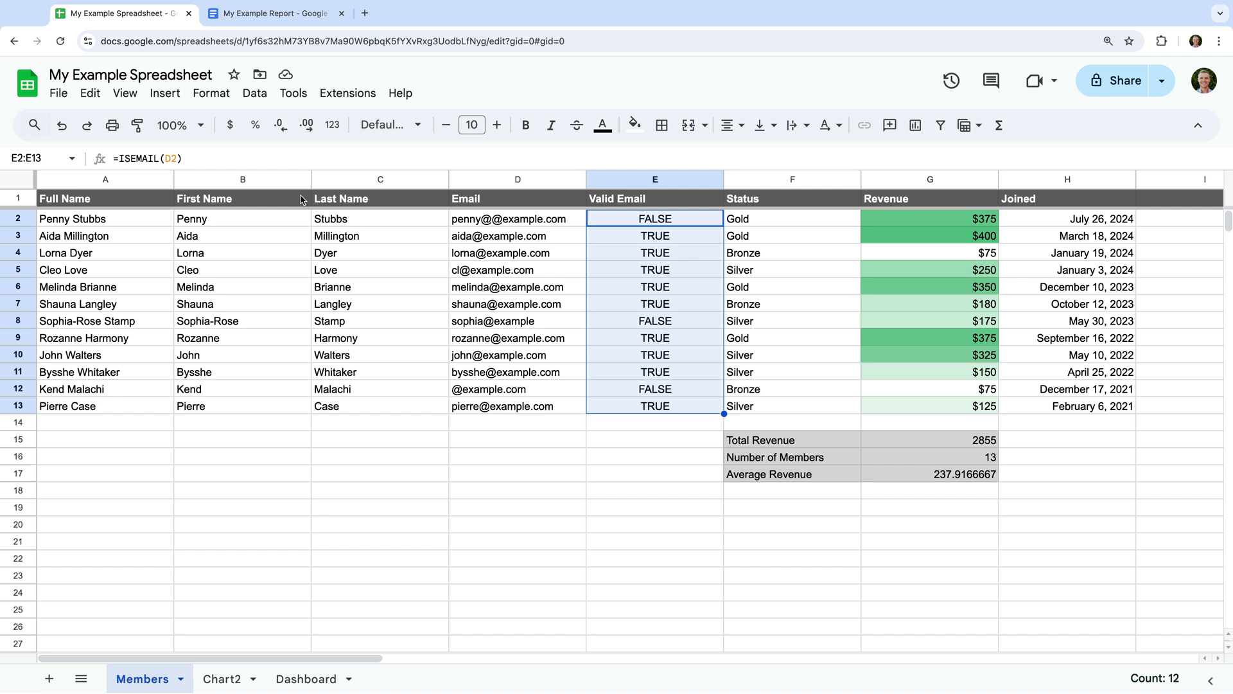
click(165, 94)
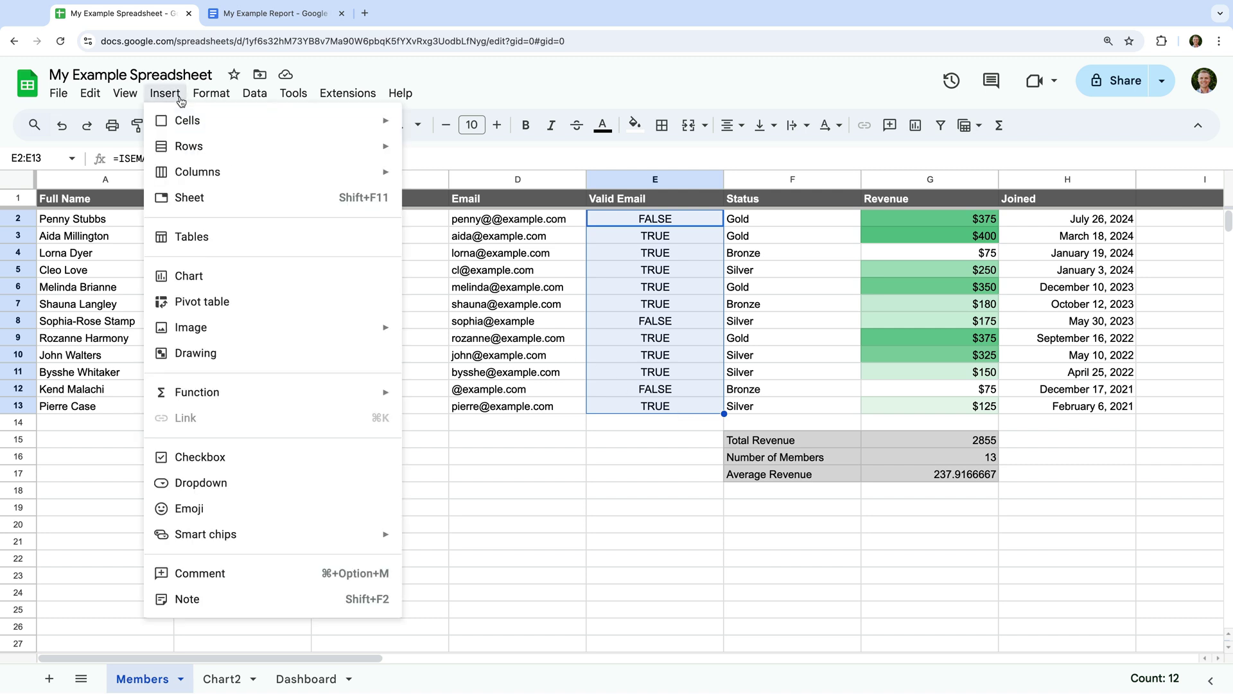
click(226, 283)
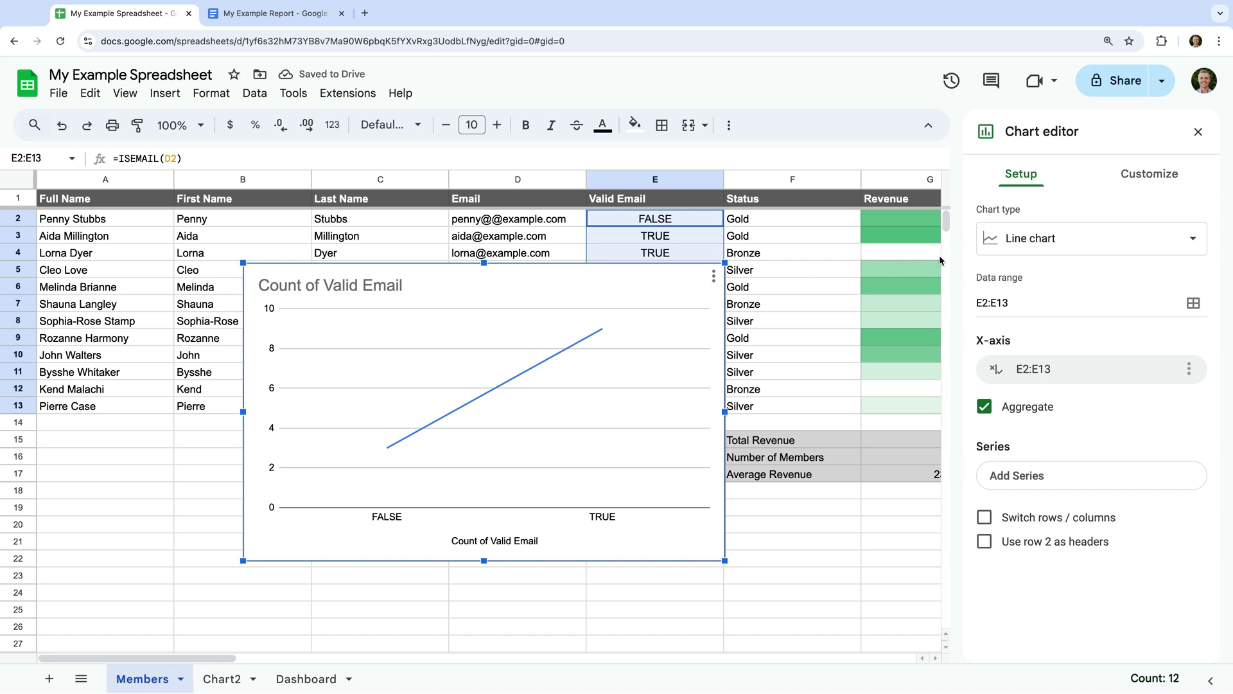
click(1029, 245)
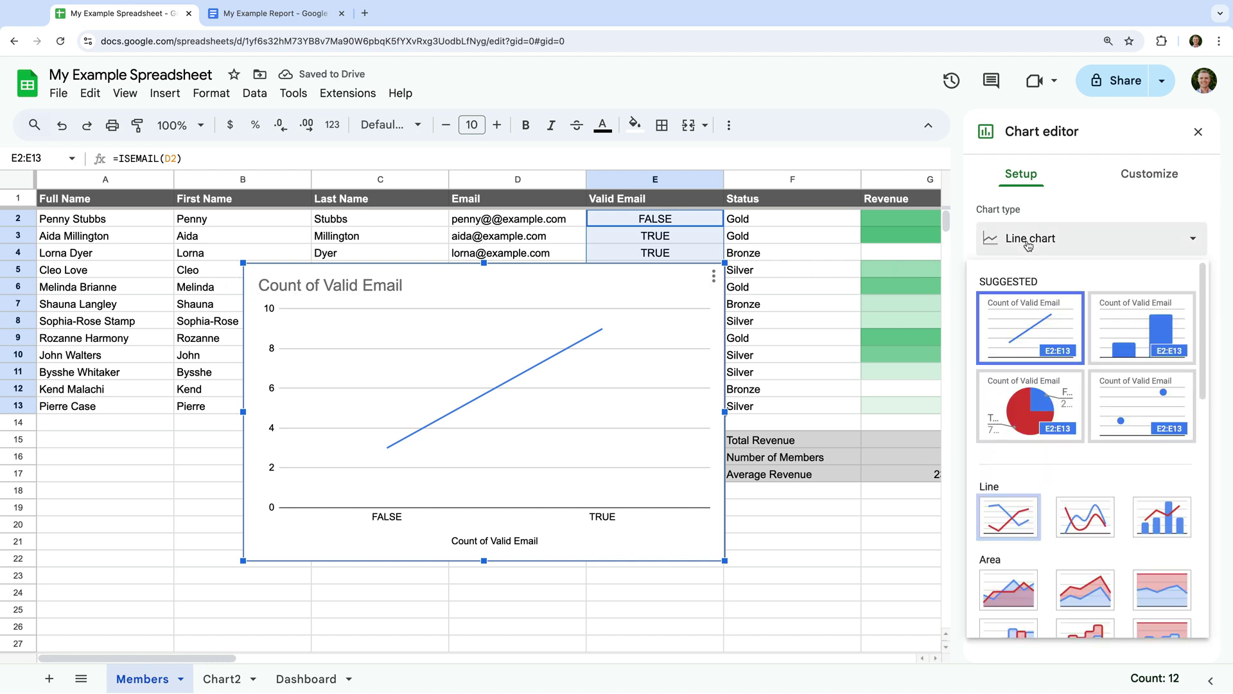
scroll(1014, 439, down, 1)
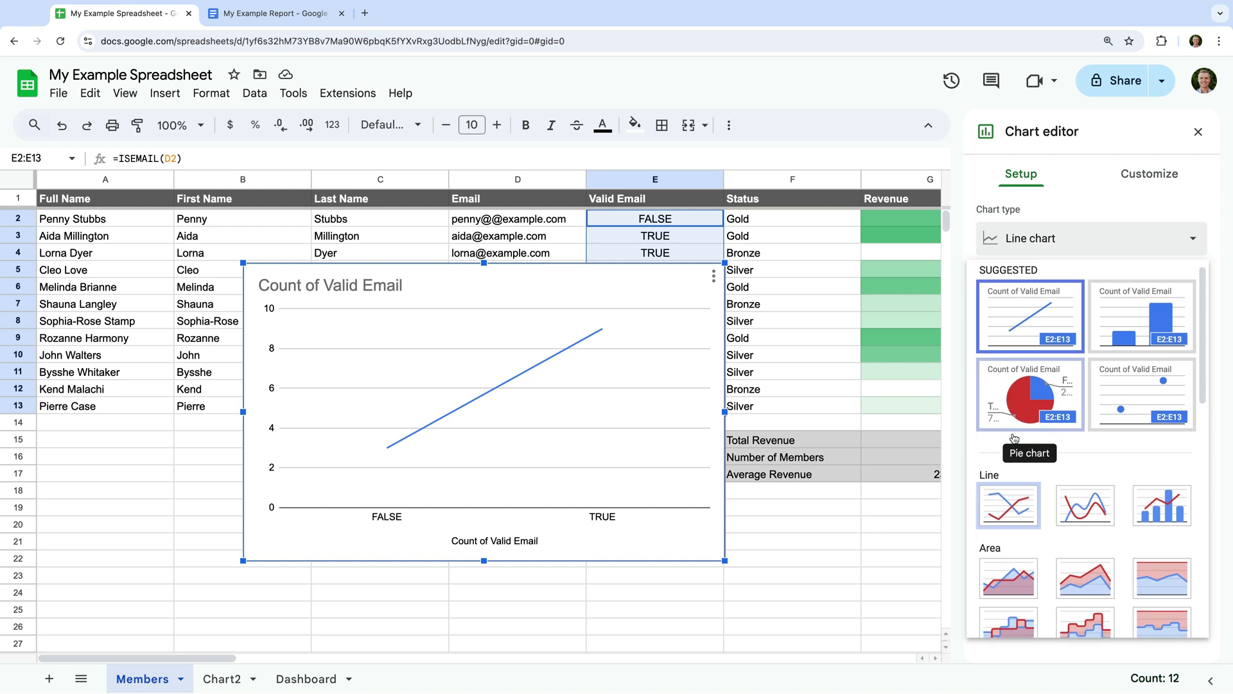
scroll(1014, 439, down, 2)
click(1040, 354)
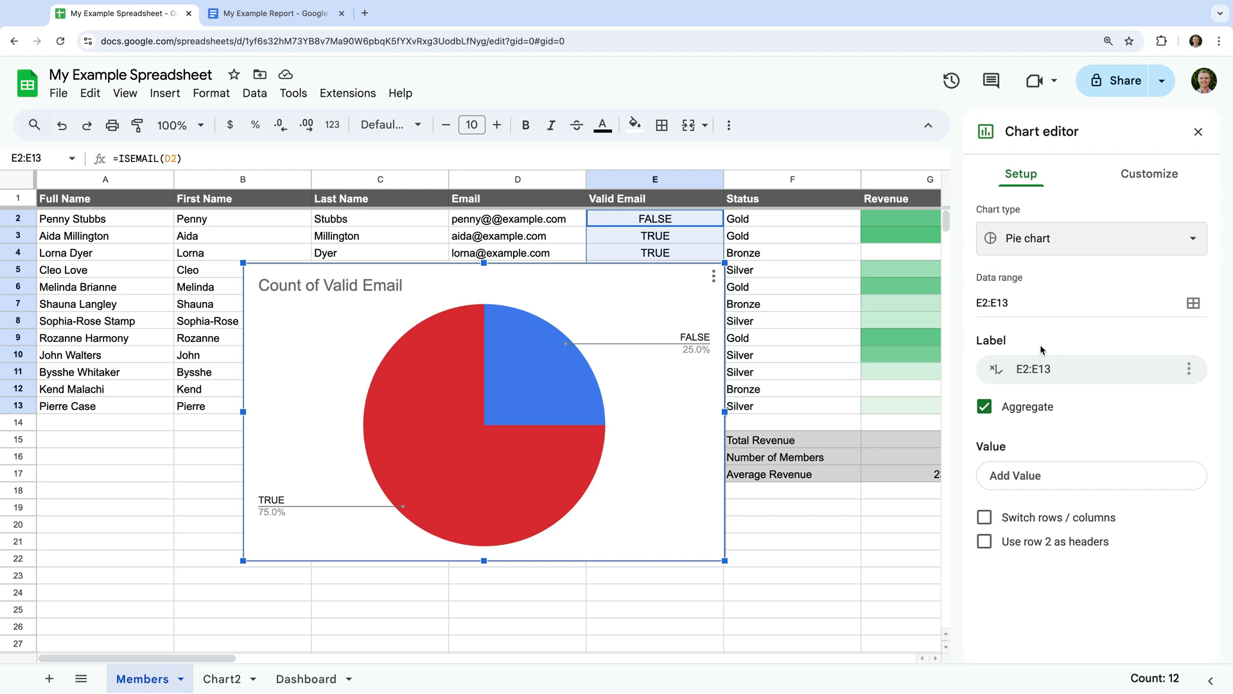
Set the donut hole of the Count of Valid Email pie chart to 50%
click(1159, 180)
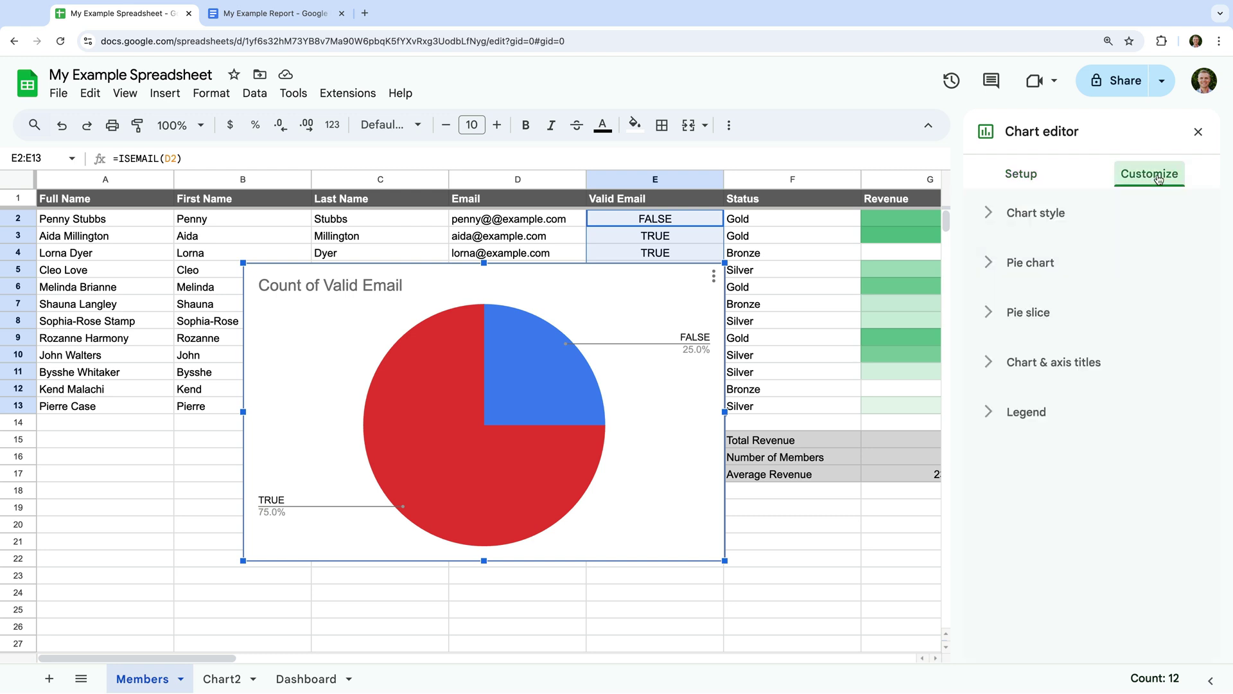
click(1010, 262)
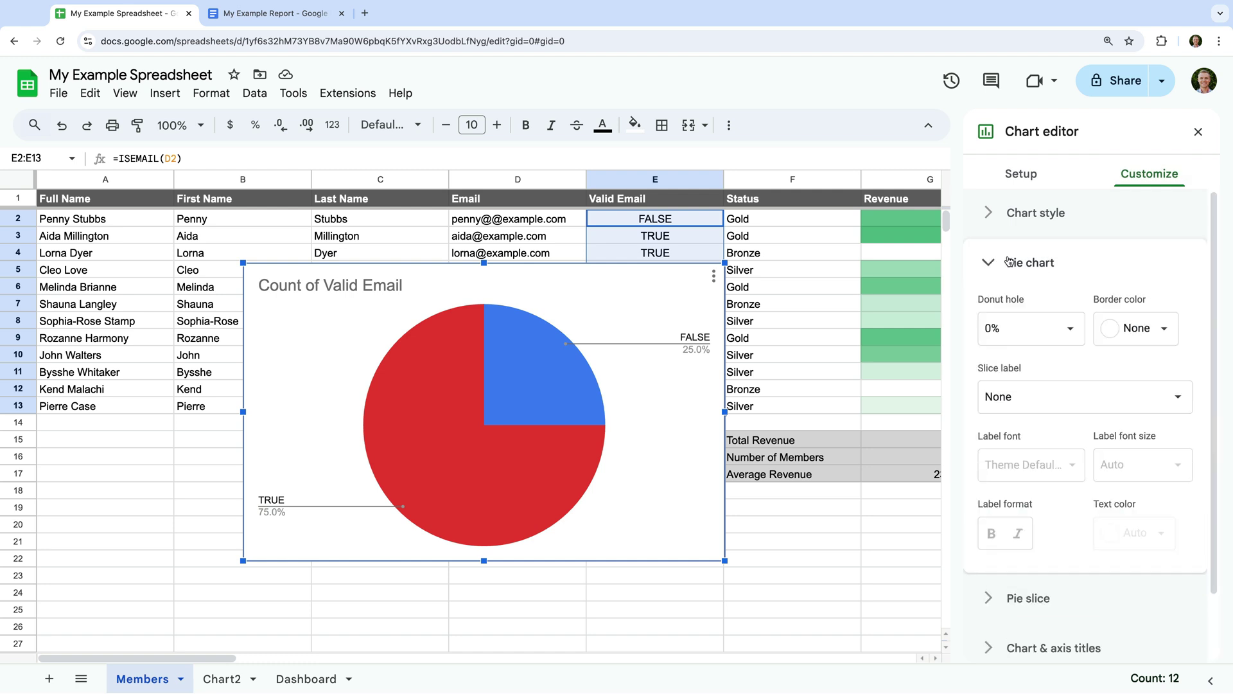
click(994, 328)
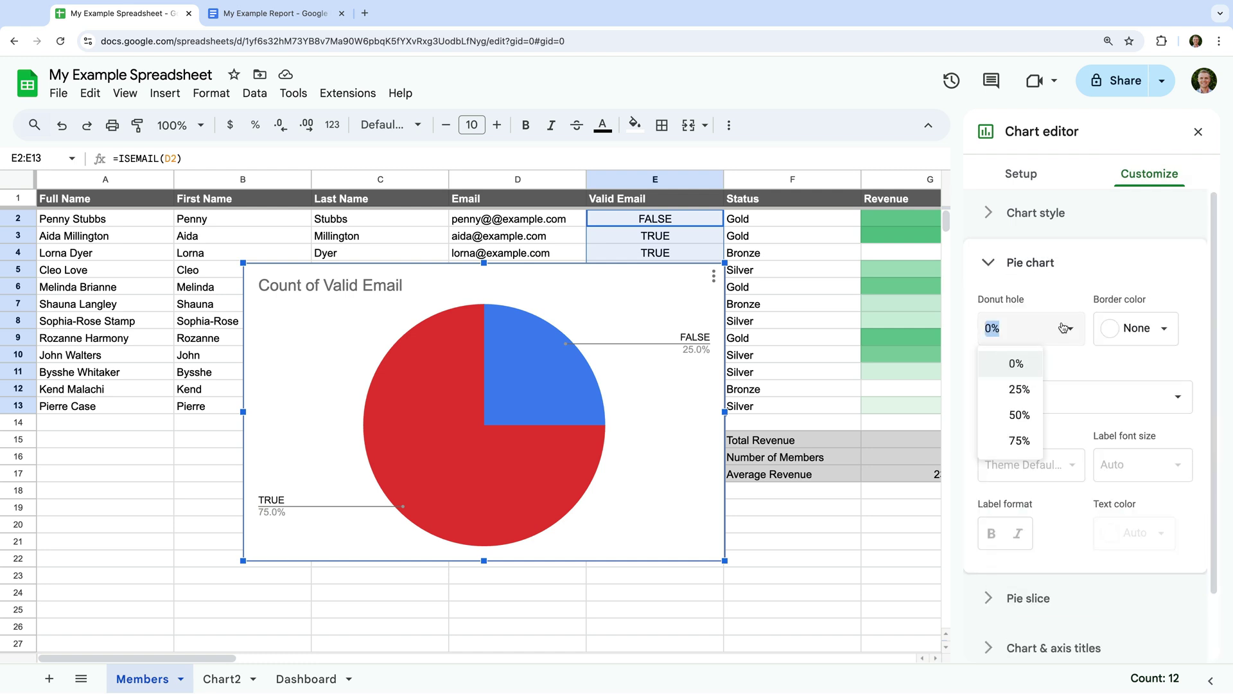
click(1027, 417)
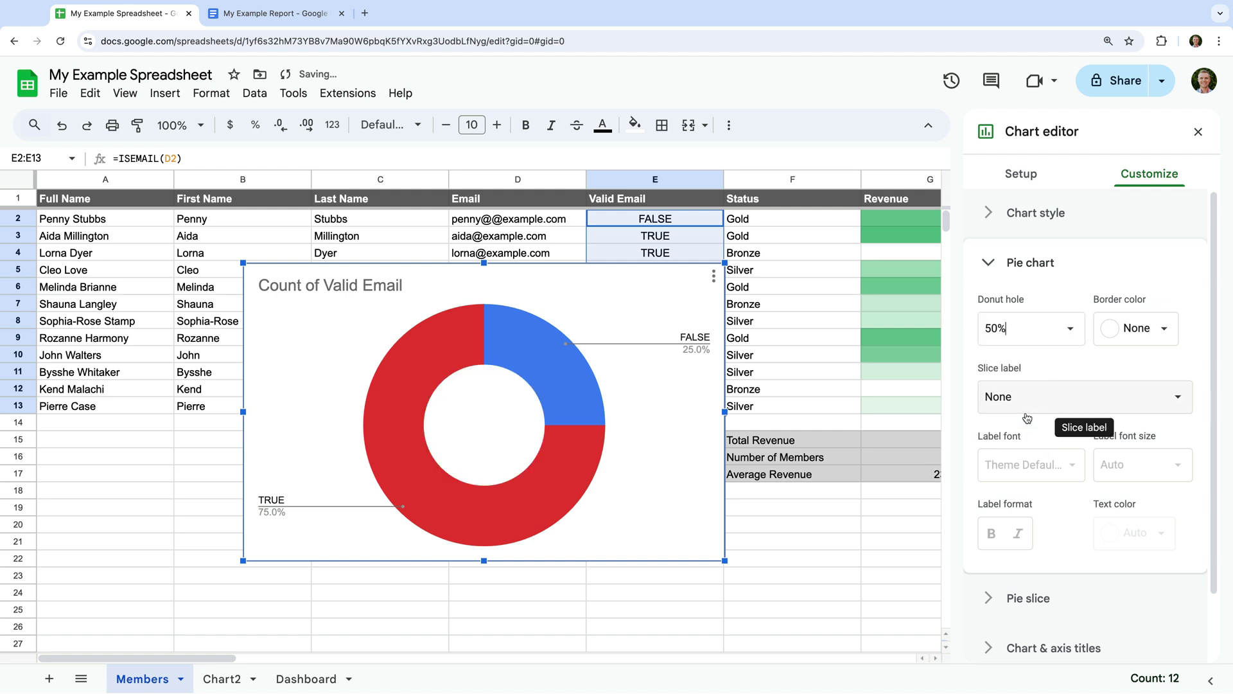
Color the FALSE slice of the donut chart dark red and the TRUE slice dark green
scroll(1026, 417, down, 2)
click(1023, 525)
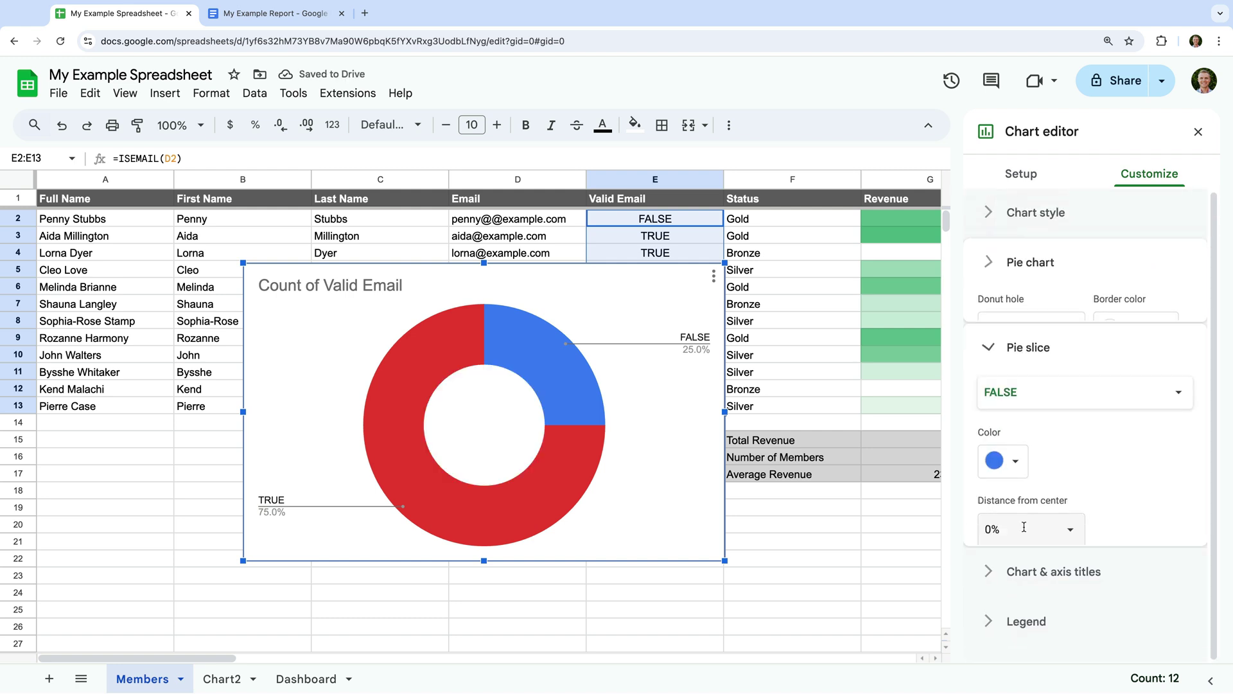
click(1011, 427)
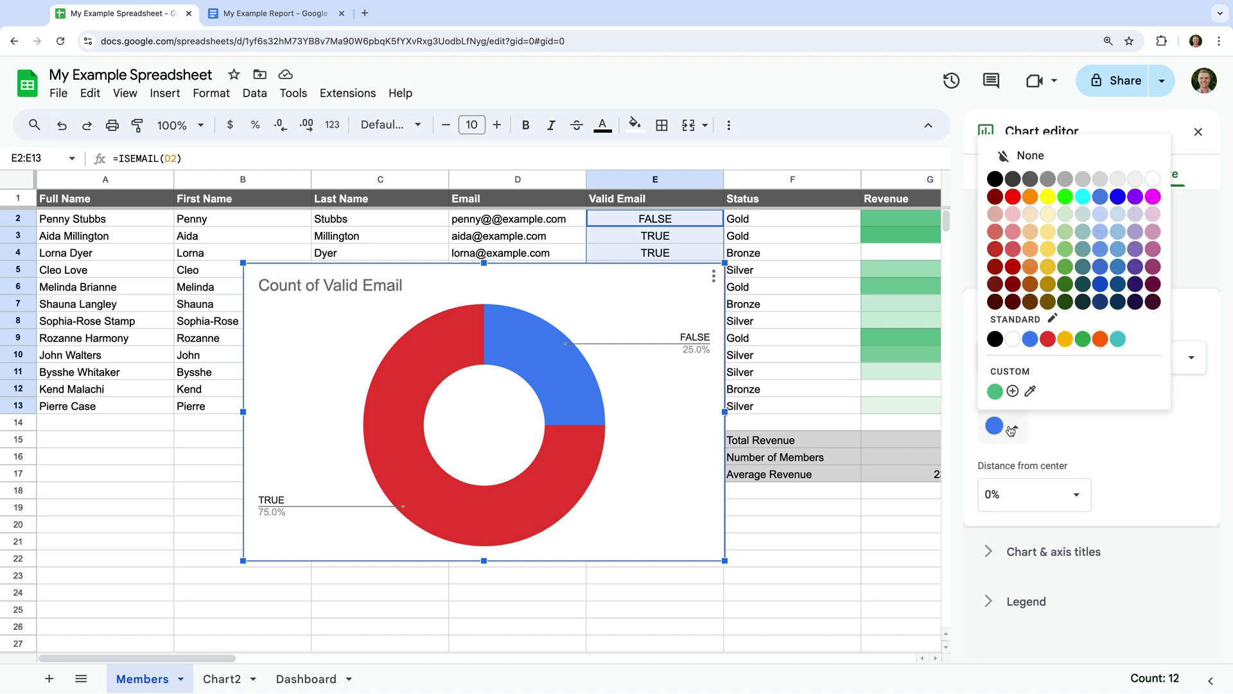
click(1014, 268)
click(1028, 358)
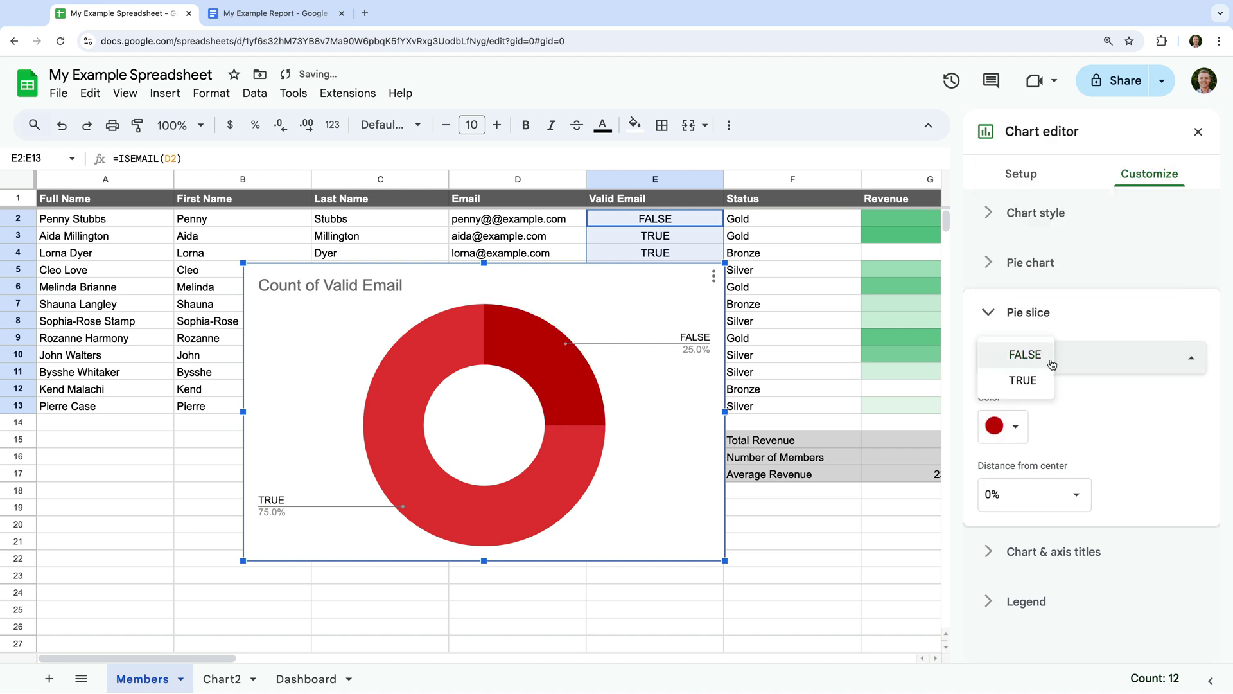
click(1026, 380)
click(1015, 425)
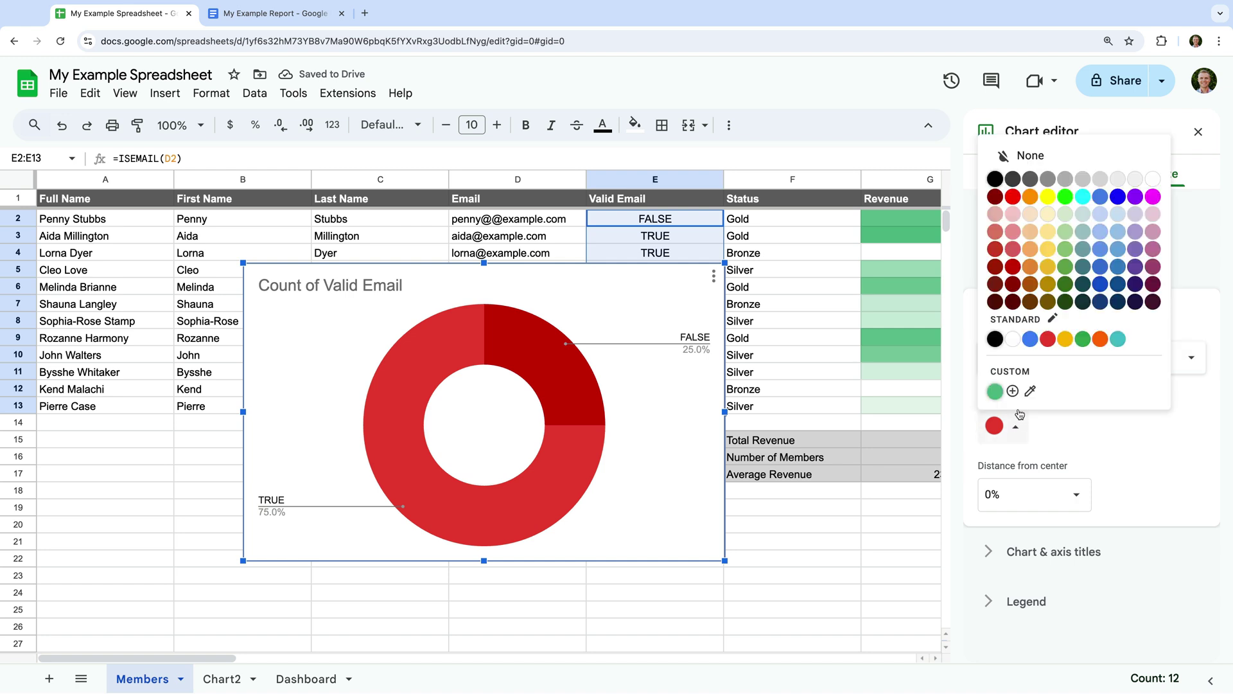
click(1066, 285)
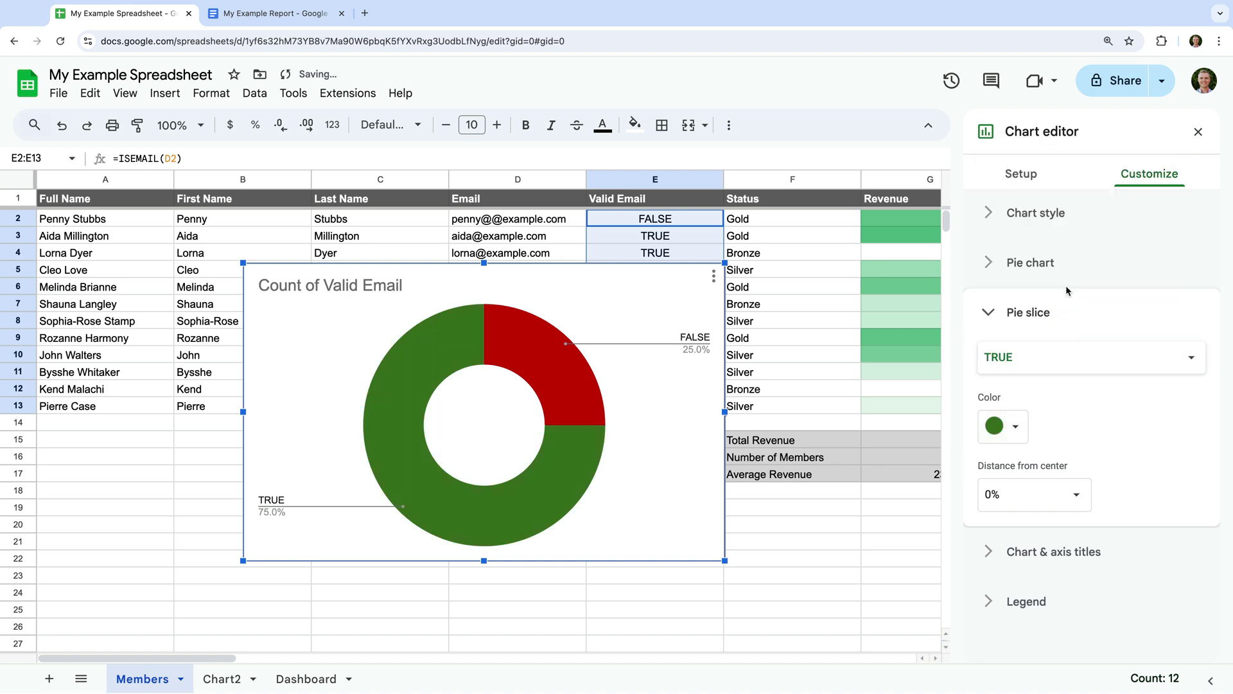
Copy the Count of Valid Email donut chart from the Members sheet and paste it into the Dashboard sheet
click(714, 279)
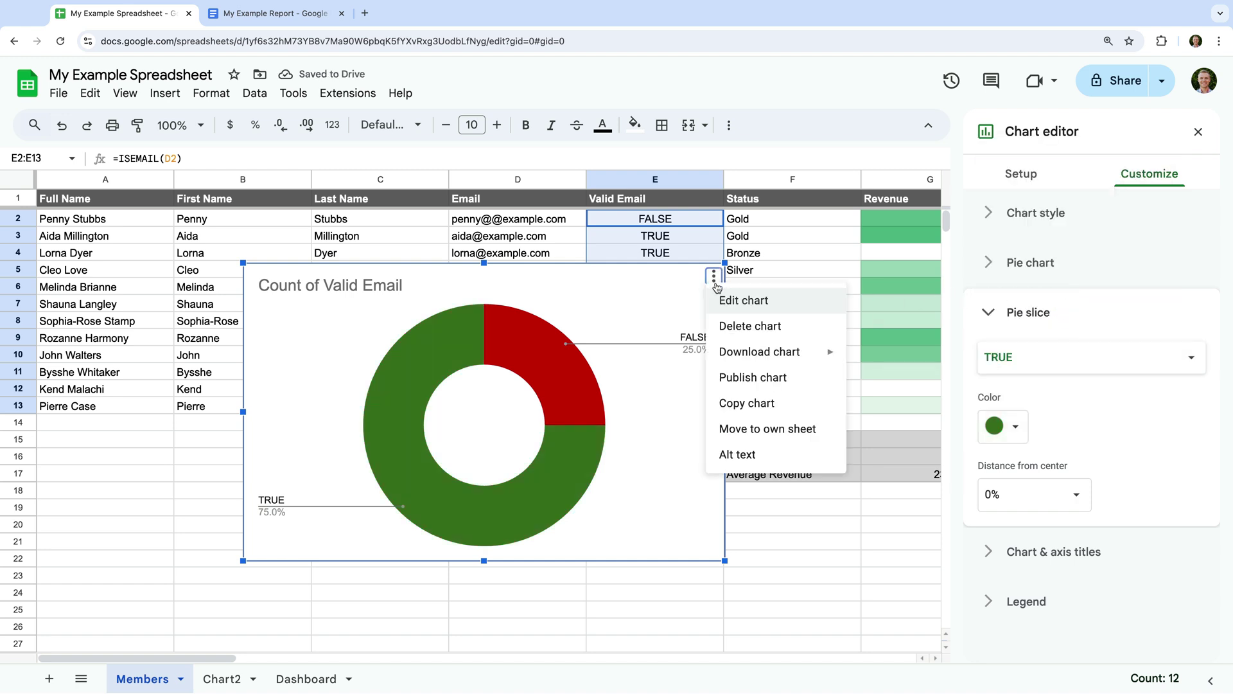
click(758, 403)
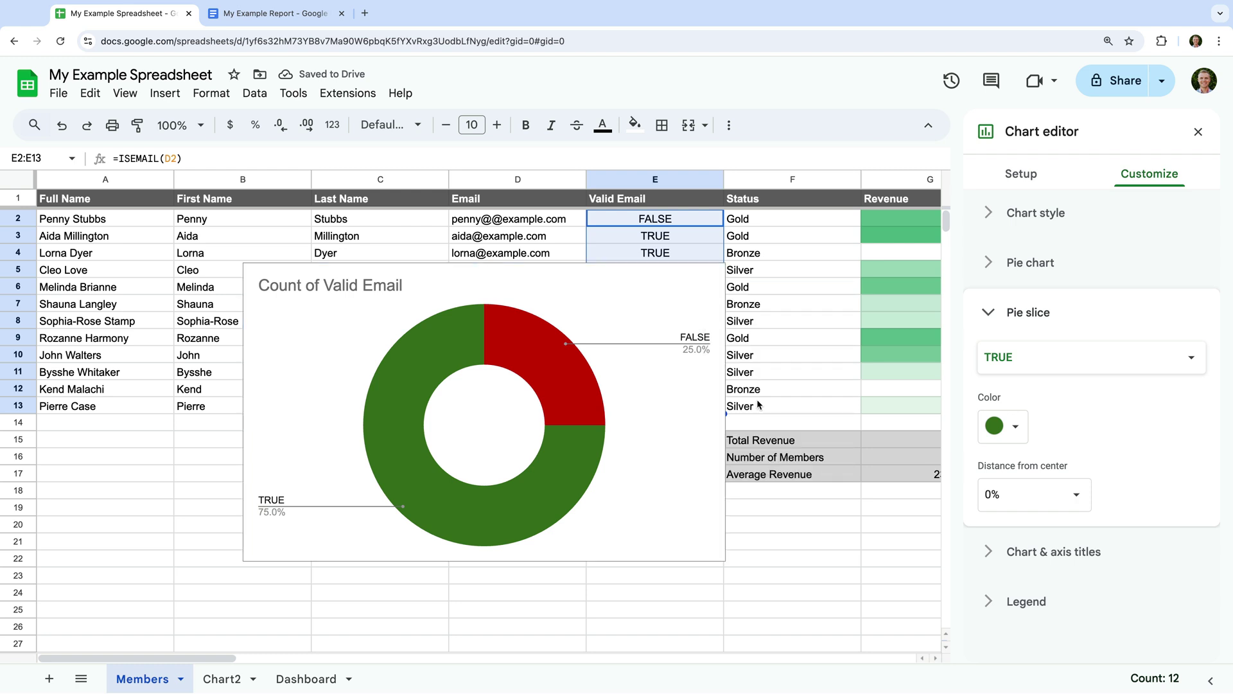
click(313, 679)
key(ctrl+v)
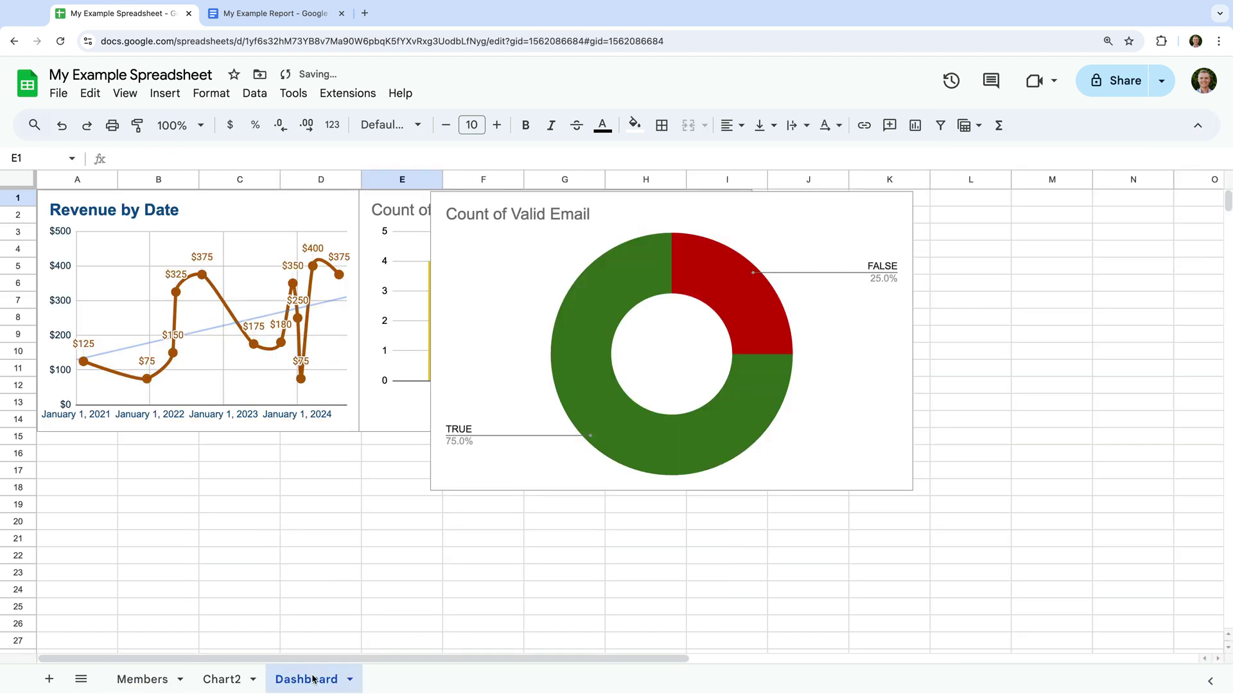
Place the Count of Valid Email chart directly below the Revenue by Date chart and shrink it to the same width
drag(776, 203, 376, 438)
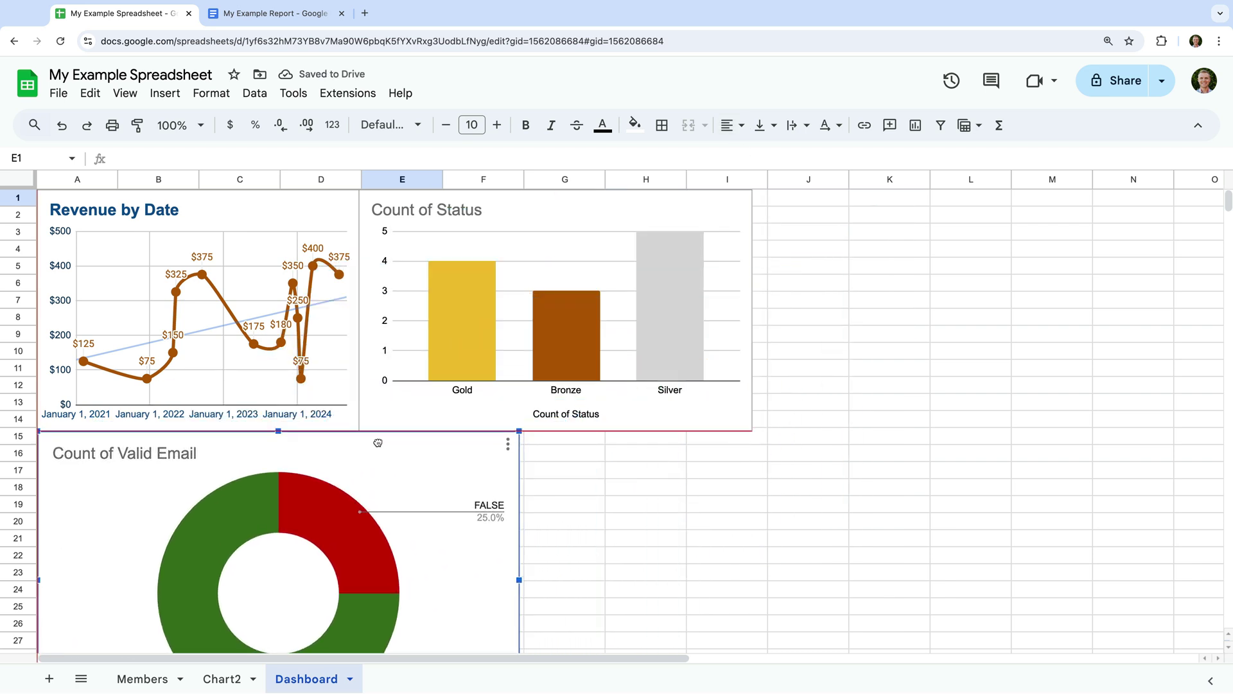
scroll(376, 438, down, 3)
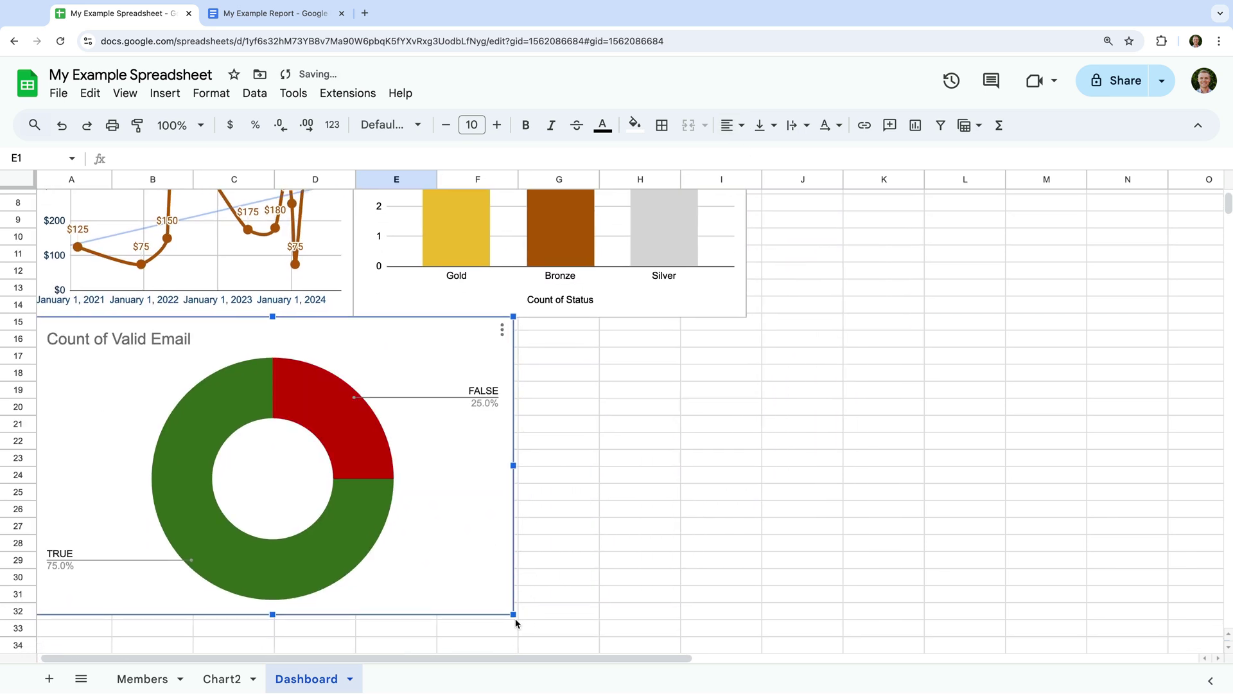
drag(513, 614, 323, 519)
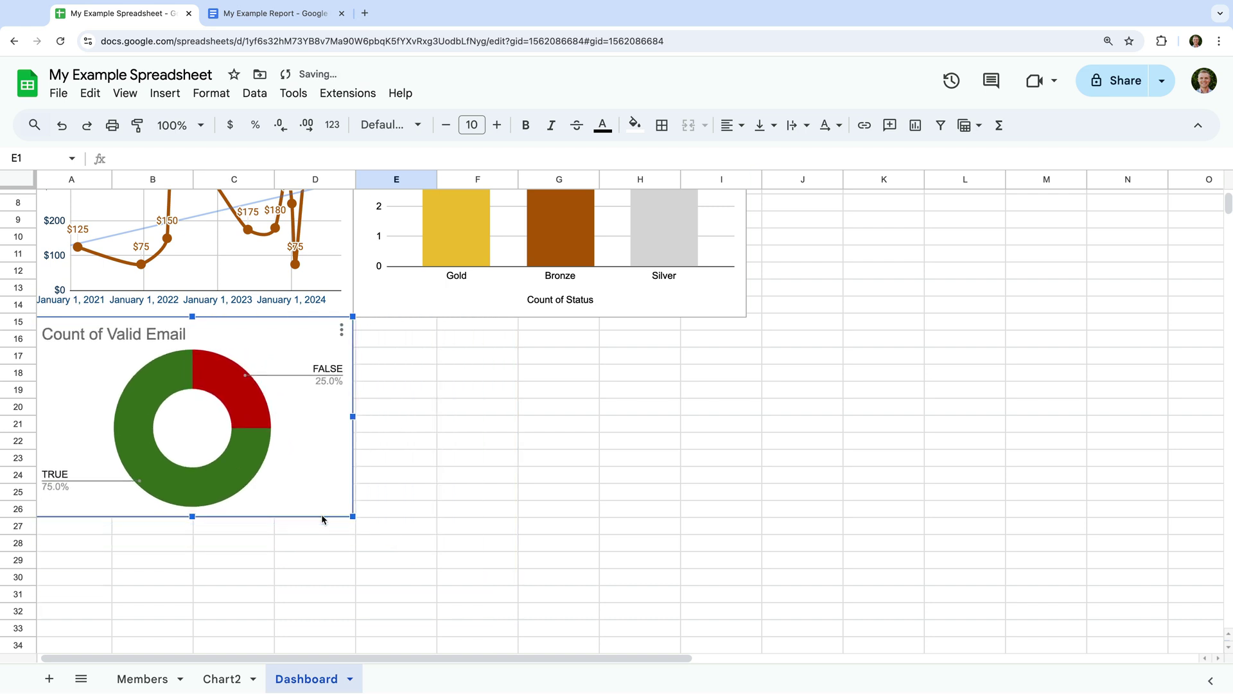
scroll(429, 478, up, 3)
click(428, 478)
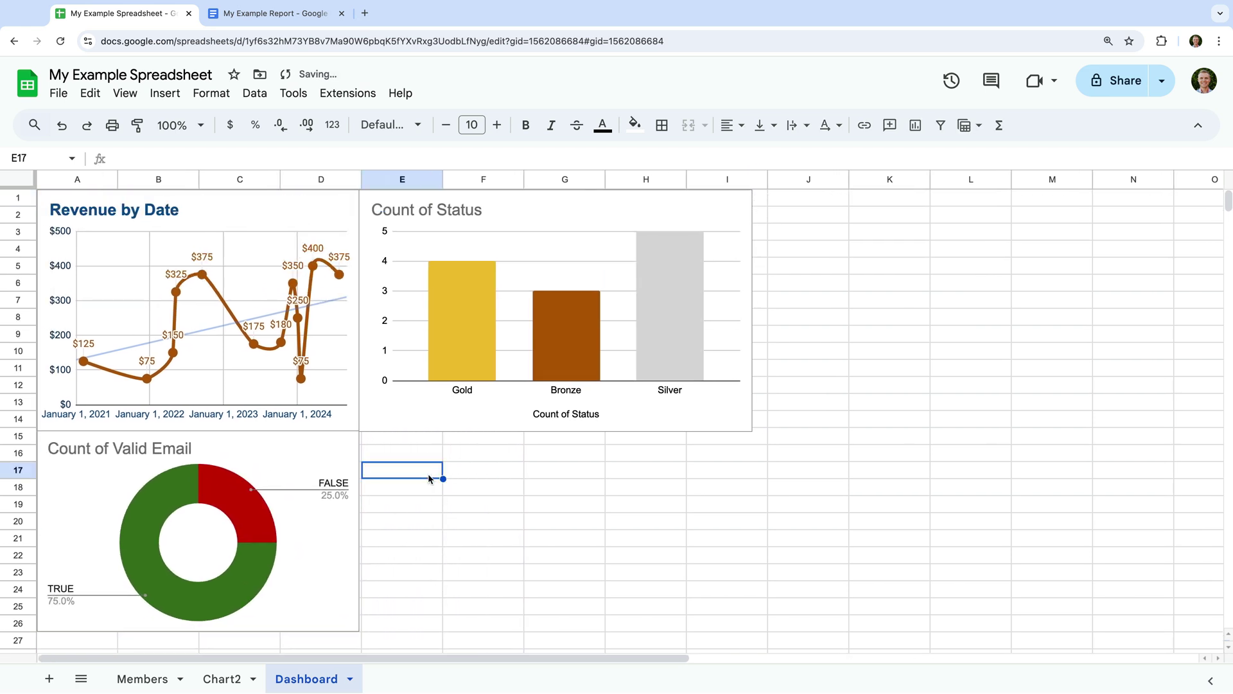
Delete the original Count of Valid Email chart from the Members sheet
click(144, 678)
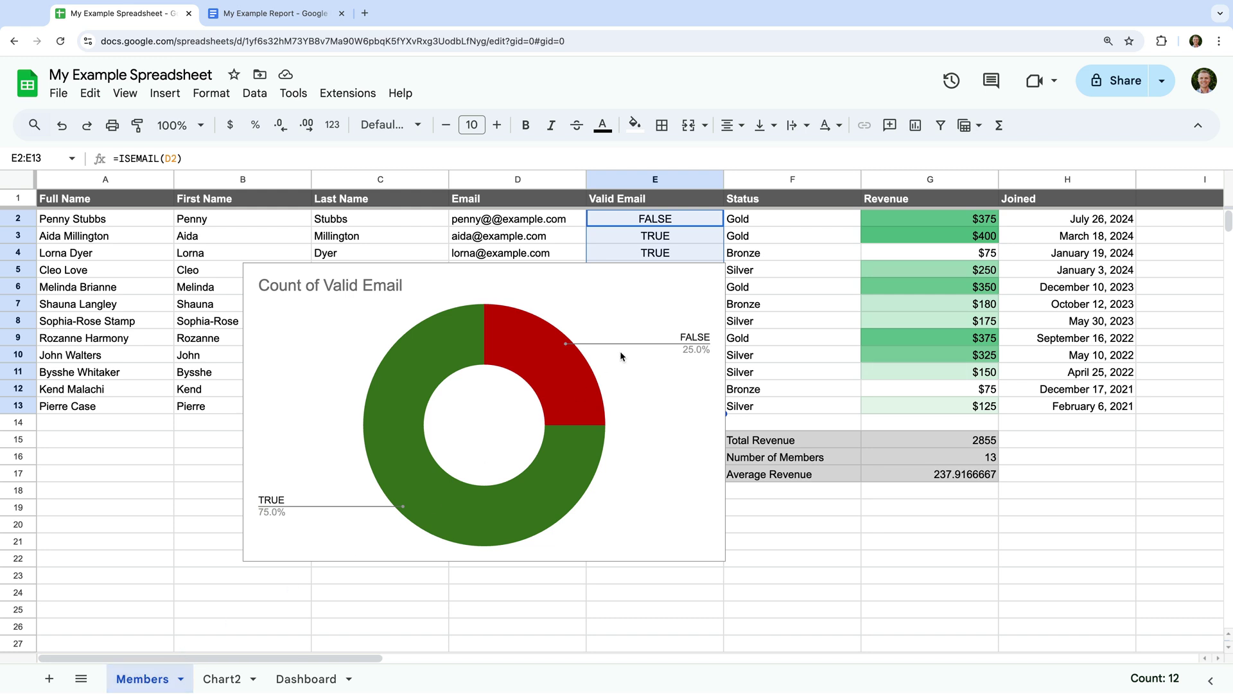
click(714, 281)
click(713, 281)
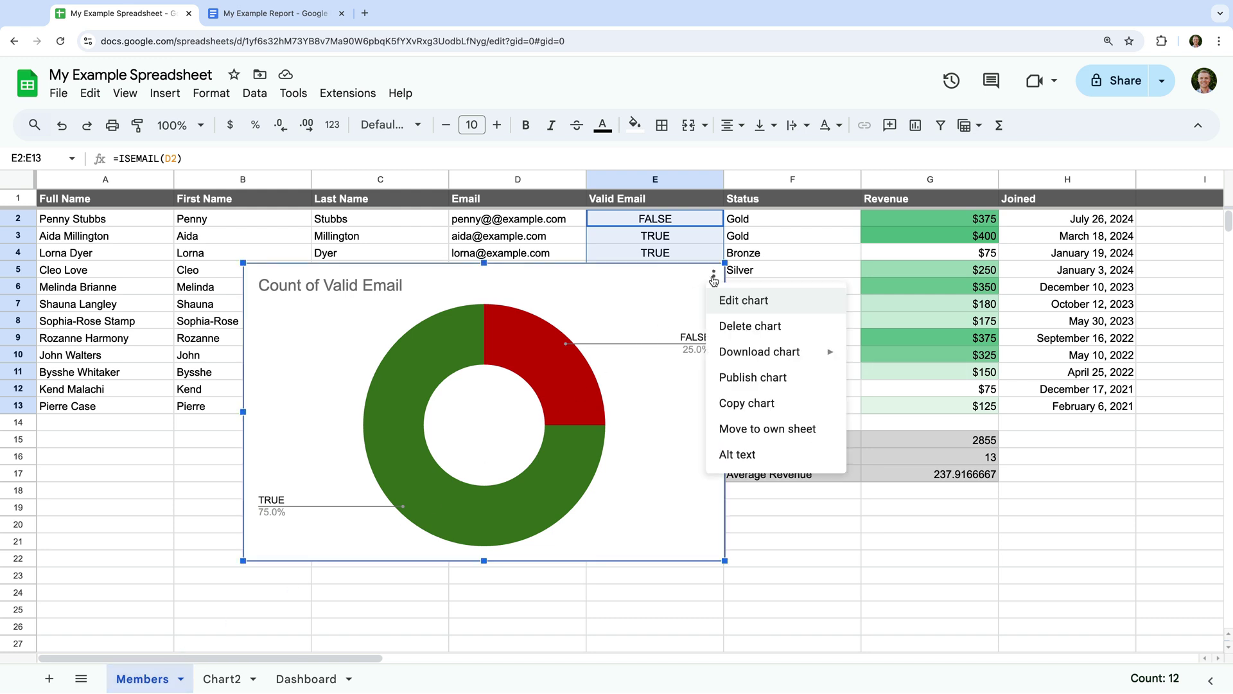
click(724, 333)
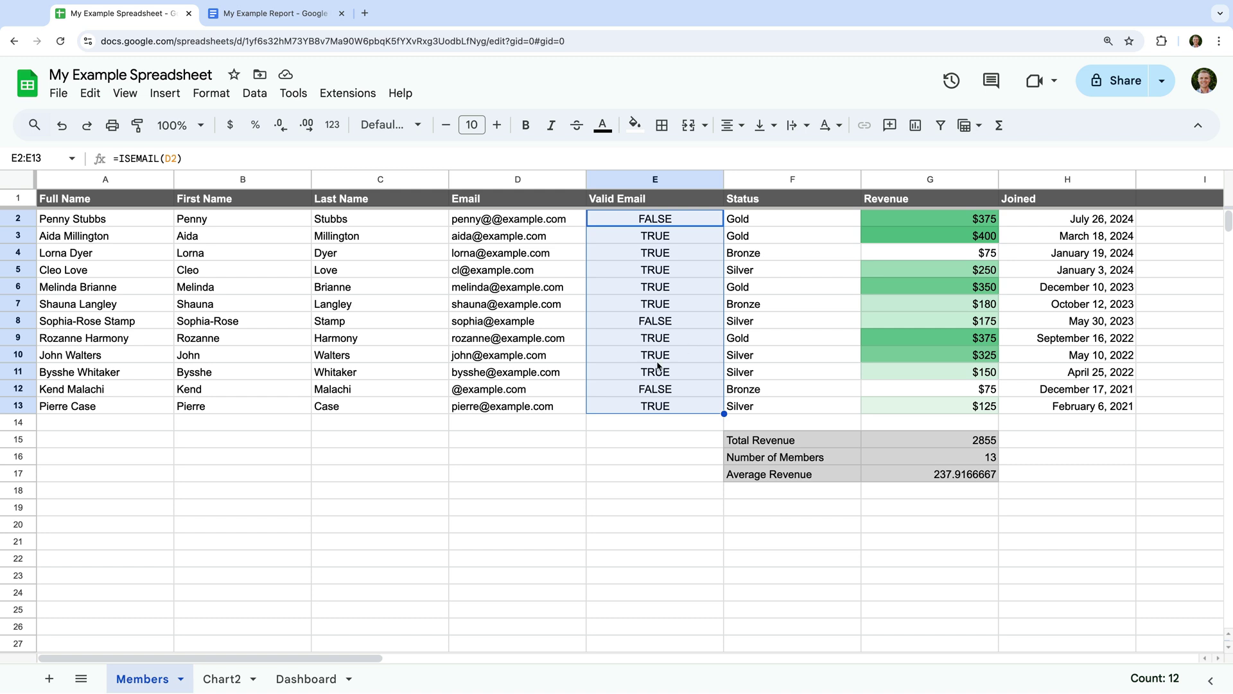
Copy the Revenue by Date chart from the Dashboard sheet and paste it below the title in the My Example Report document, linked to the spreadsheet
click(312, 679)
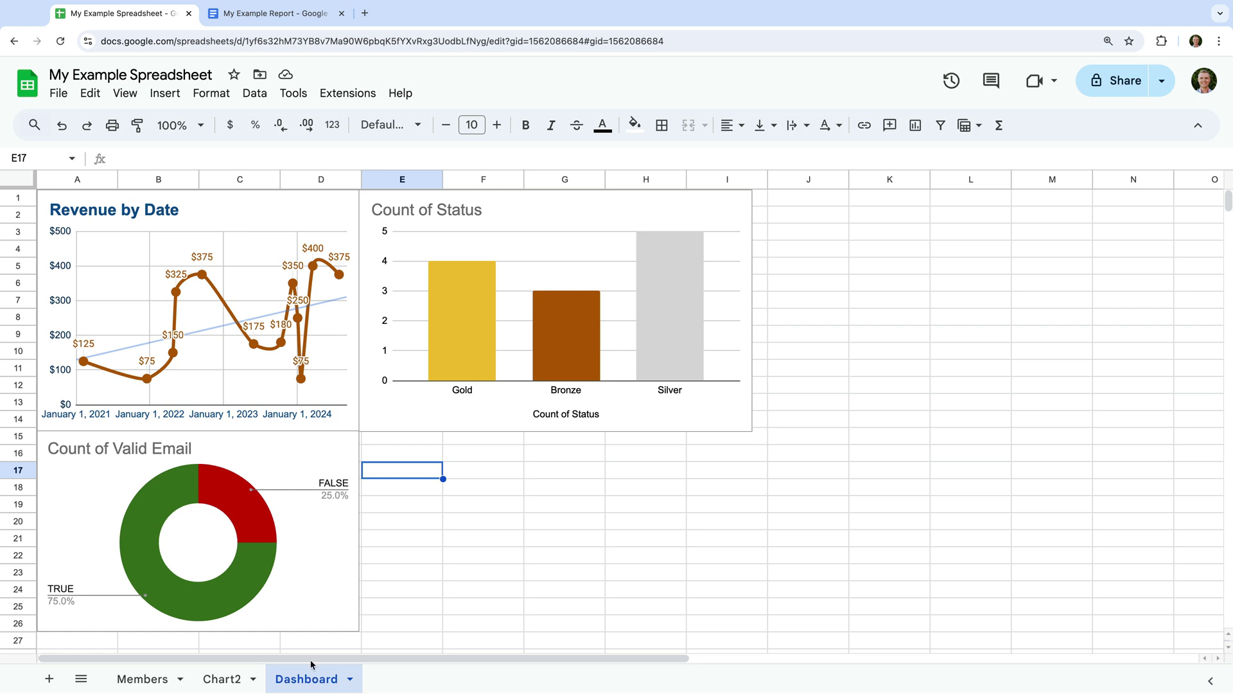
click(288, 210)
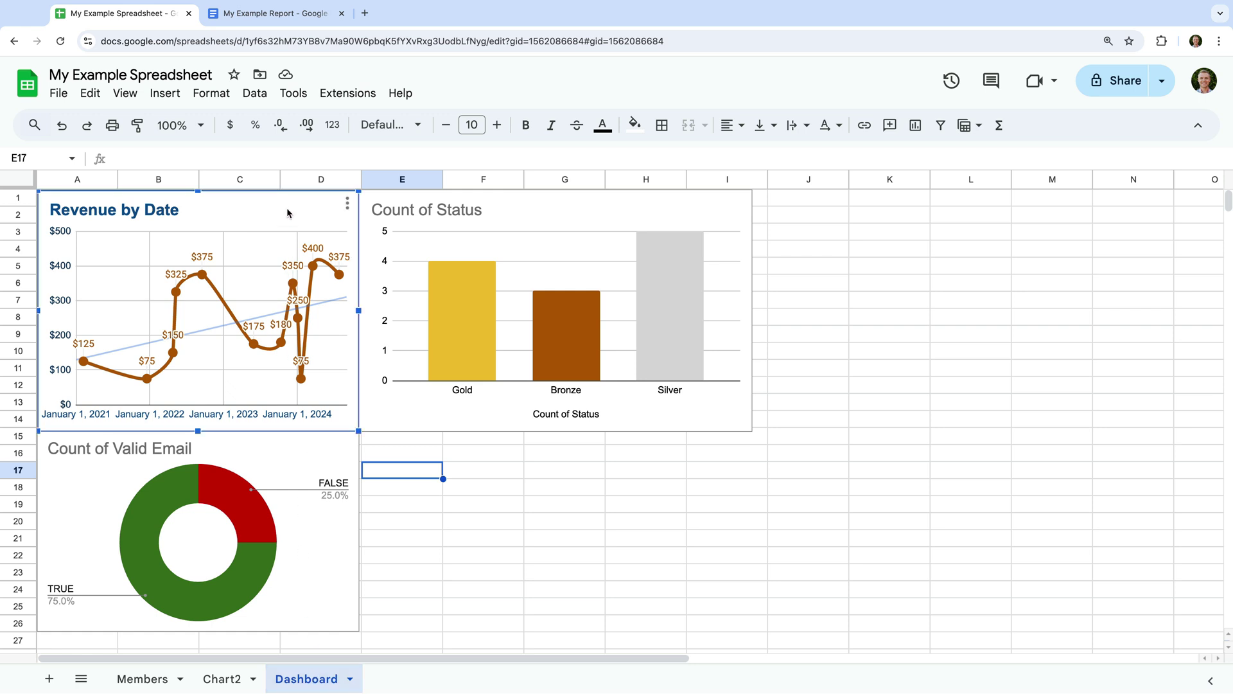
click(347, 203)
click(375, 328)
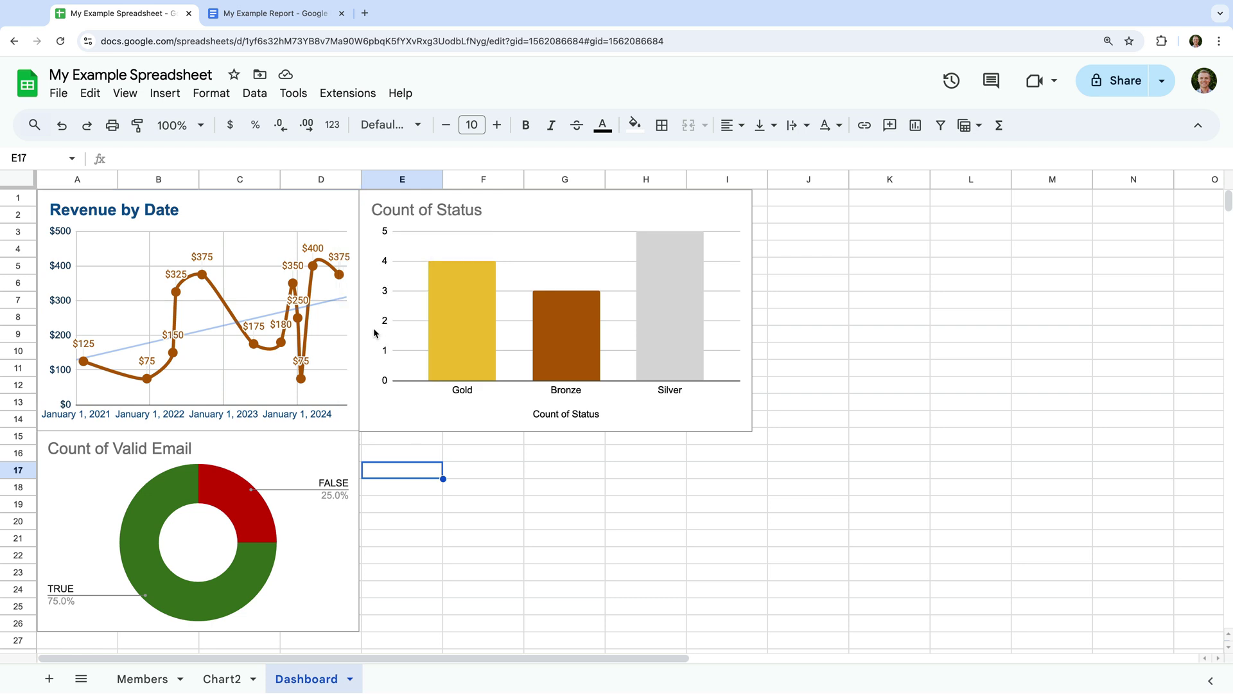
click(312, 14)
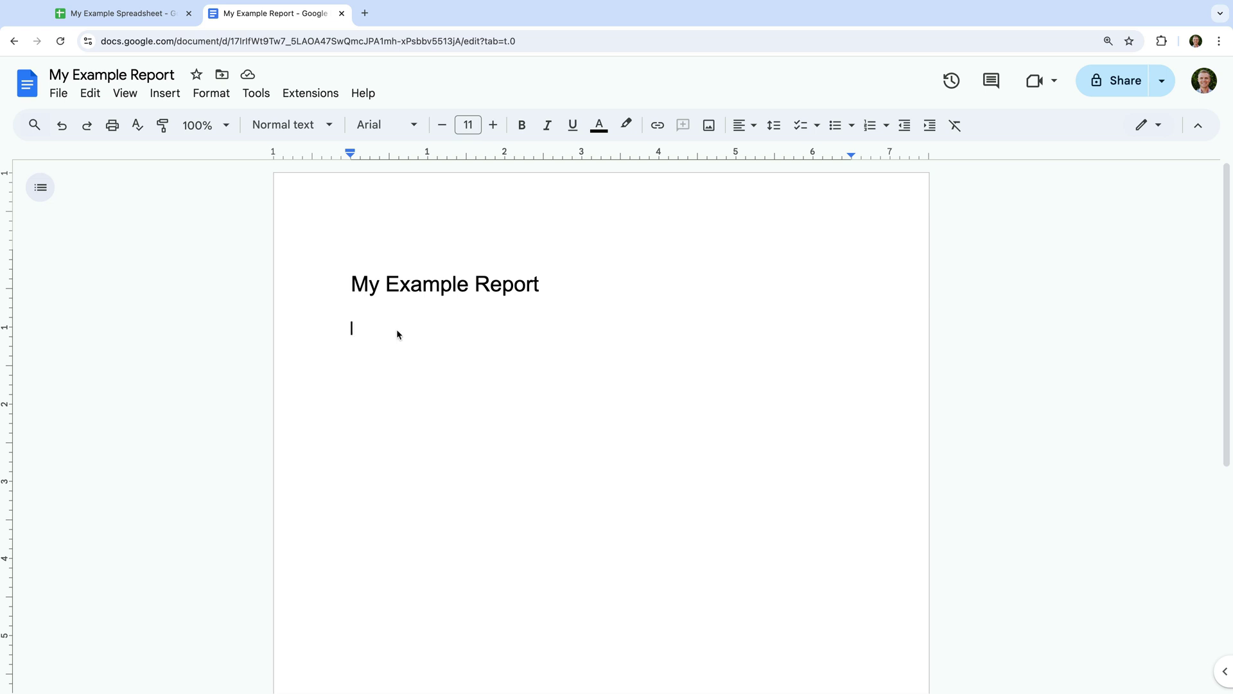
key(ctrl+v)
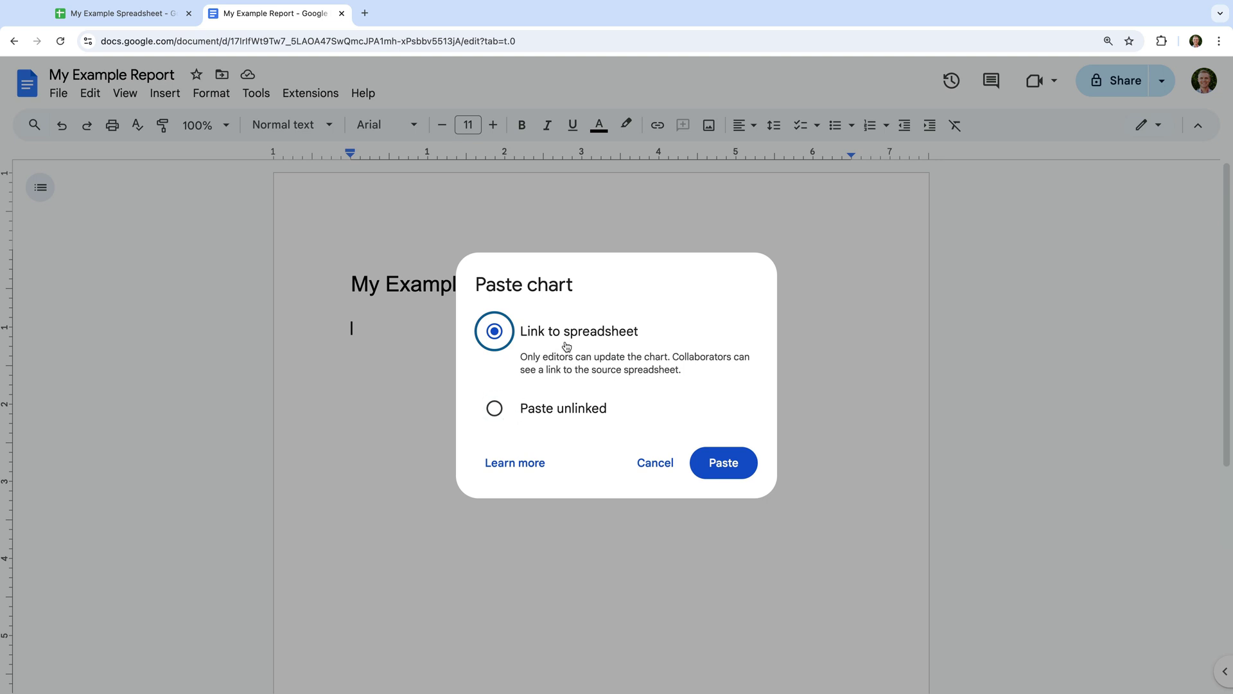
click(722, 462)
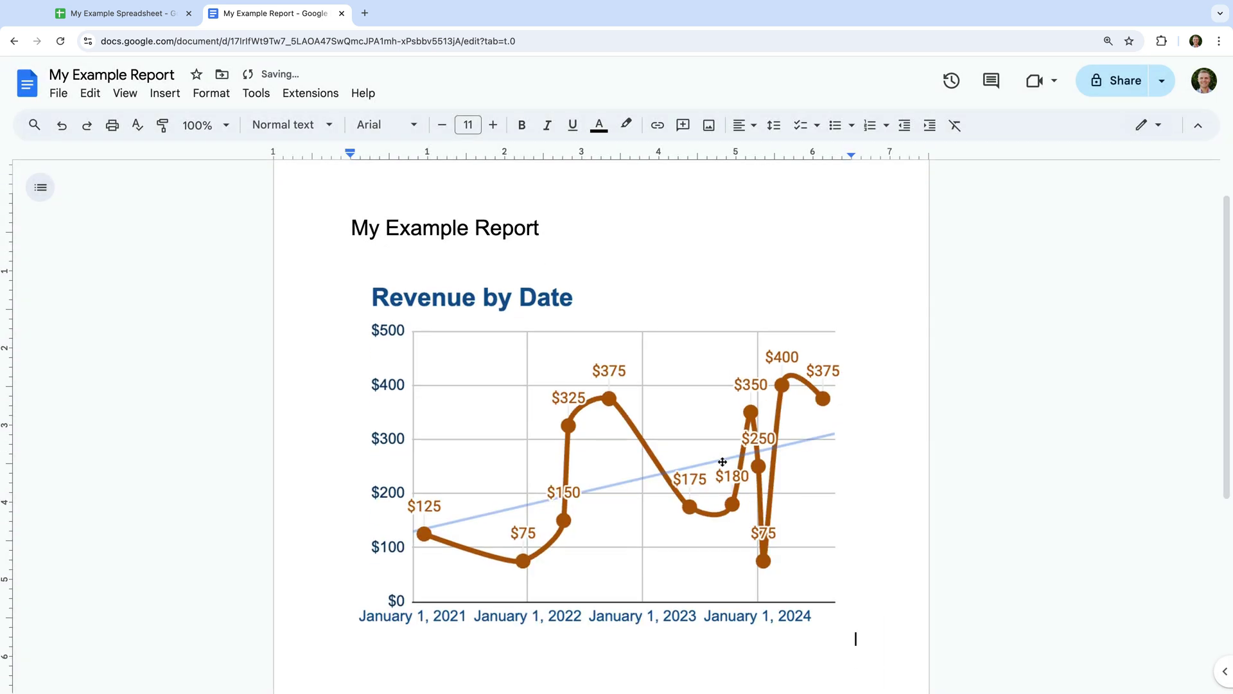